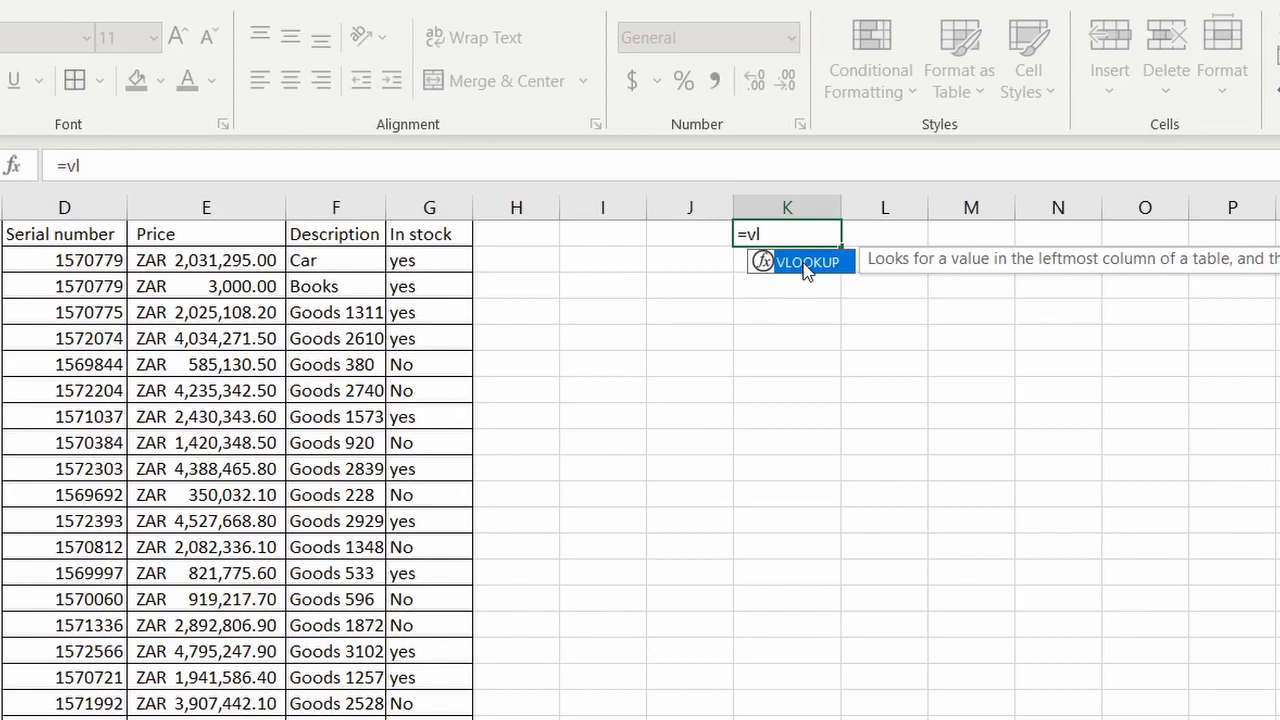
# - Start a VLOOKUP formula in cell K1 and move its argument hint clear of the cell
pyautogui.doubleClick(804, 264)
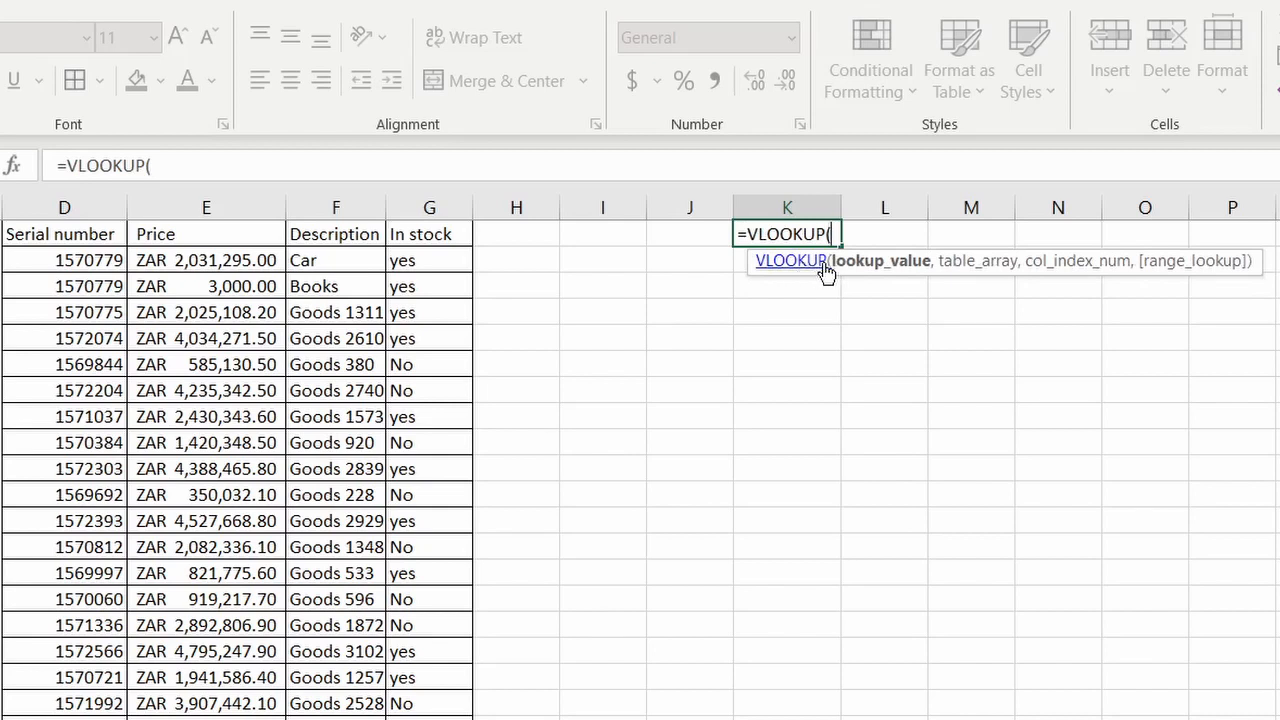
pyautogui.moveTo(871, 274); pyautogui.dragTo(903, 137)
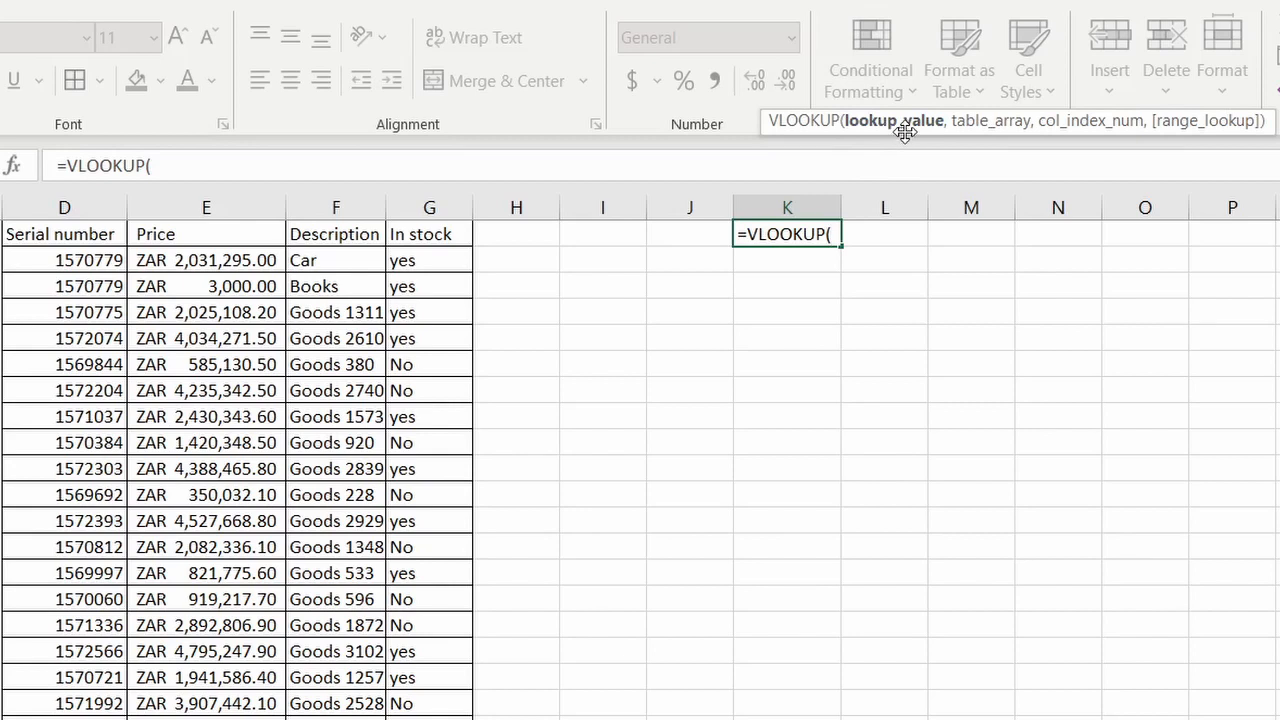
pyautogui.moveTo(903, 135); pyautogui.dragTo(976, 437)
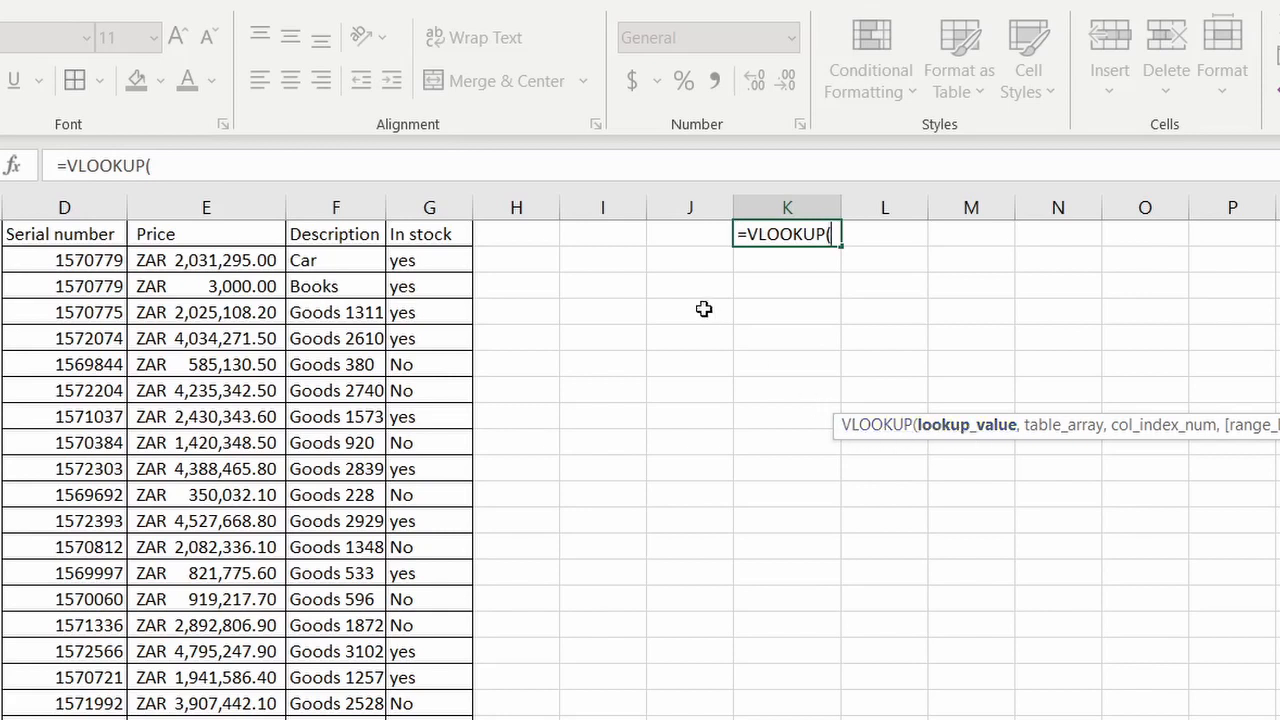
pyautogui.click(688, 207)
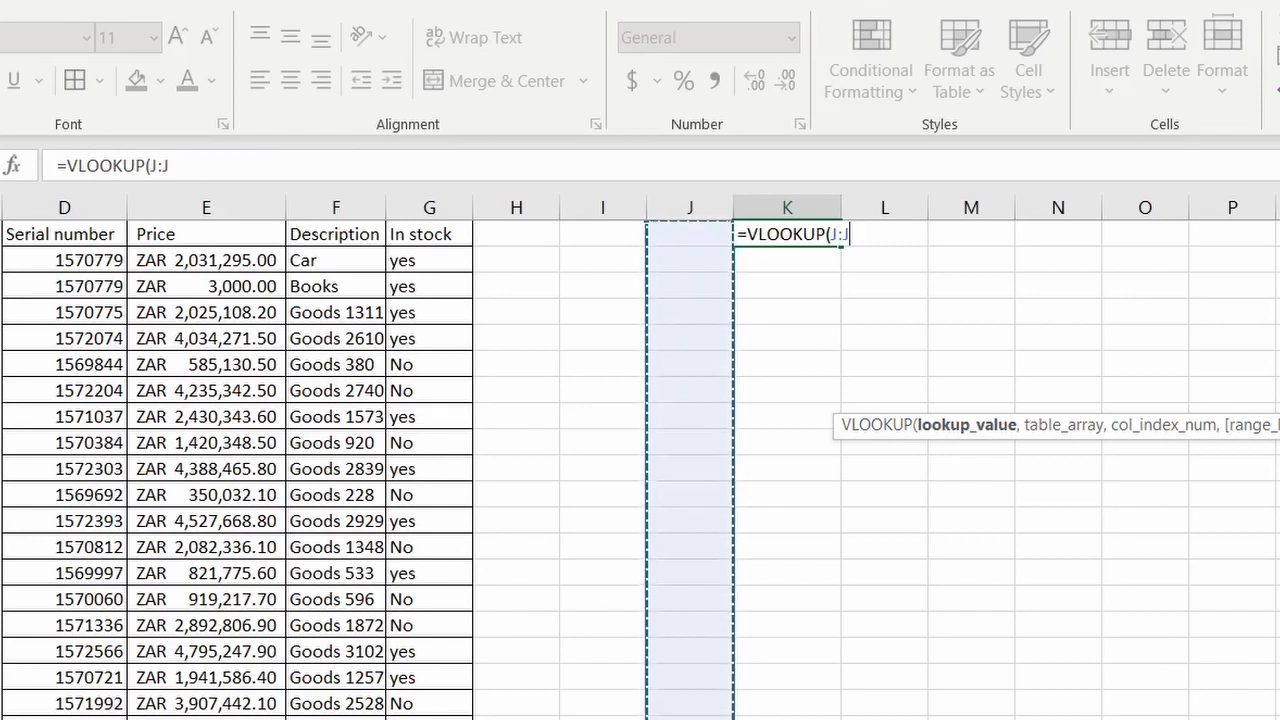
pyautogui.press('BackSpace')
pyautogui.press('BackSpace')
pyautogui.press('BackSpace')
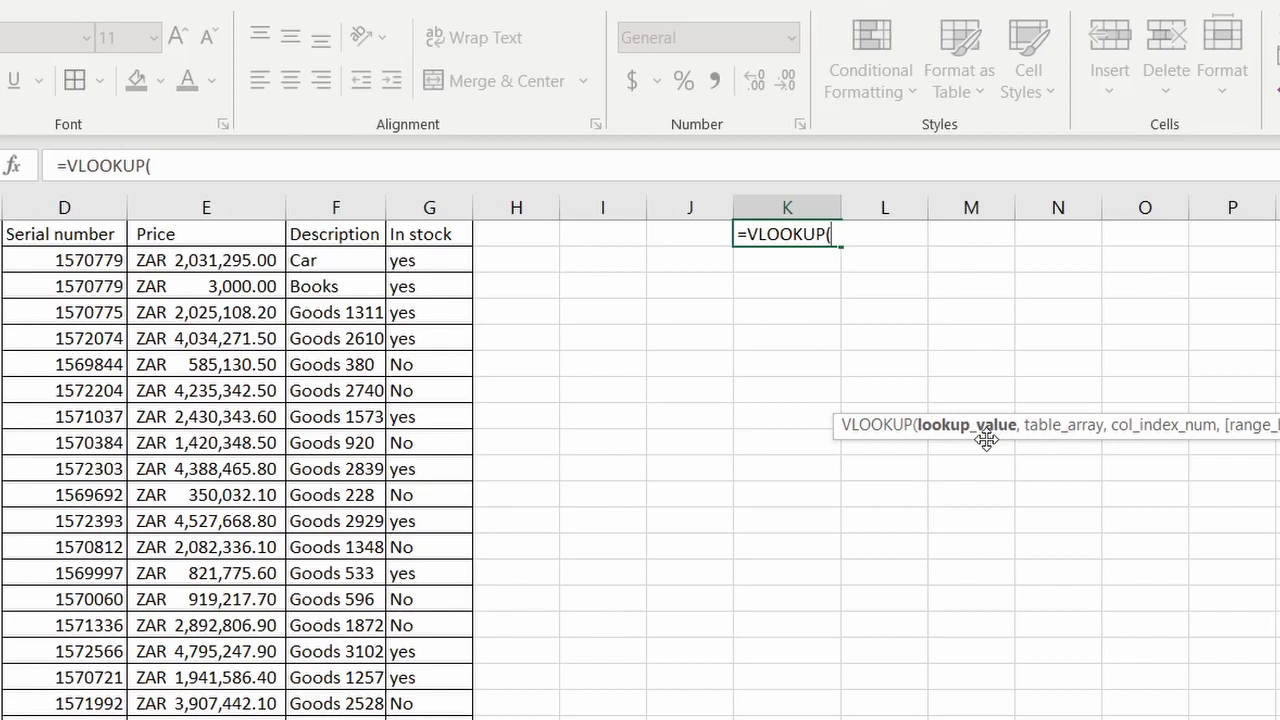
# - Set cell J1 as the lookup value of the VLOOKUP formula and continue to the table array argument
pyautogui.click(680, 235)
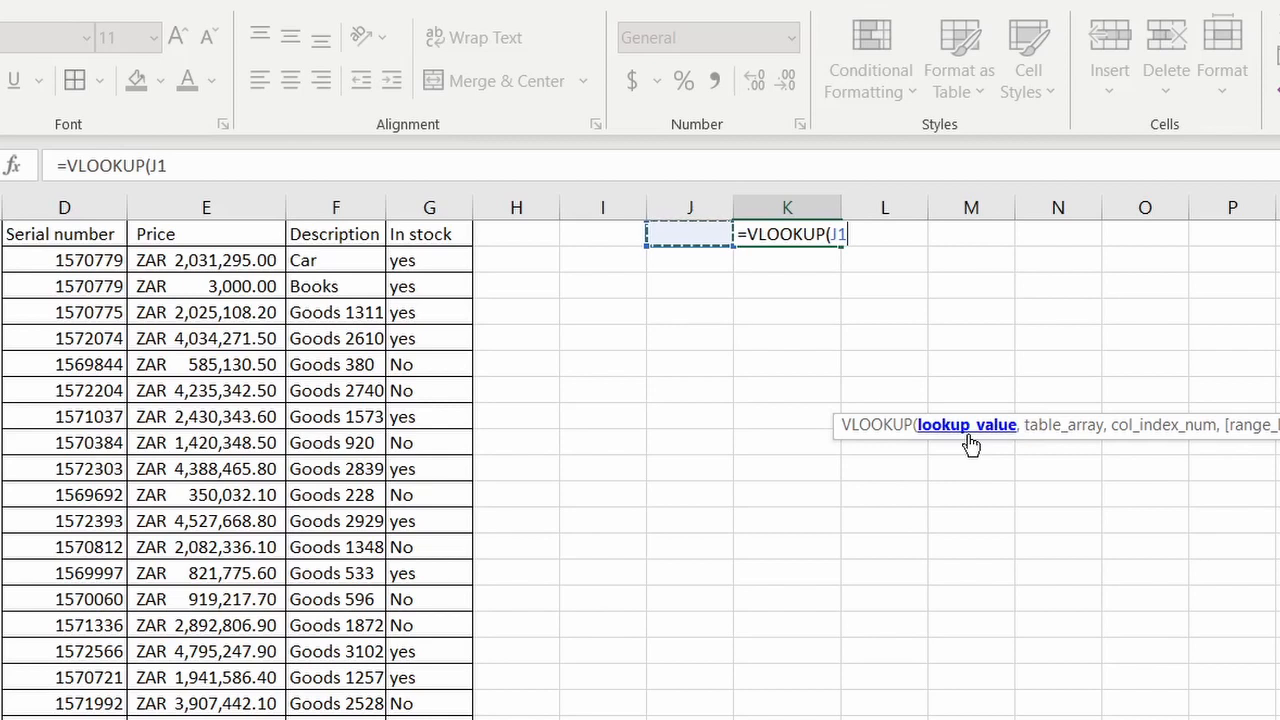
pyautogui.write(',')
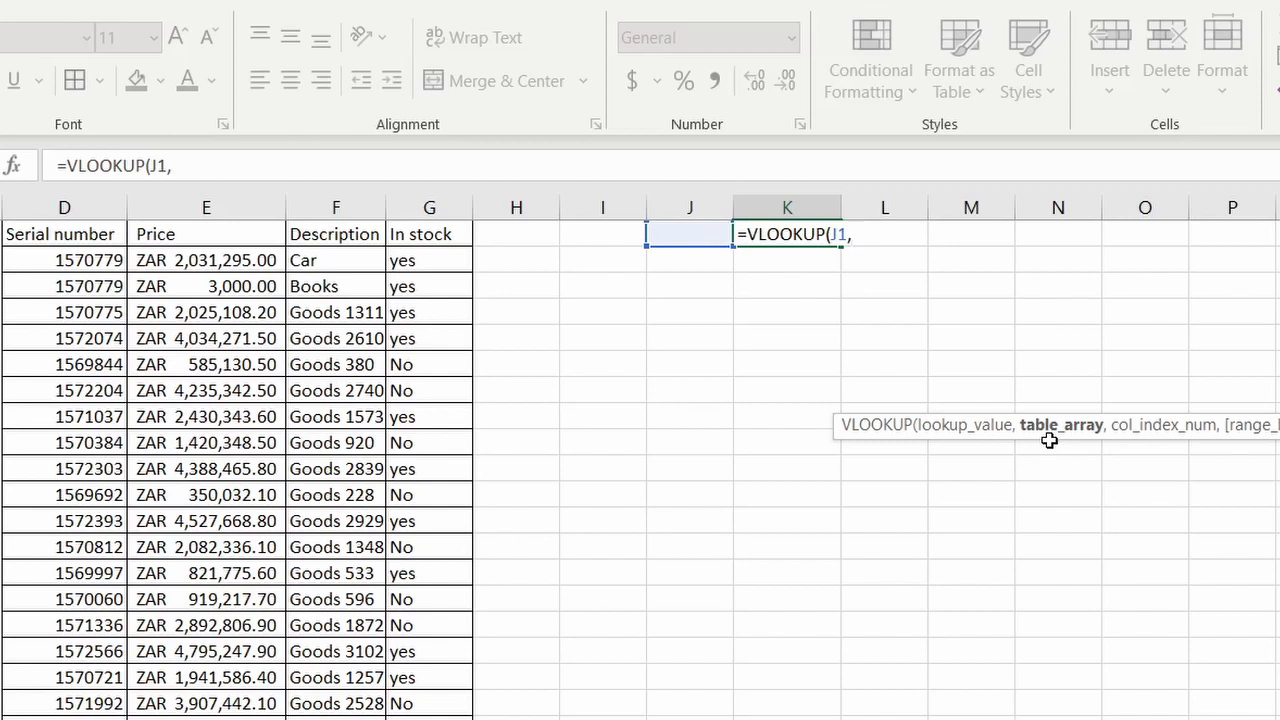
pyautogui.doubleClick(836, 236)
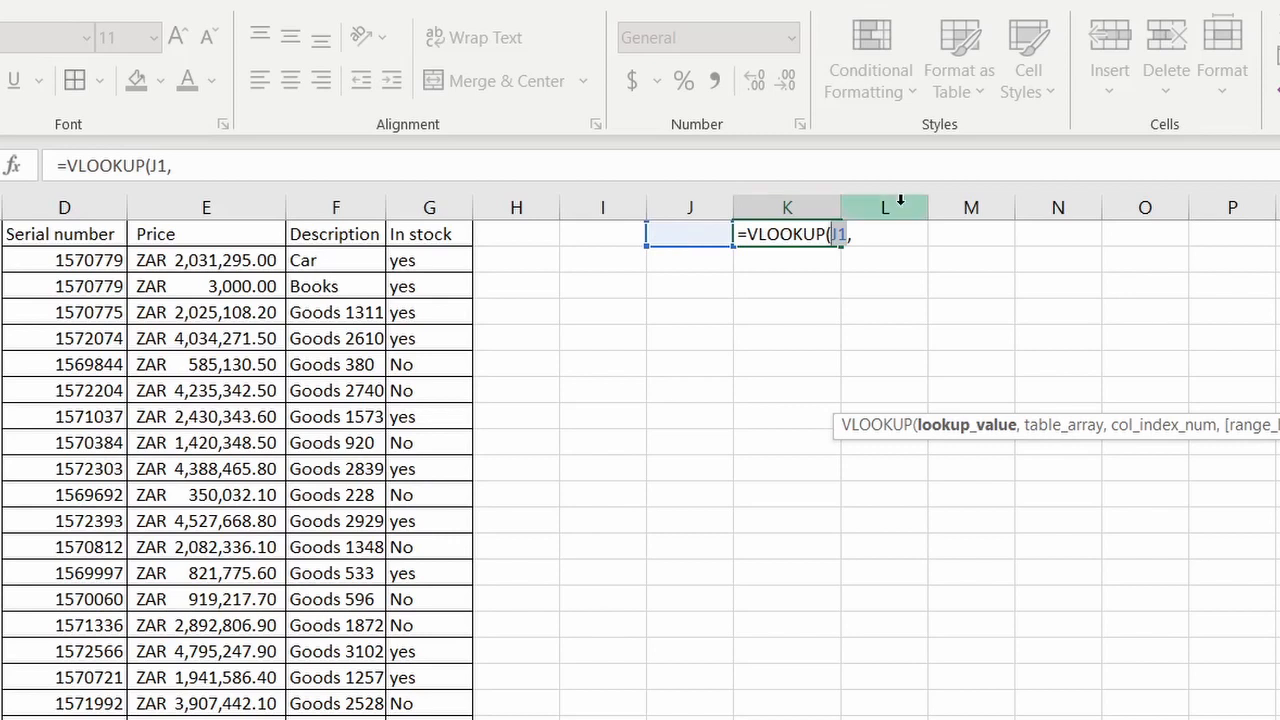
pyautogui.click(864, 236)
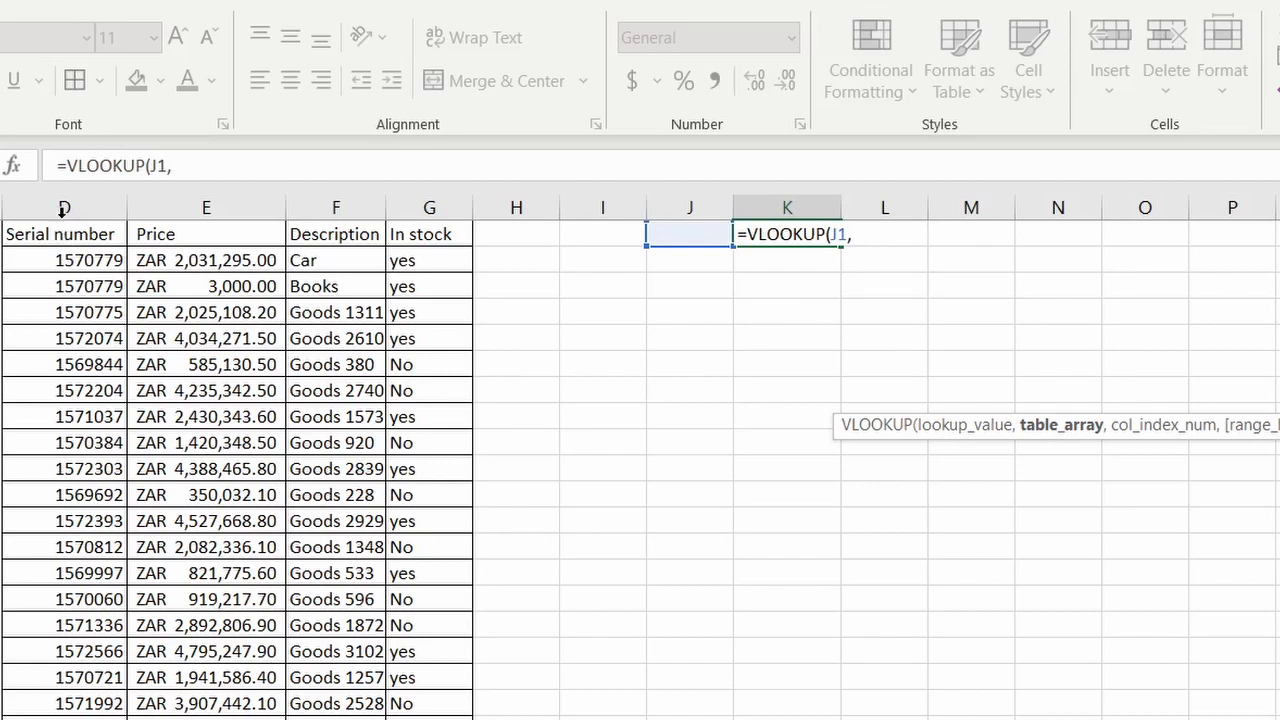
# - Set columns D:G as the table array of the VLOOKUP formula
pyautogui.click(107, 207)
pyautogui.moveTo(107, 207); pyautogui.dragTo(411, 229)
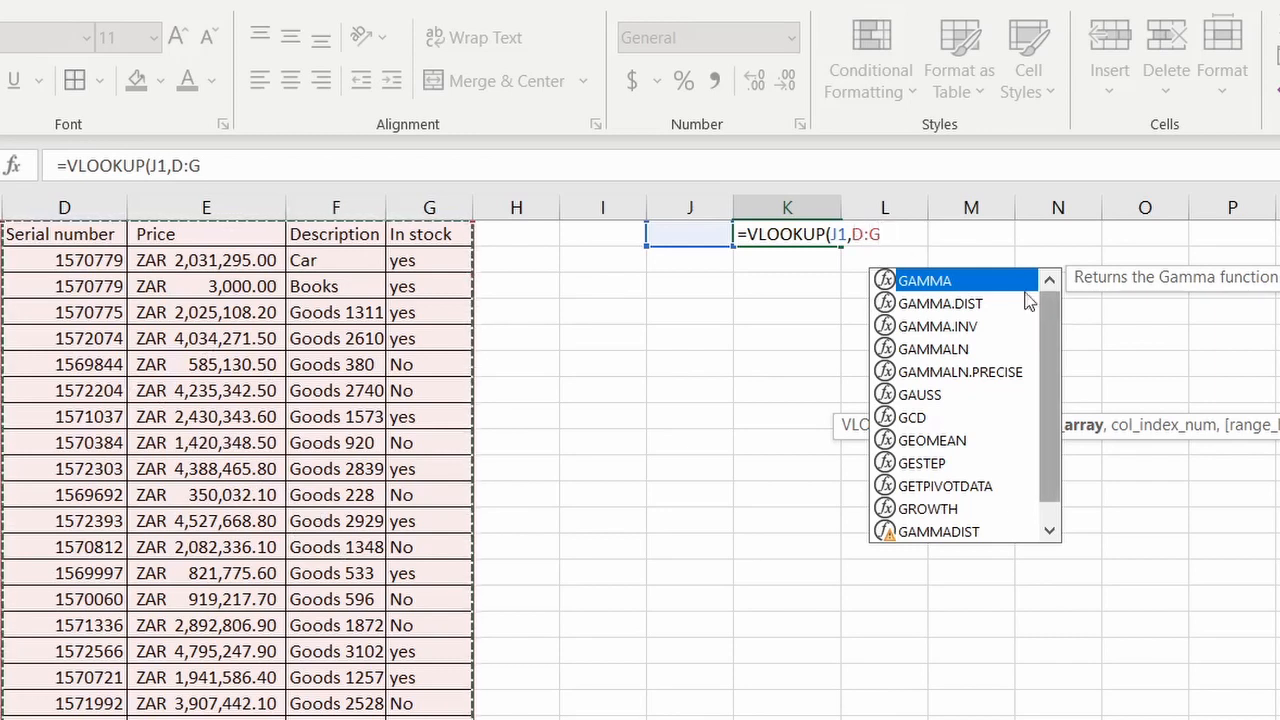
pyautogui.press('Escape')
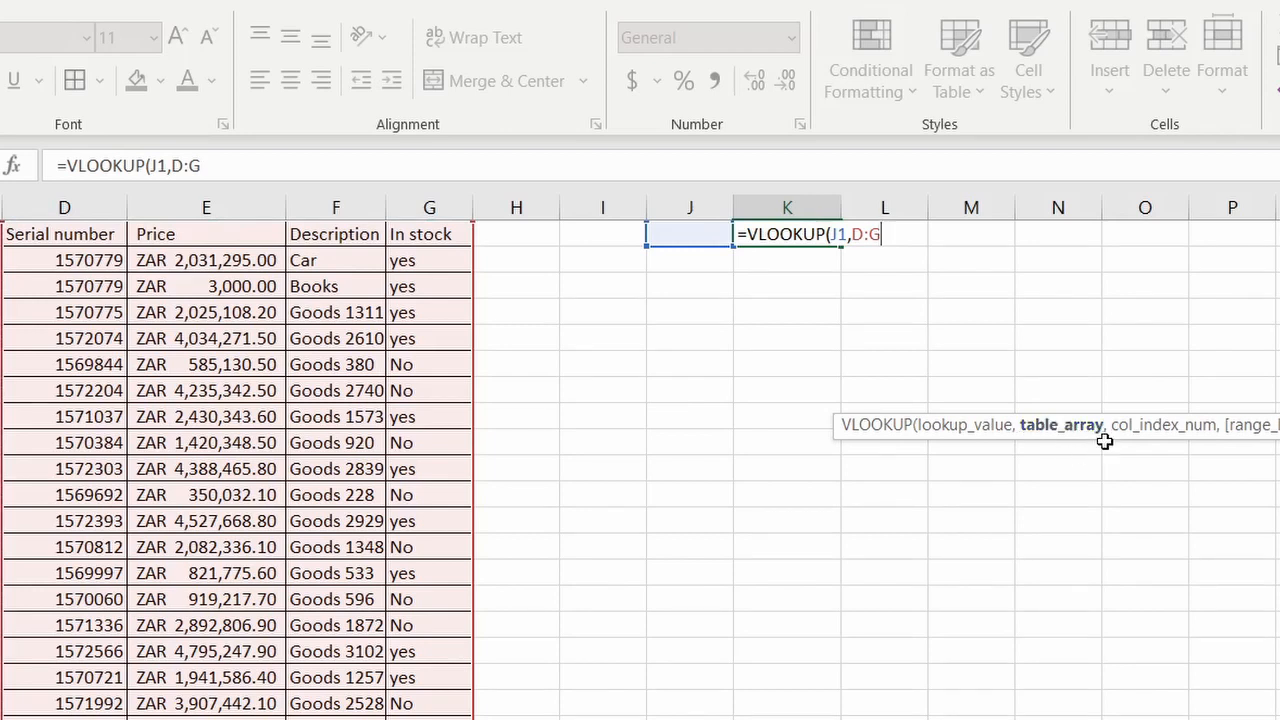
pyautogui.write(',')
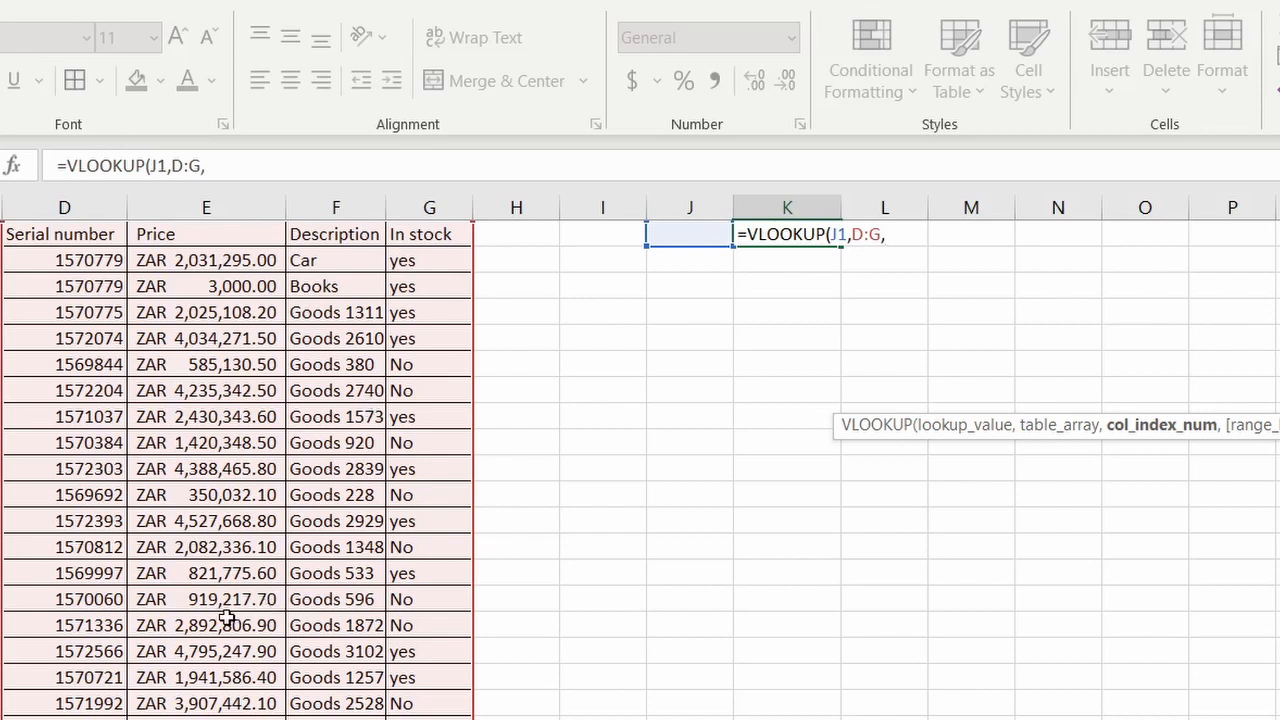
# - Complete the VLOOKUP formula with column index 2 and FALSE for an exact match, and enter it in K1
pyautogui.write('2')
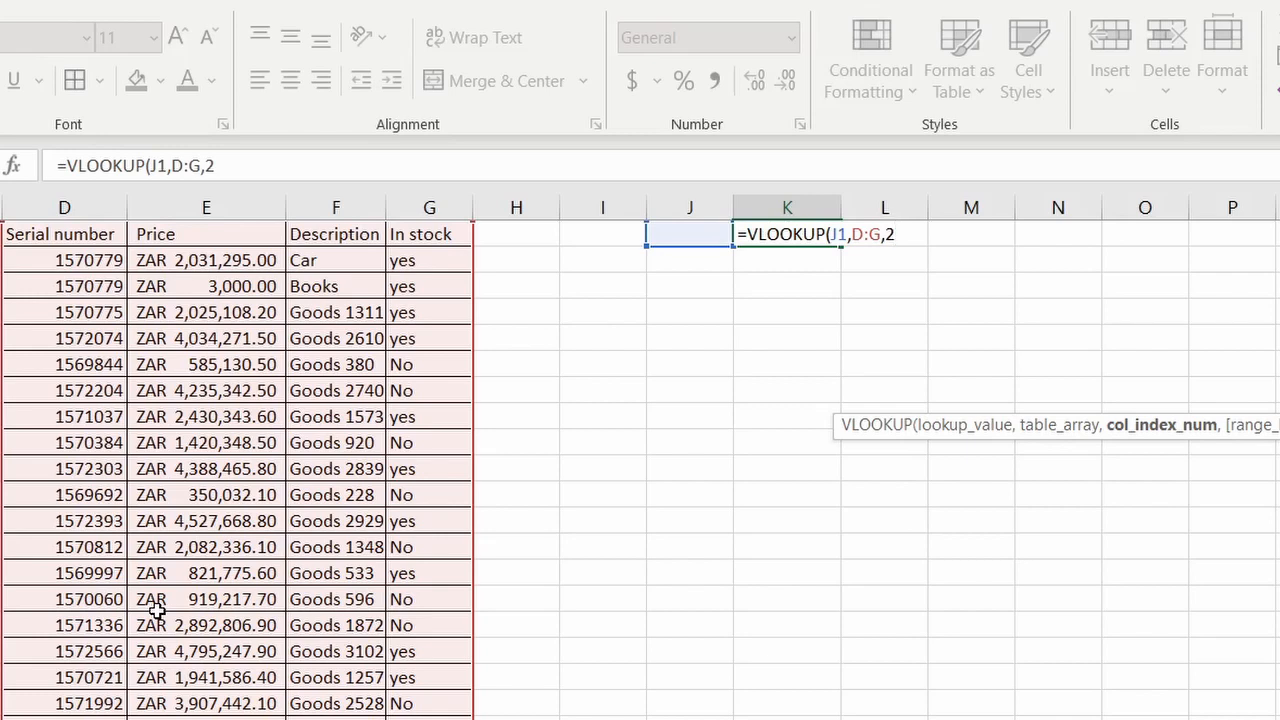
pyautogui.write(',')
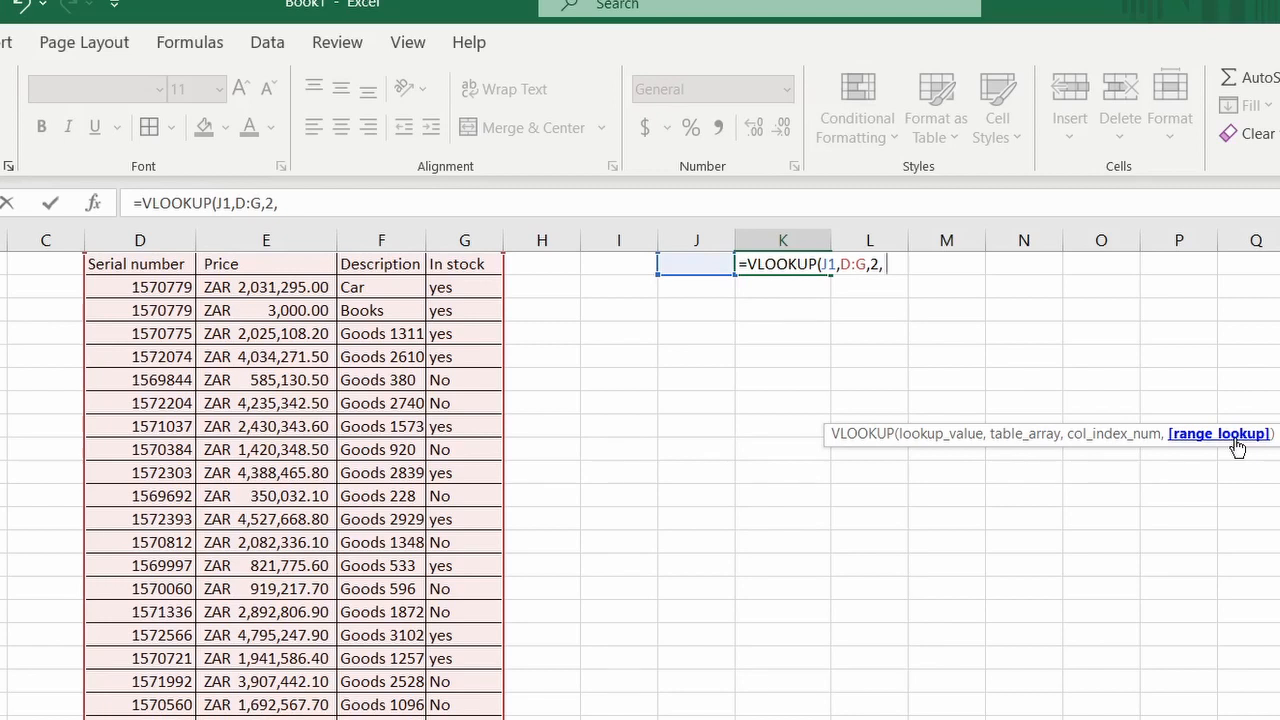
pyautogui.click(1237, 442)
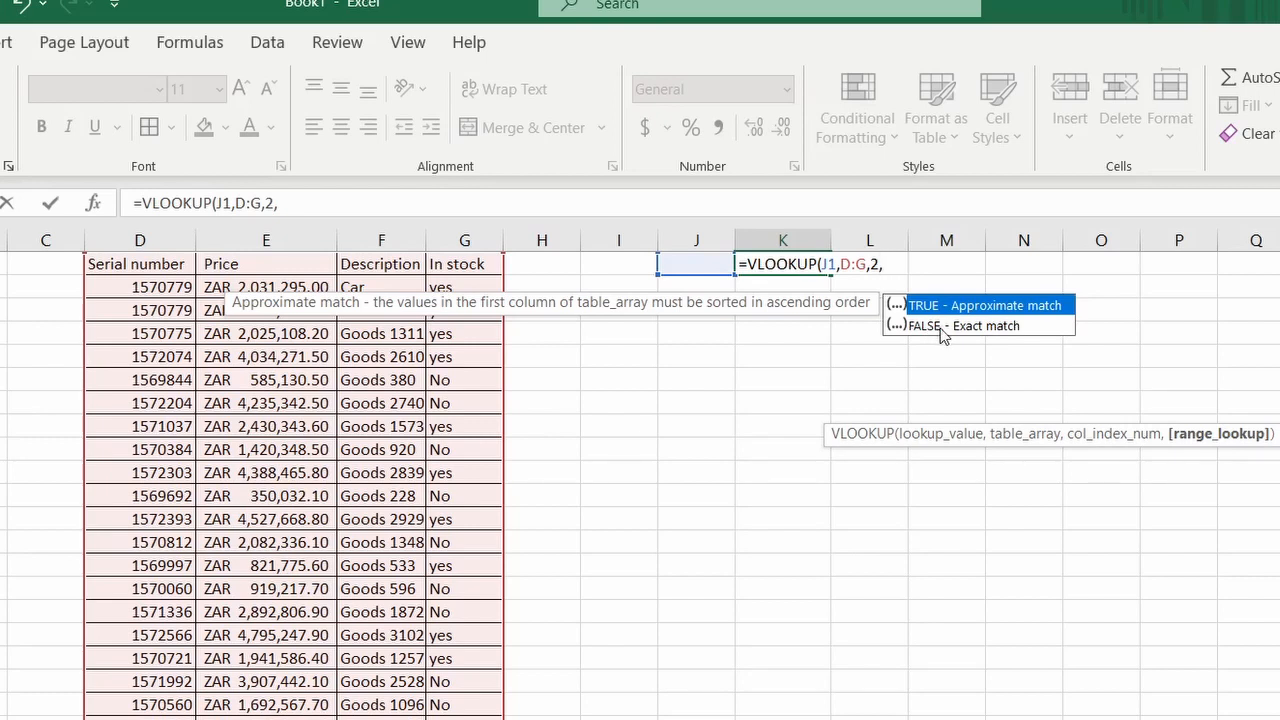
pyautogui.click(942, 336)
pyautogui.doubleClick(942, 336)
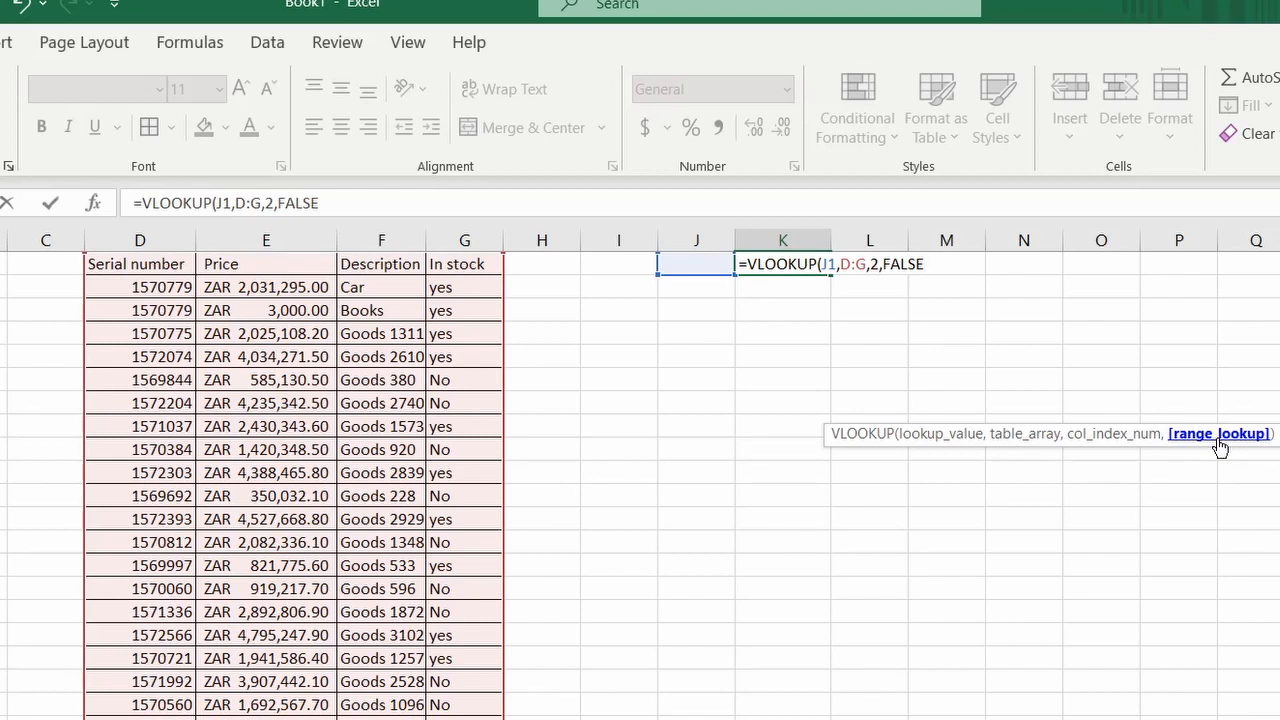
pyautogui.write(')')
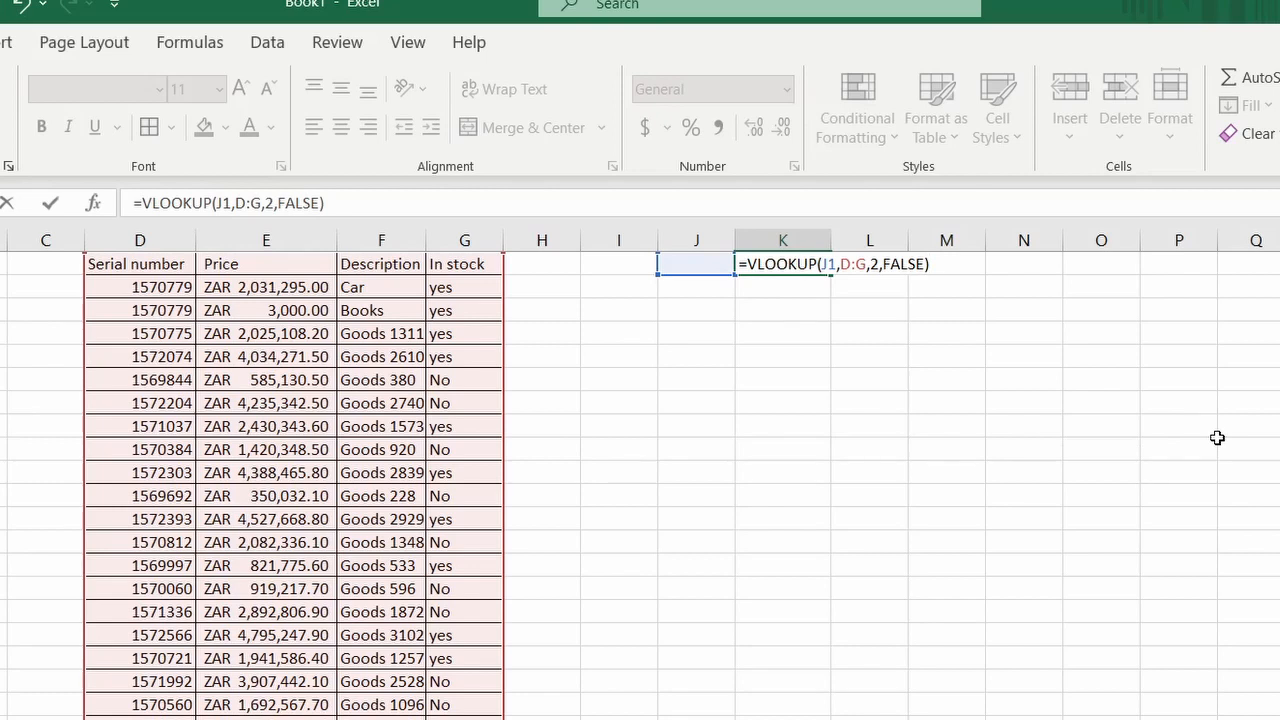
pyautogui.press('Return')
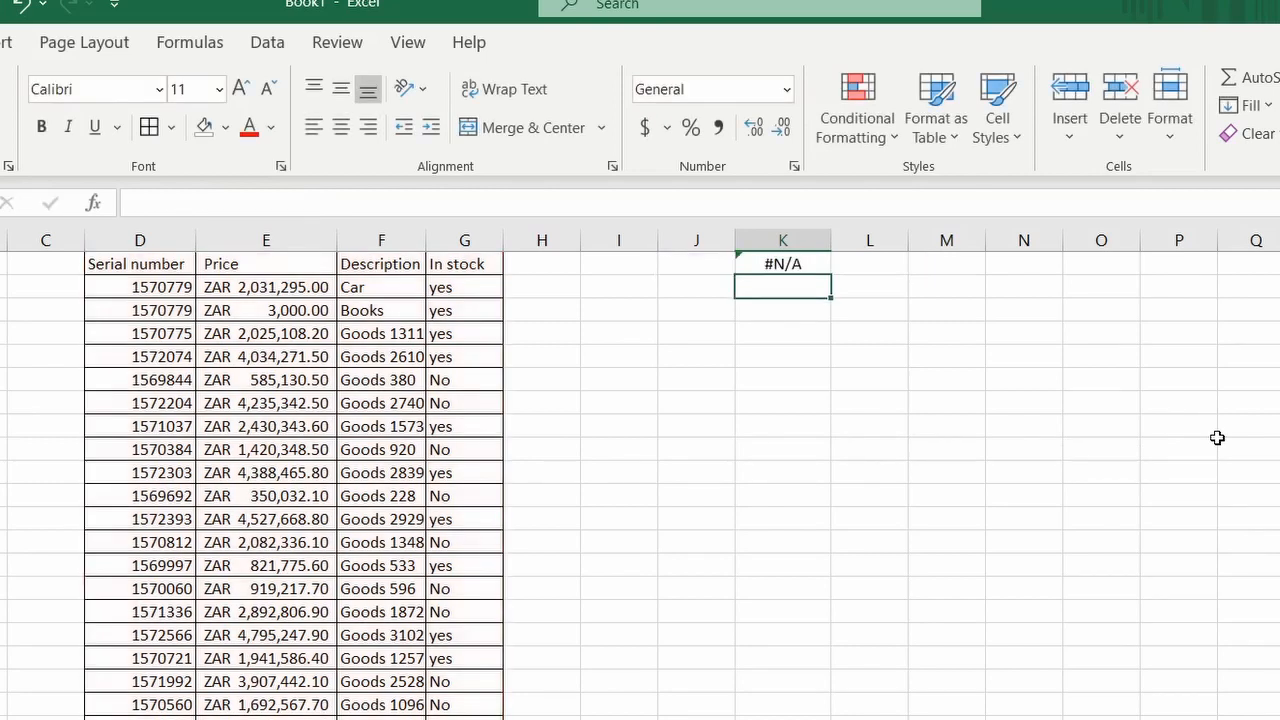
# - Highlight the lookup cell J1 with a yellow fill
pyautogui.press('Up')
pyautogui.press('Left')
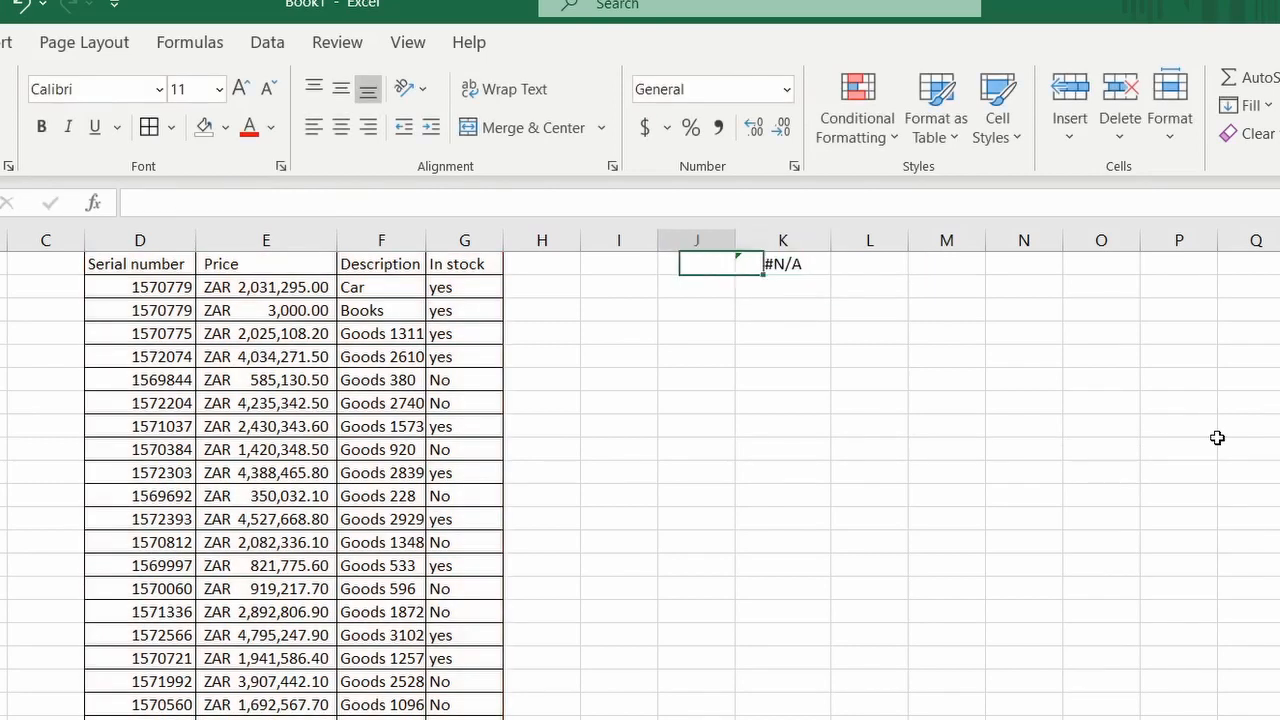
pyautogui.click(225, 127)
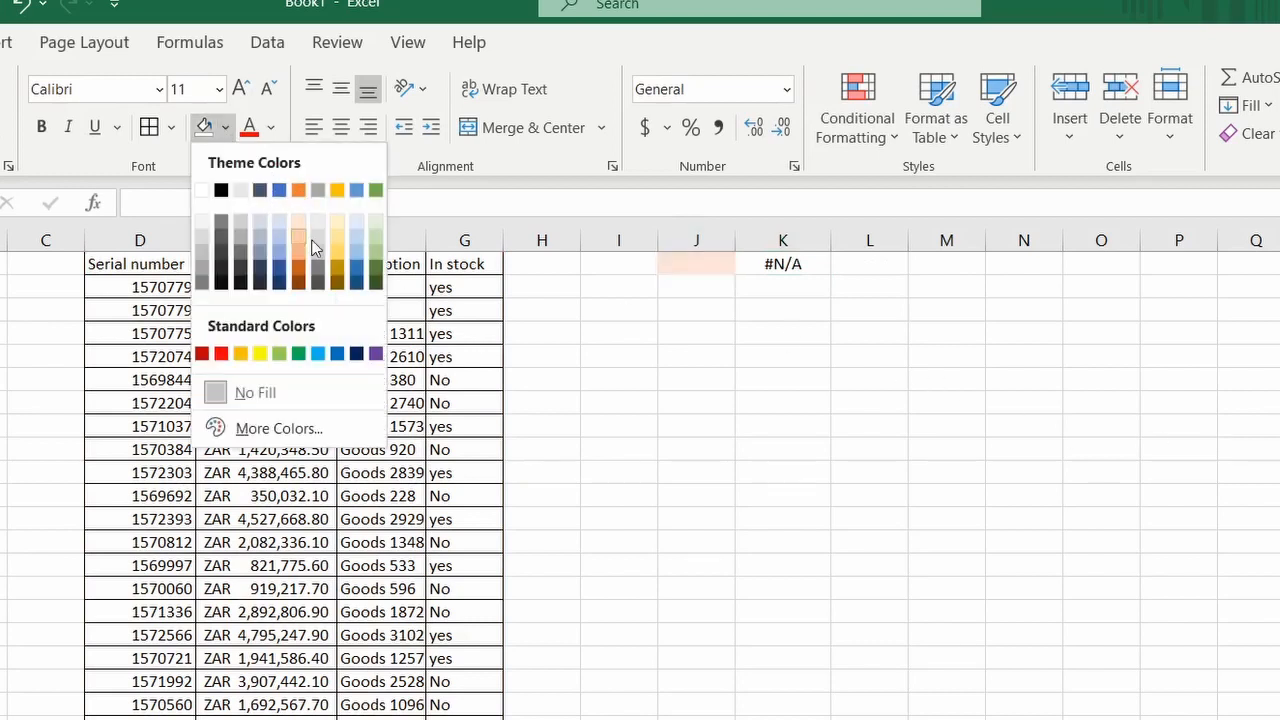
pyautogui.click(337, 268)
pyautogui.click(225, 127)
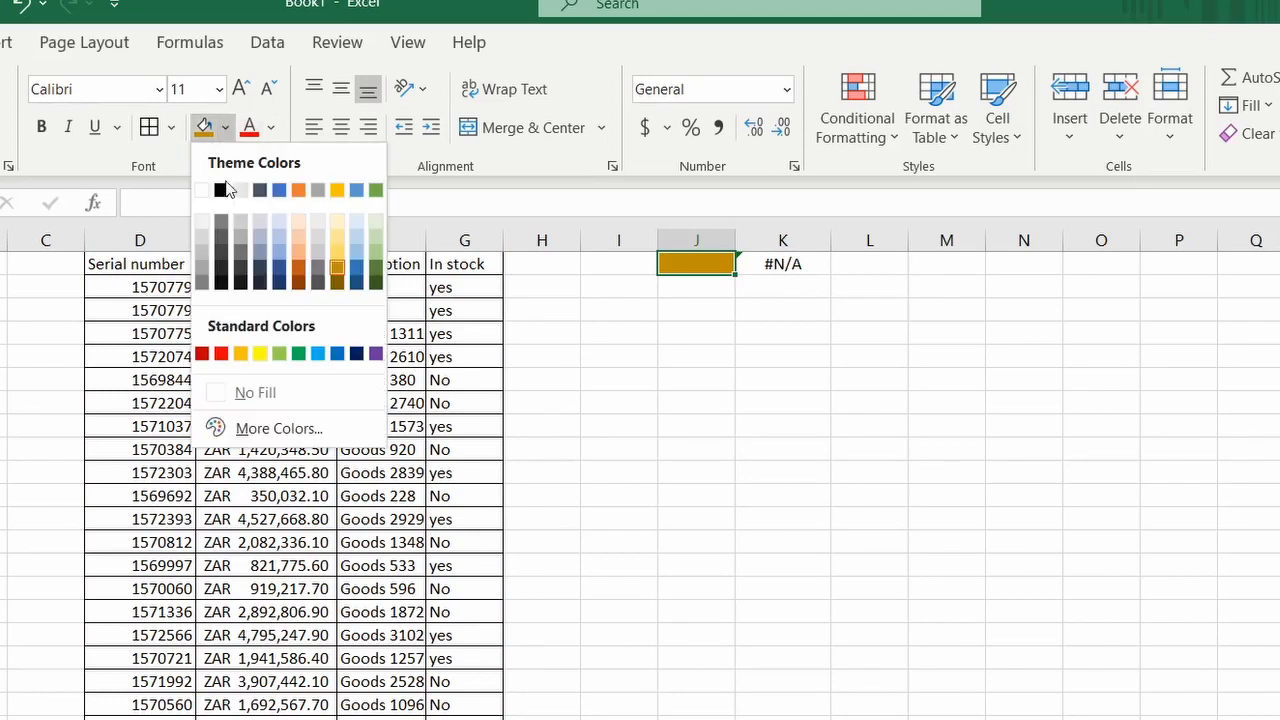
pyautogui.click(264, 353)
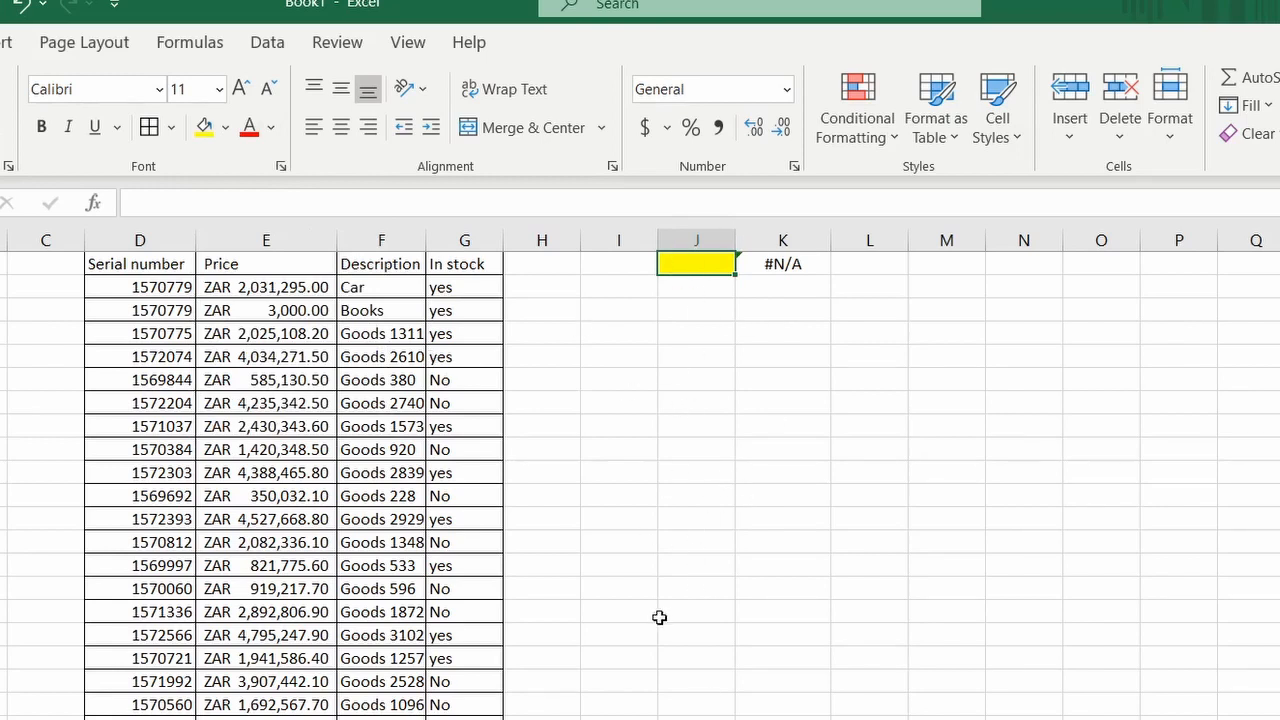
# - Copy the serial number 1570060 of Goods 596 from column D into cell J1
pyautogui.scroll(-2, 171, 605)
pyautogui.scroll(2, 200, 585)
pyautogui.doubleClick(167, 589)
pyautogui.doubleClick(167, 589)
pyautogui.rightClick(167, 589)
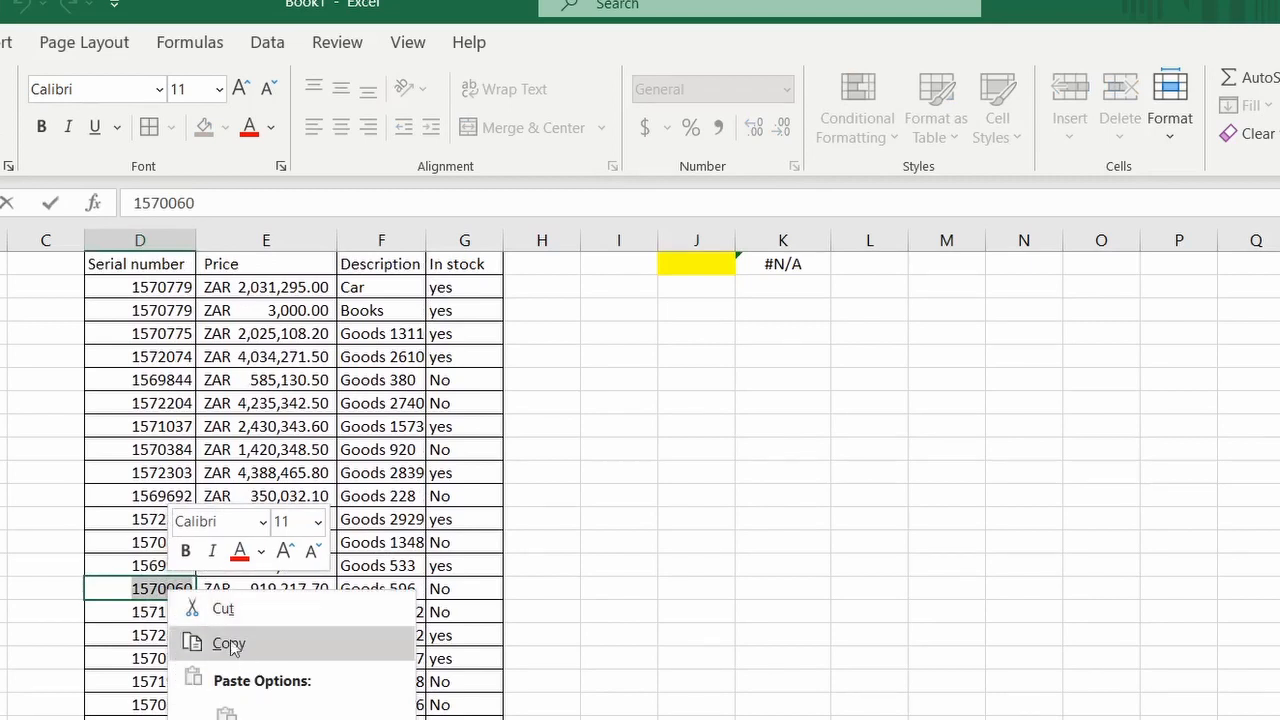
pyautogui.click(245, 647)
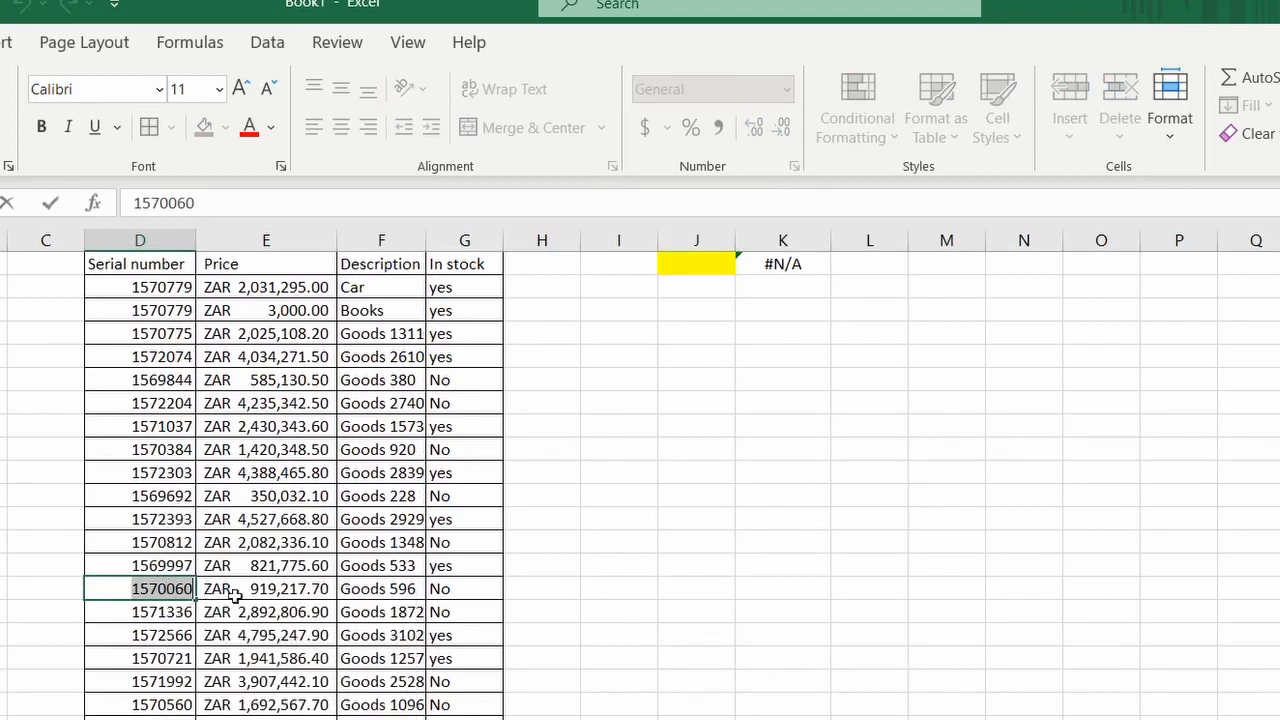
pyautogui.click(378, 590)
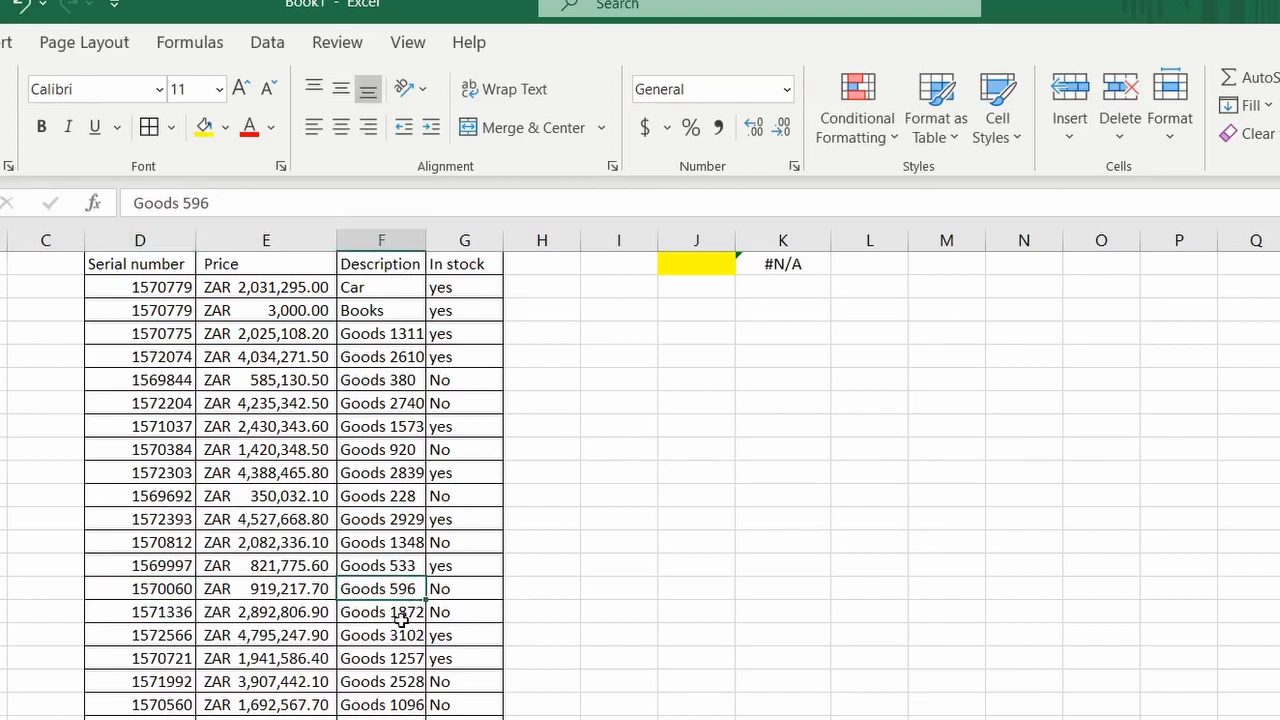
pyautogui.doubleClick(694, 262)
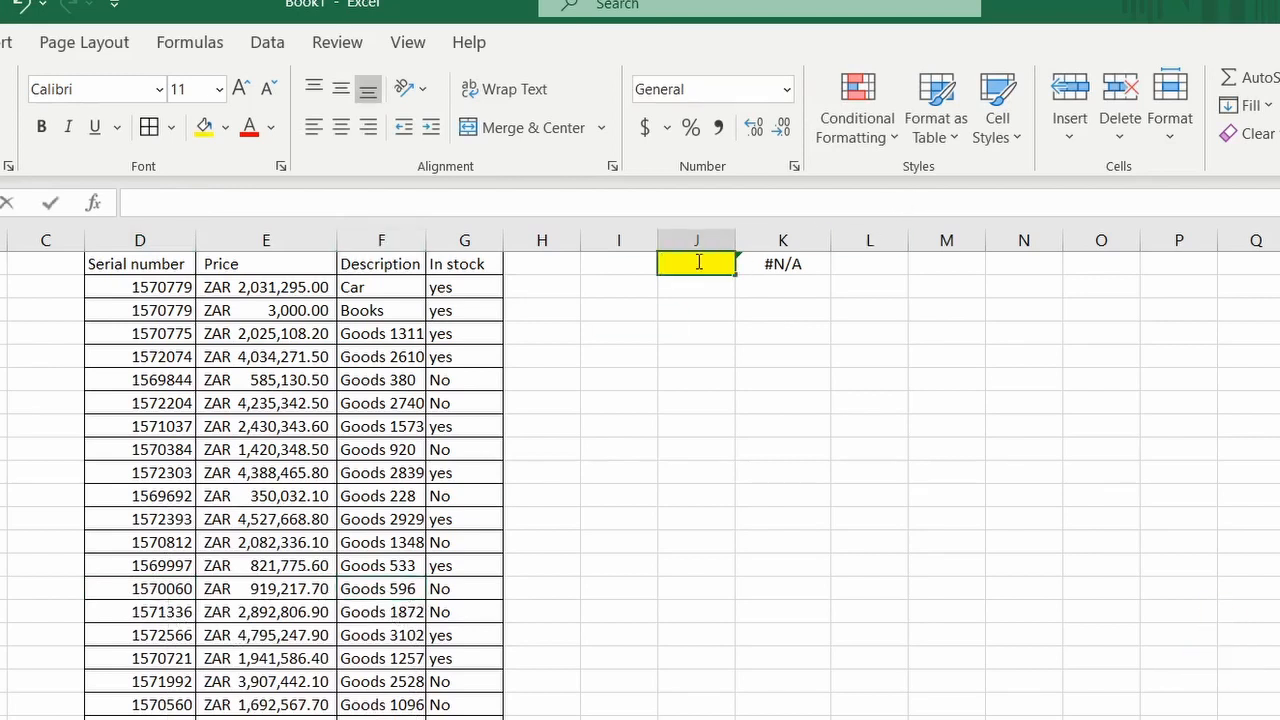
pyautogui.hotkey('ctrl', 'v')
pyautogui.press('Return')
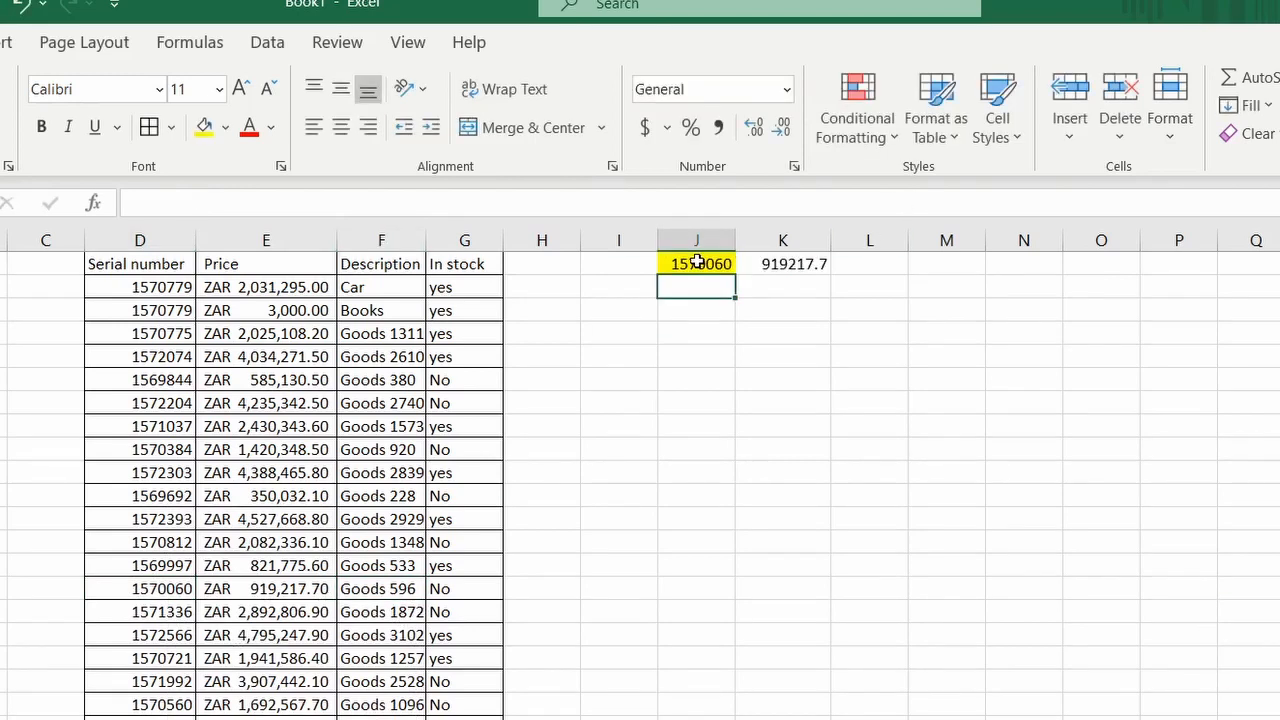
# - Examine the VLOOKUP formula and result in K1 against the serial numbers listed in column D
pyautogui.click(790, 265)
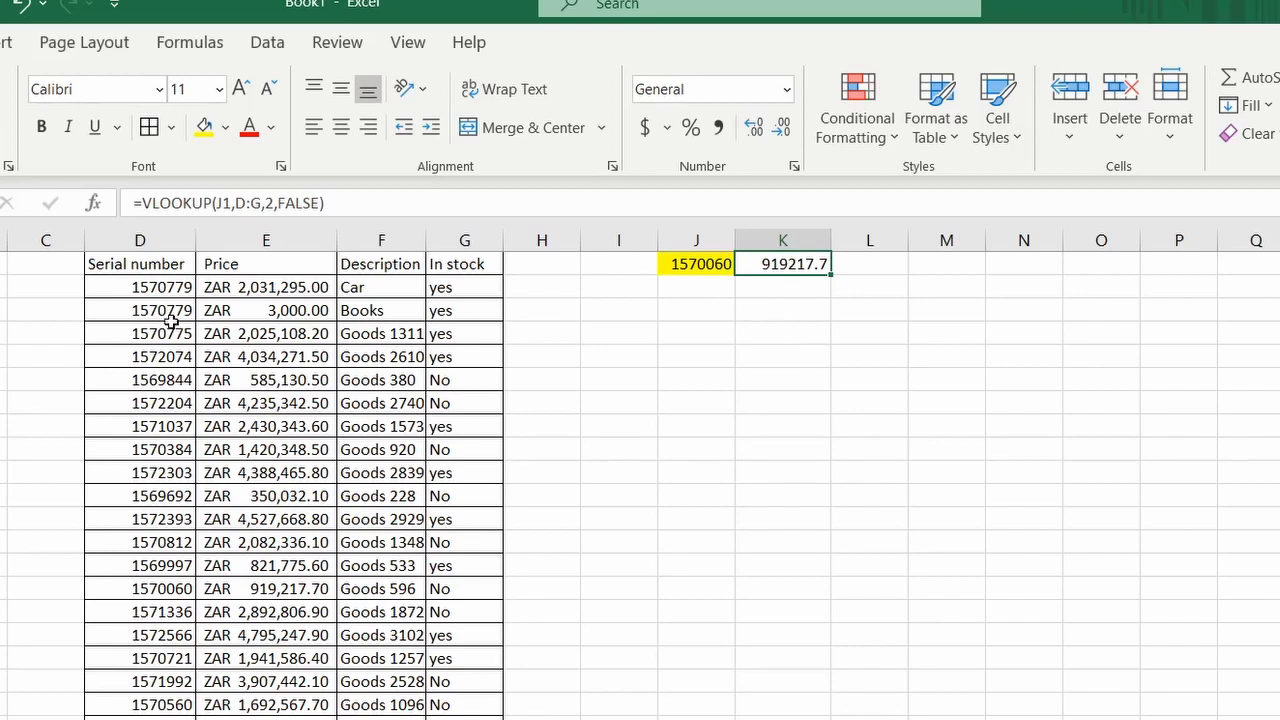
pyautogui.moveTo(165, 357); pyautogui.dragTo(290, 542)
pyautogui.moveTo(160, 449); pyautogui.dragTo(168, 658)
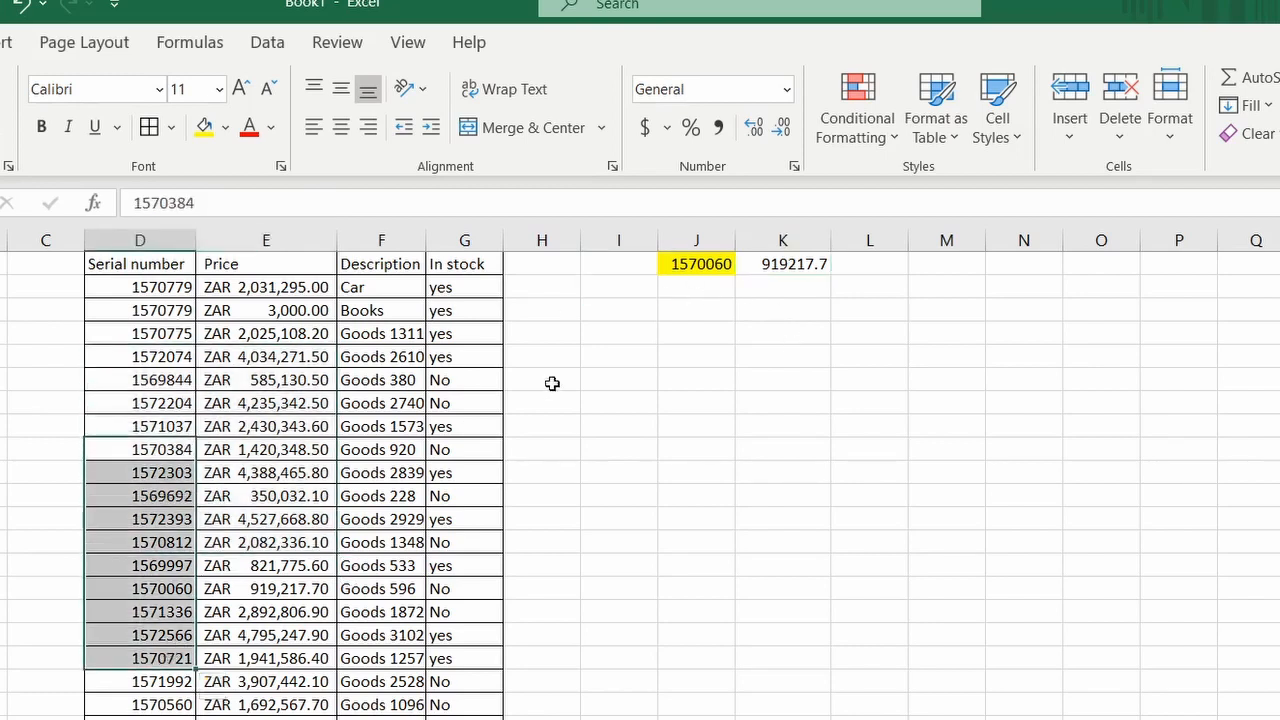
pyautogui.click(805, 262)
pyautogui.click(162, 652)
pyautogui.click(808, 260)
pyautogui.click(806, 286)
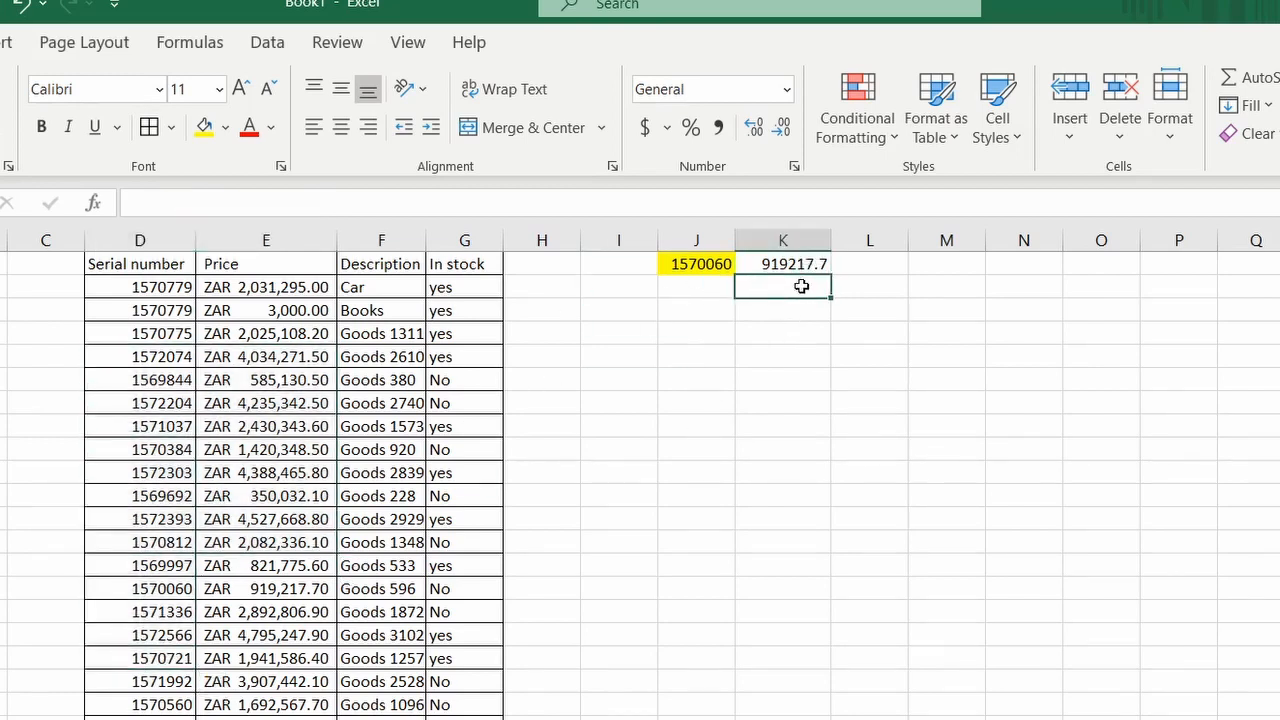
pyautogui.click(158, 678)
pyautogui.click(795, 331)
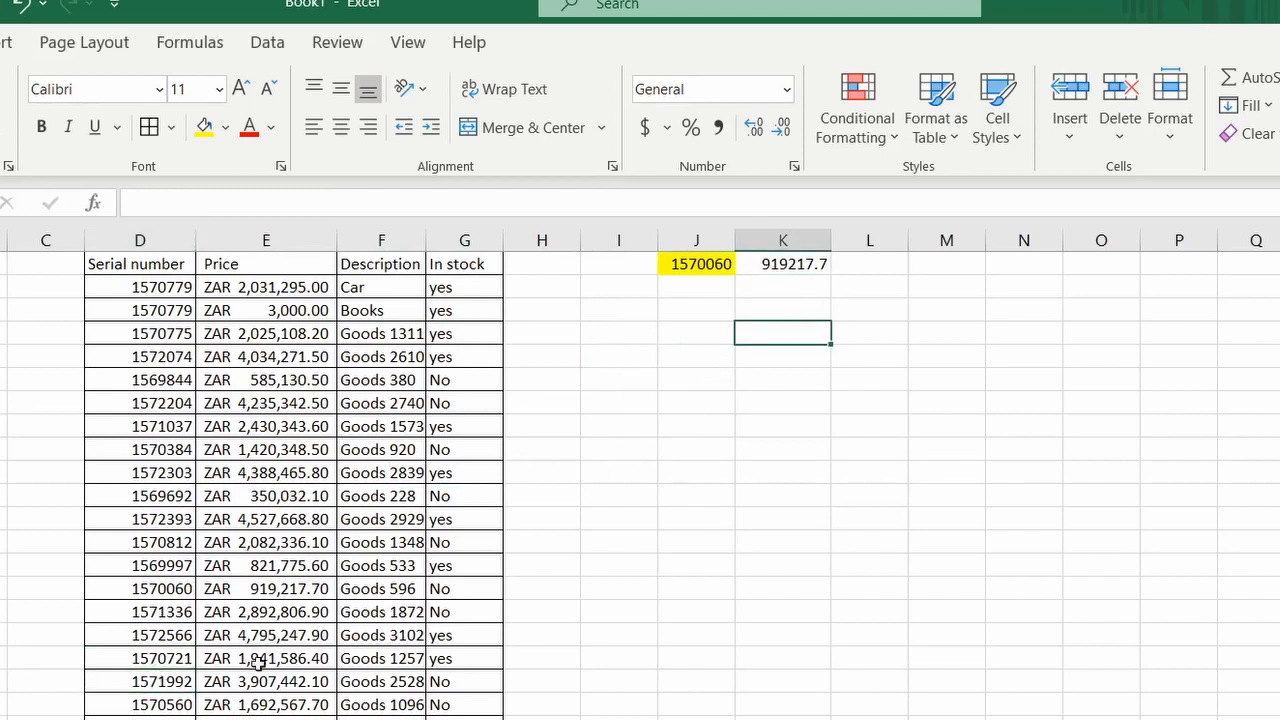
pyautogui.click(160, 719)
pyautogui.moveTo(803, 351); pyautogui.dragTo(790, 380)
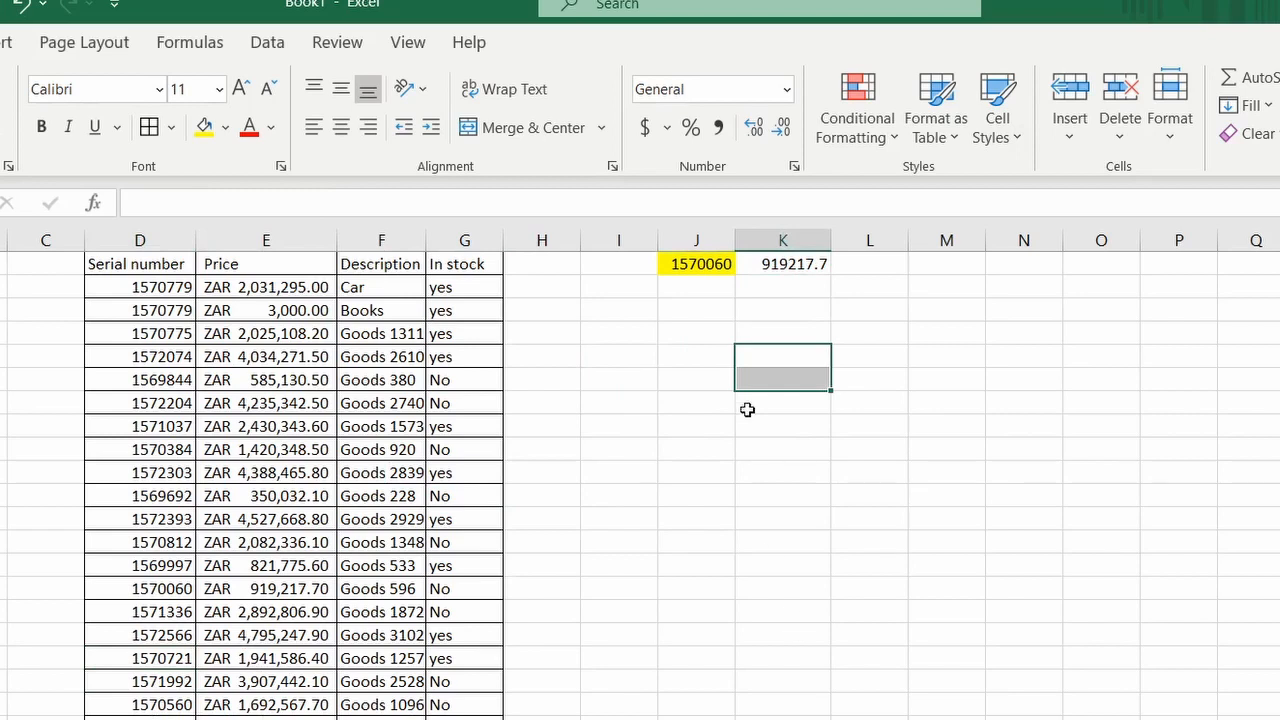
# - Clear the serial number from the yellow lookup cell J1
pyautogui.click(706, 263)
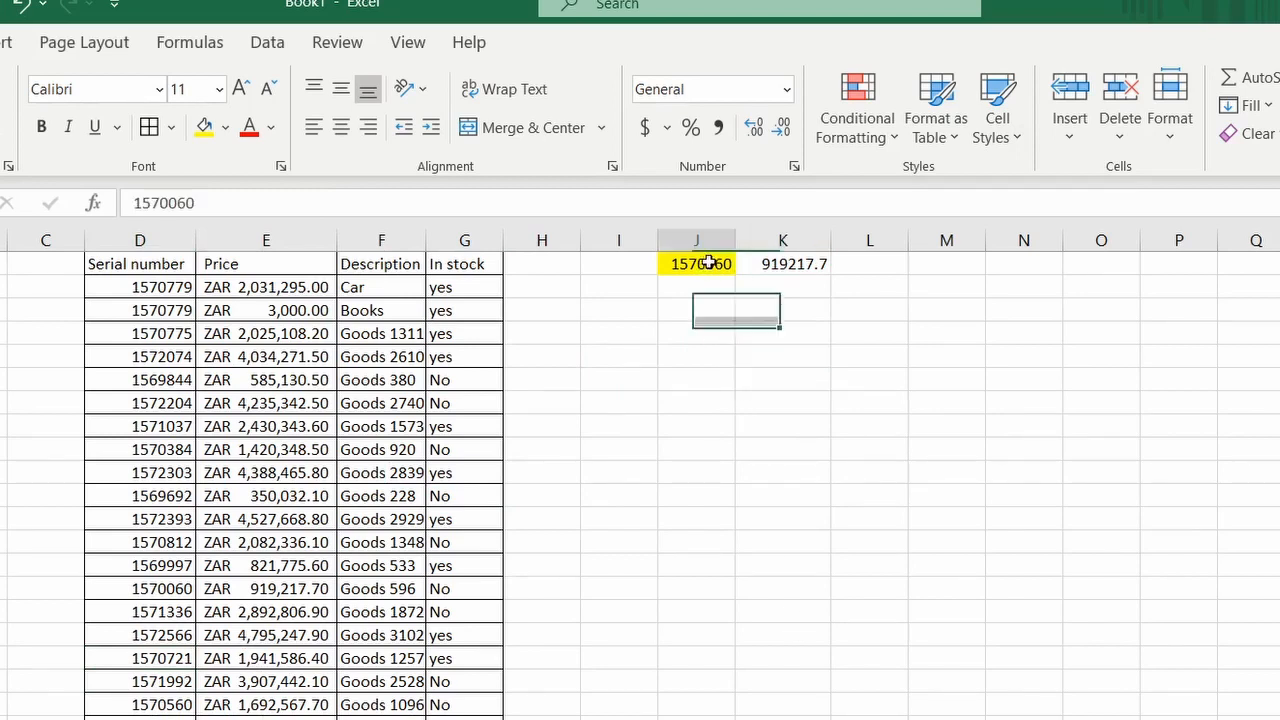
pyautogui.press('Delete')
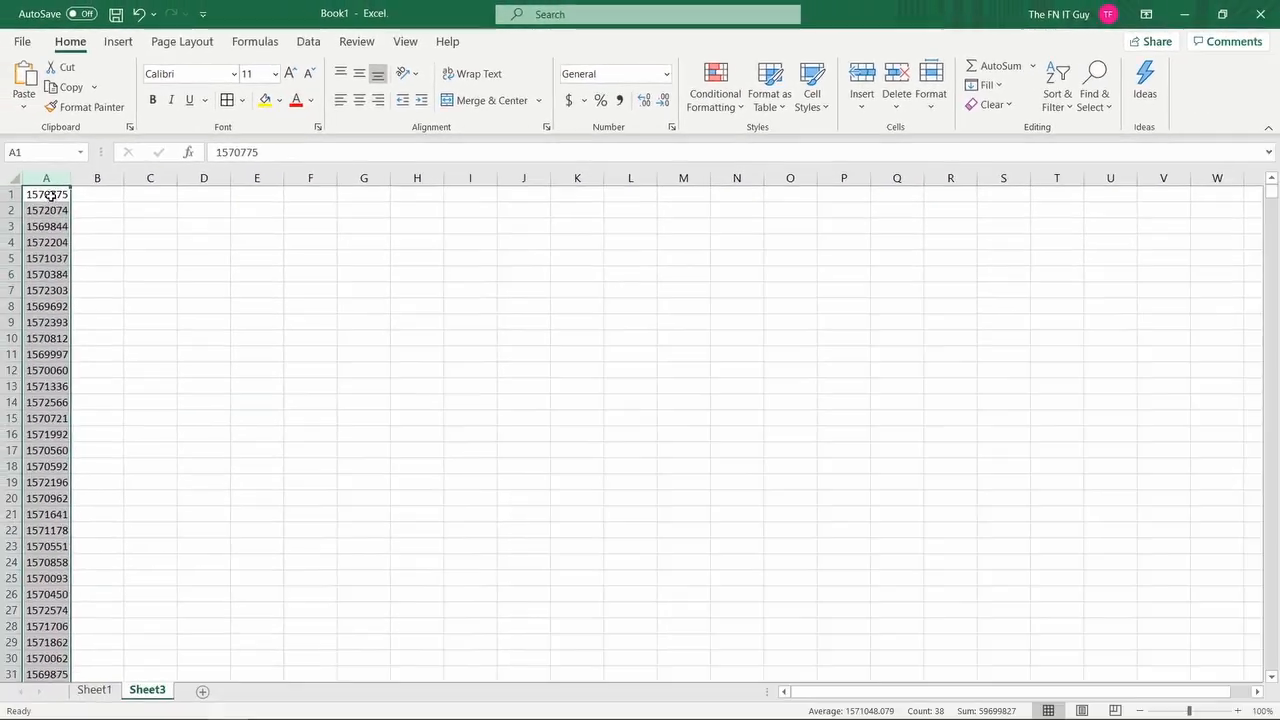
# - Copy the serial number list from column A of Sheet3 and paste it as values into Sheet1 starting at J1
pyautogui.click(0, 220)
pyautogui.hotkey('ctrl', 'shift', 'Down')
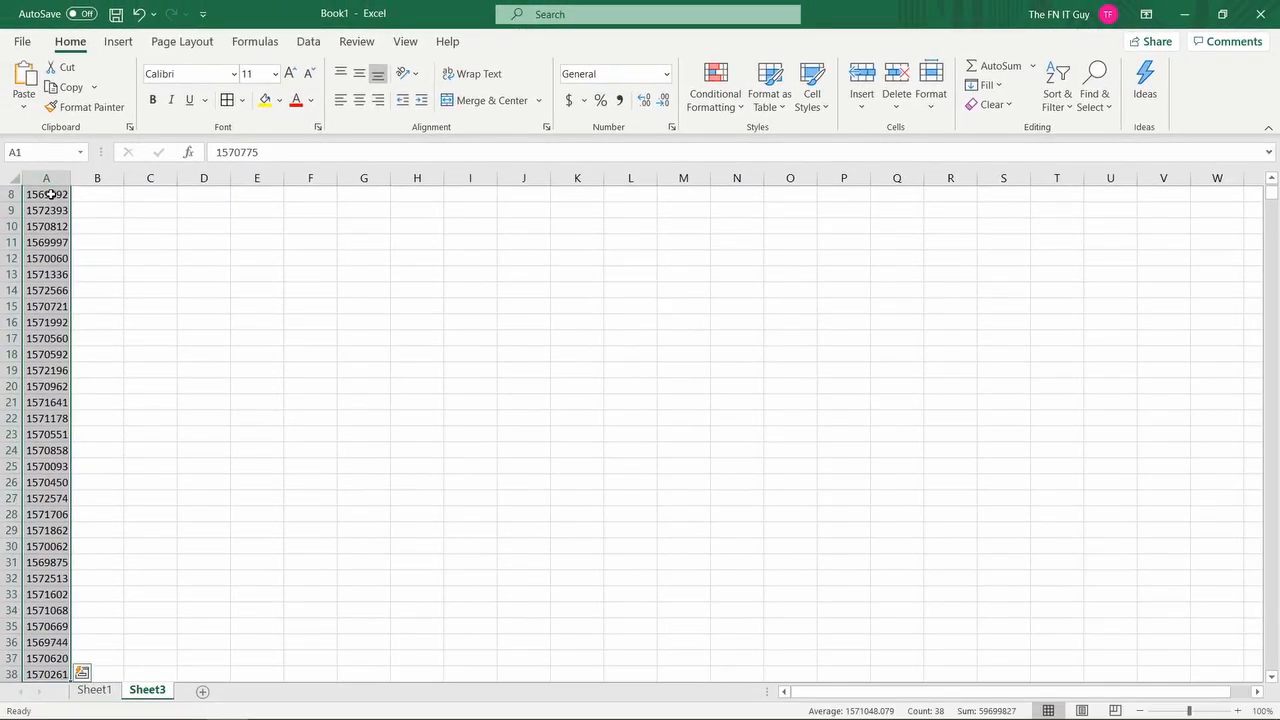
pyautogui.rightClick(38, 220)
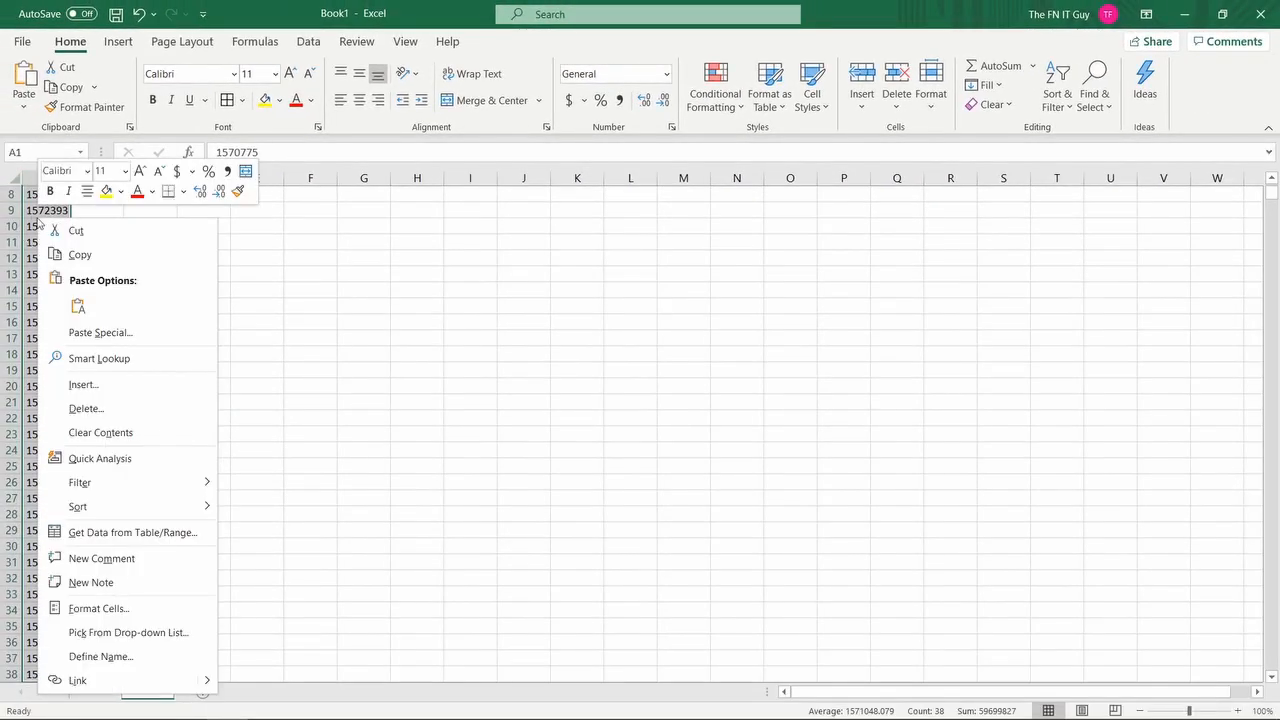
pyautogui.click(101, 256)
pyautogui.scroll(2, 811, 646)
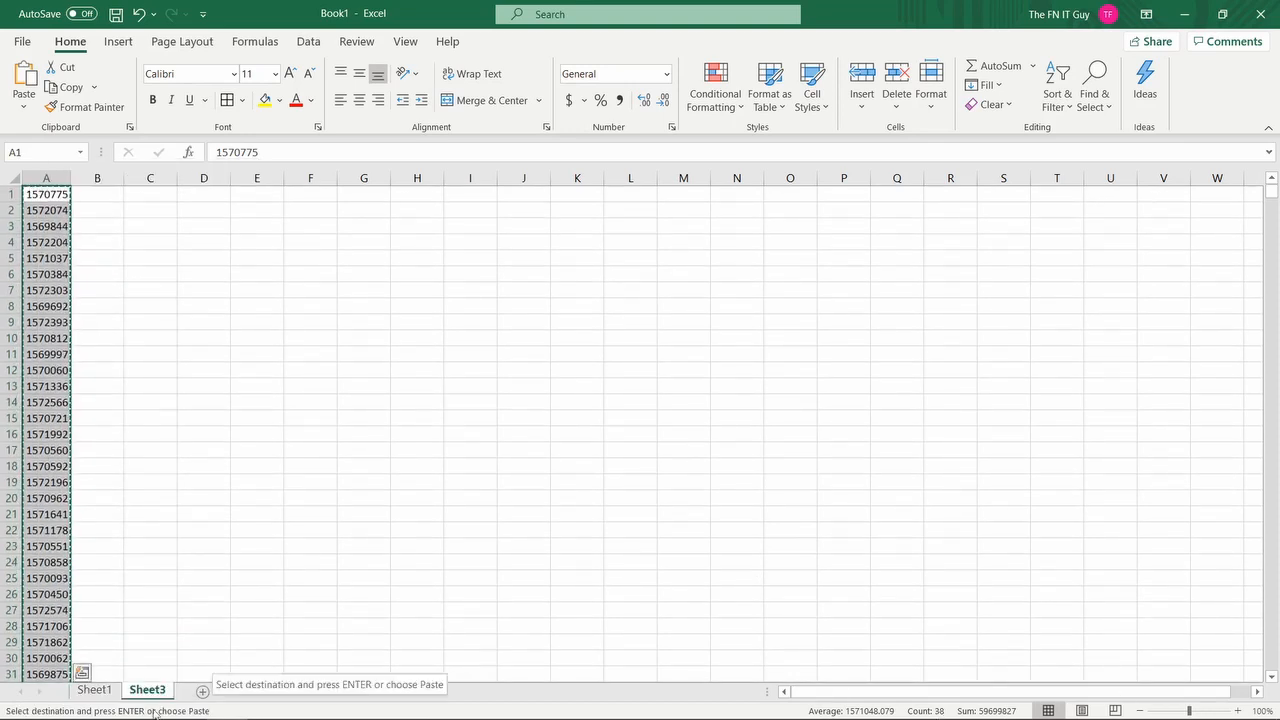
pyautogui.click(93, 692)
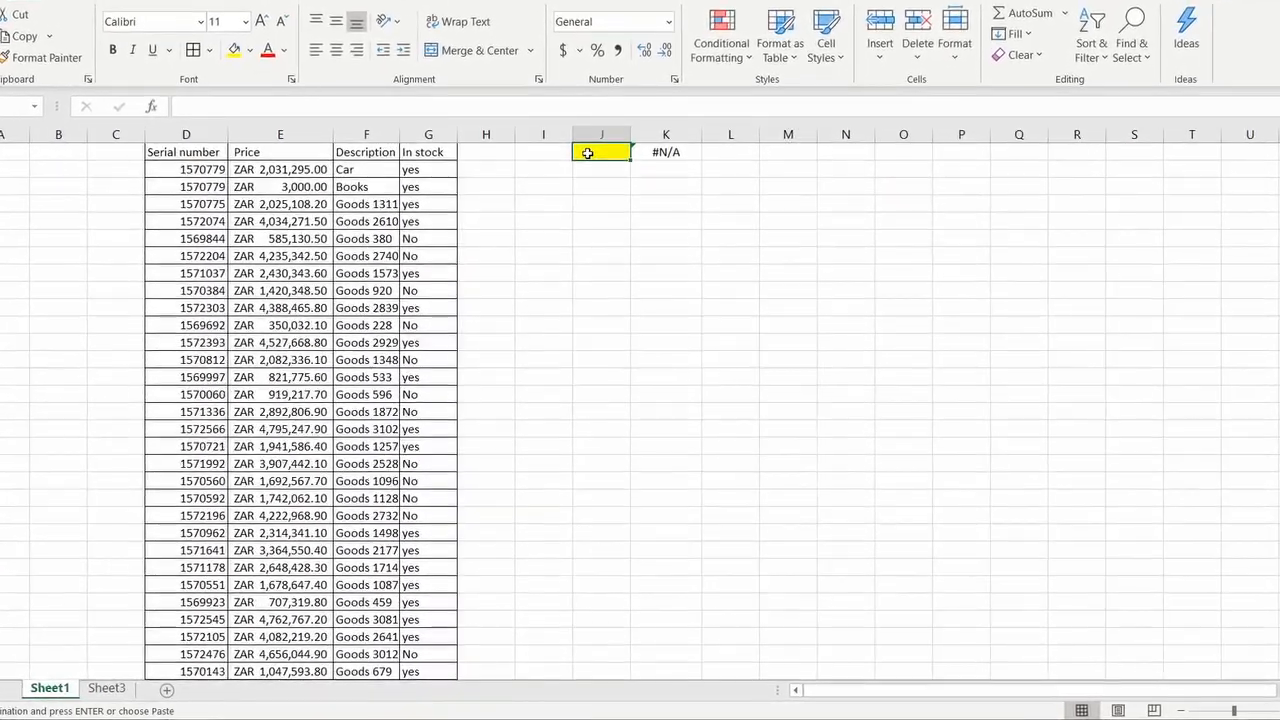
pyautogui.rightClick(590, 196)
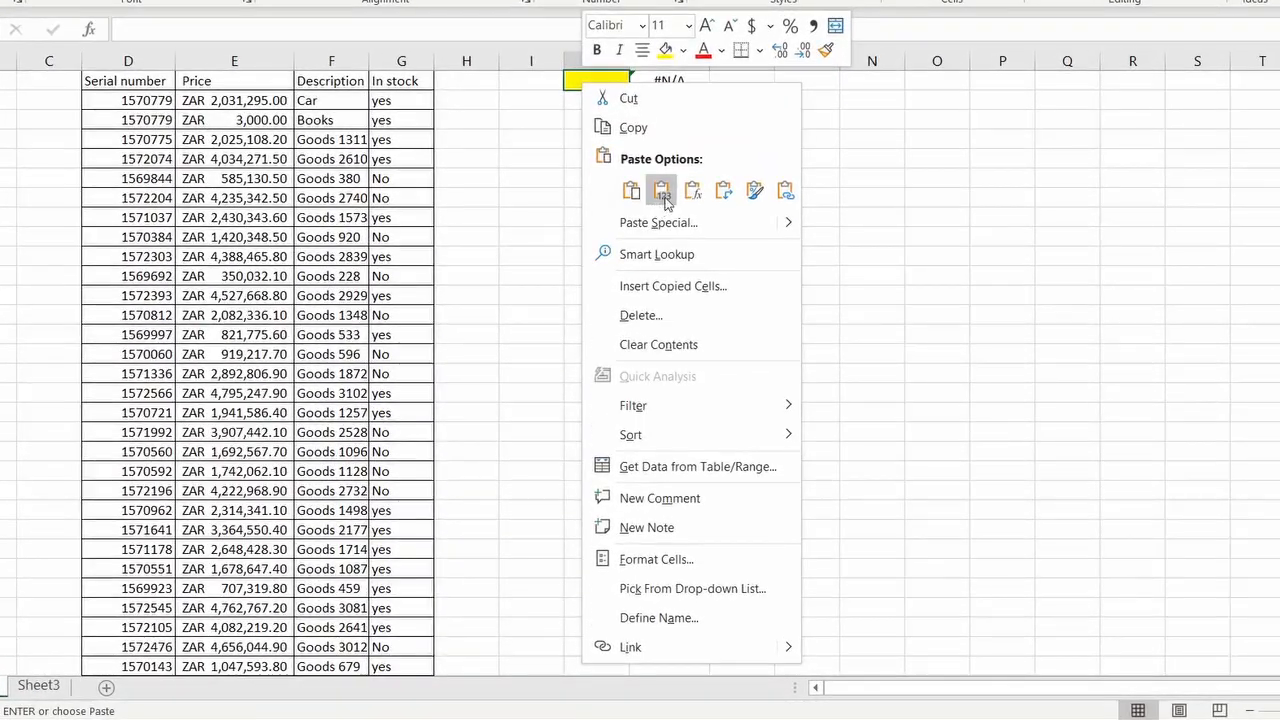
pyautogui.click(661, 205)
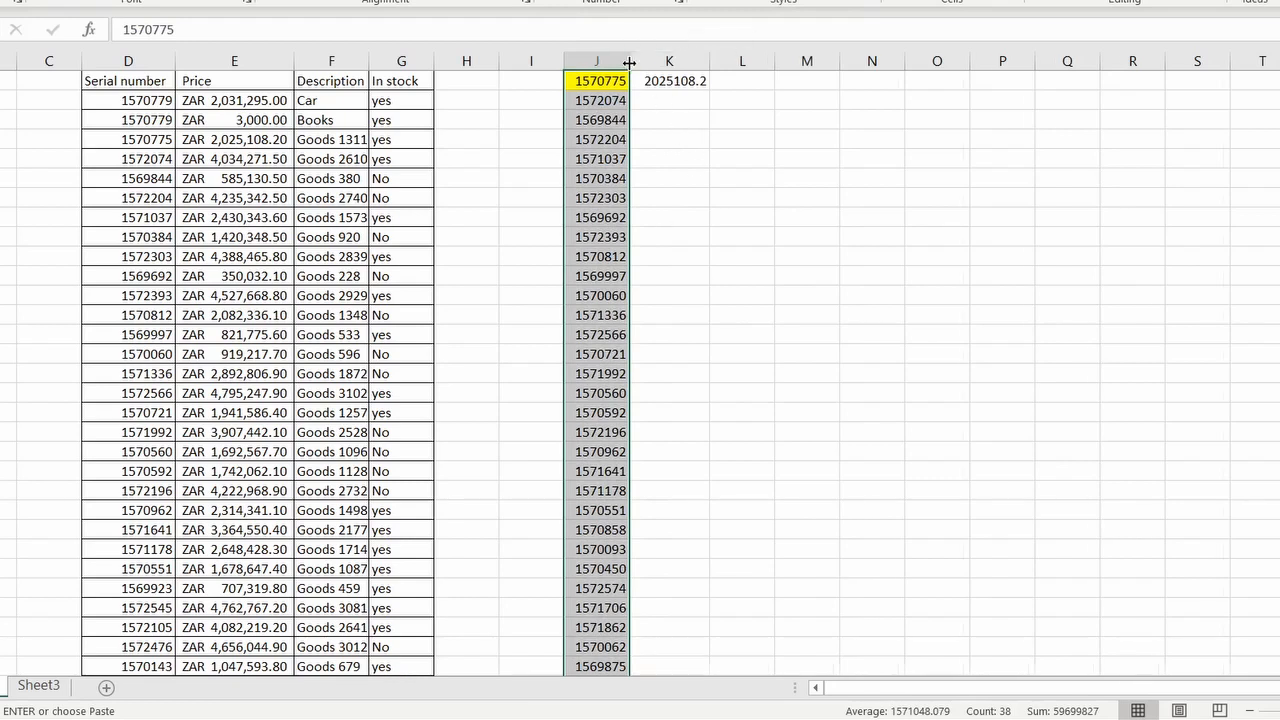
# - Fill the VLOOKUP formula in K1 down column K for all serial numbers listed in column J
pyautogui.click(663, 80)
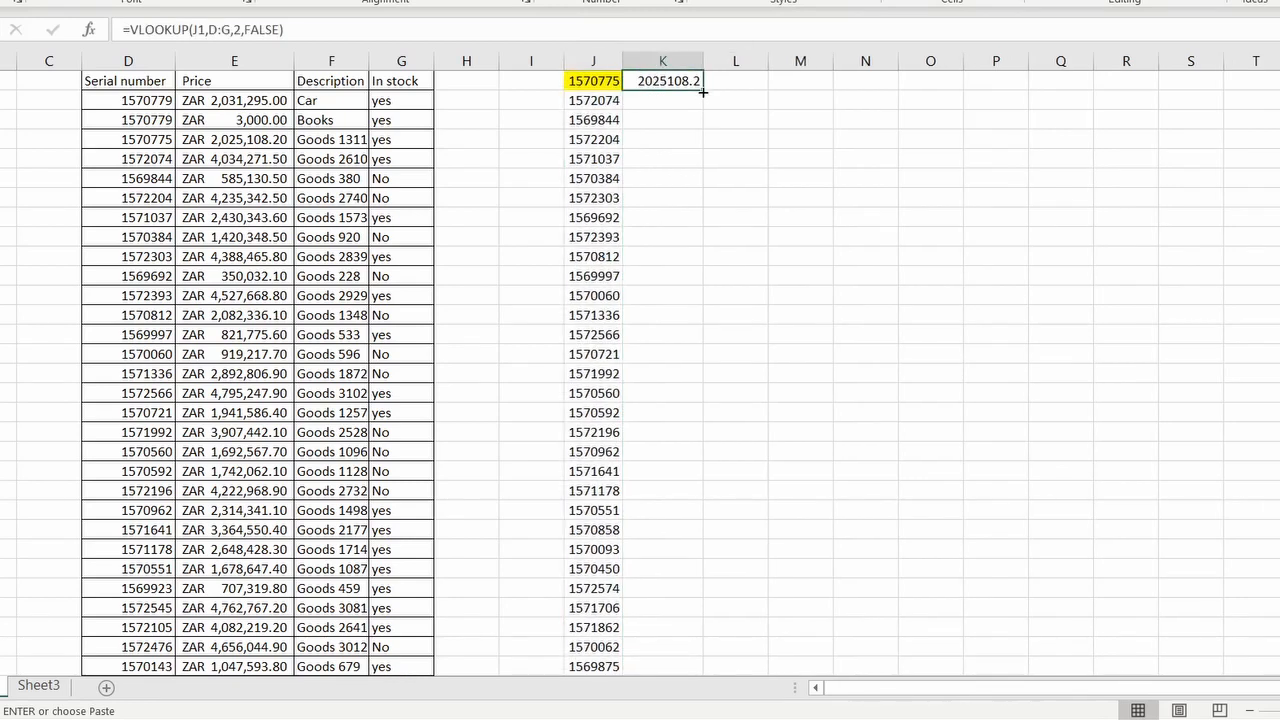
pyautogui.doubleClick(703, 92)
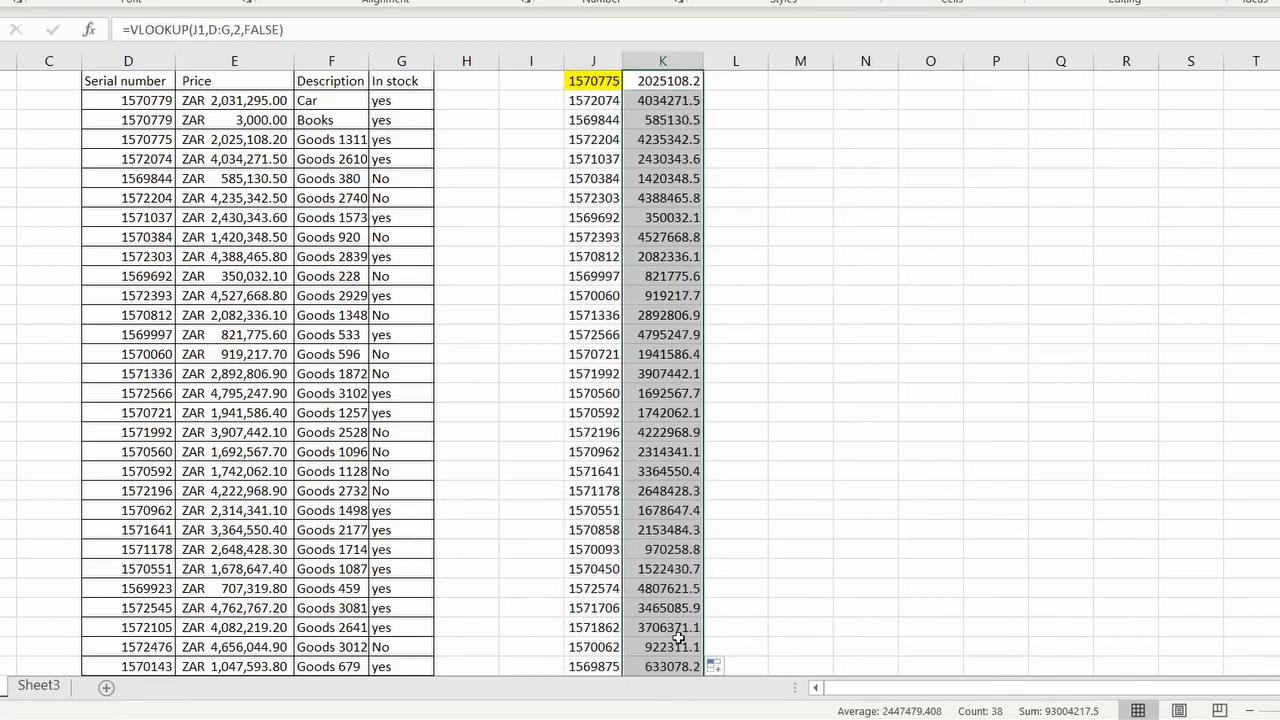
# - Examine the lookup value reference in the formulas of K1 to K3 and compare it with the serial number in J1
pyautogui.click(661, 82)
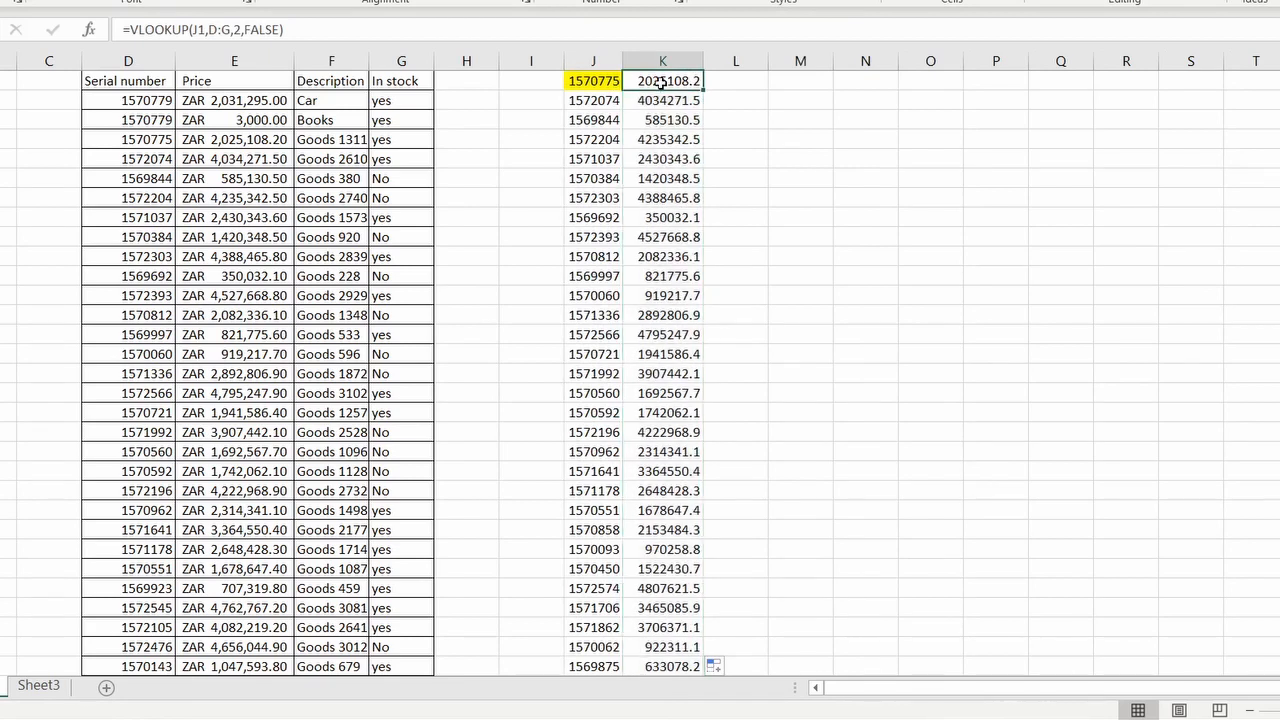
pyautogui.press('Down')
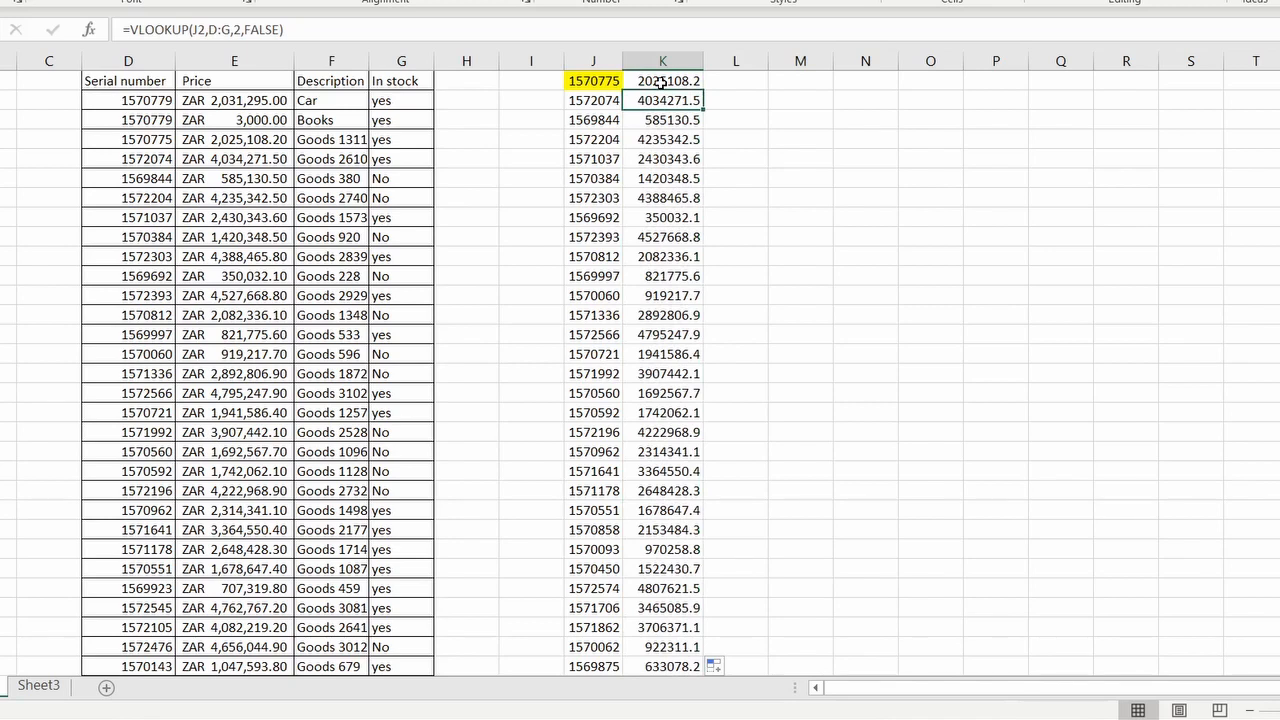
pyautogui.press('Down')
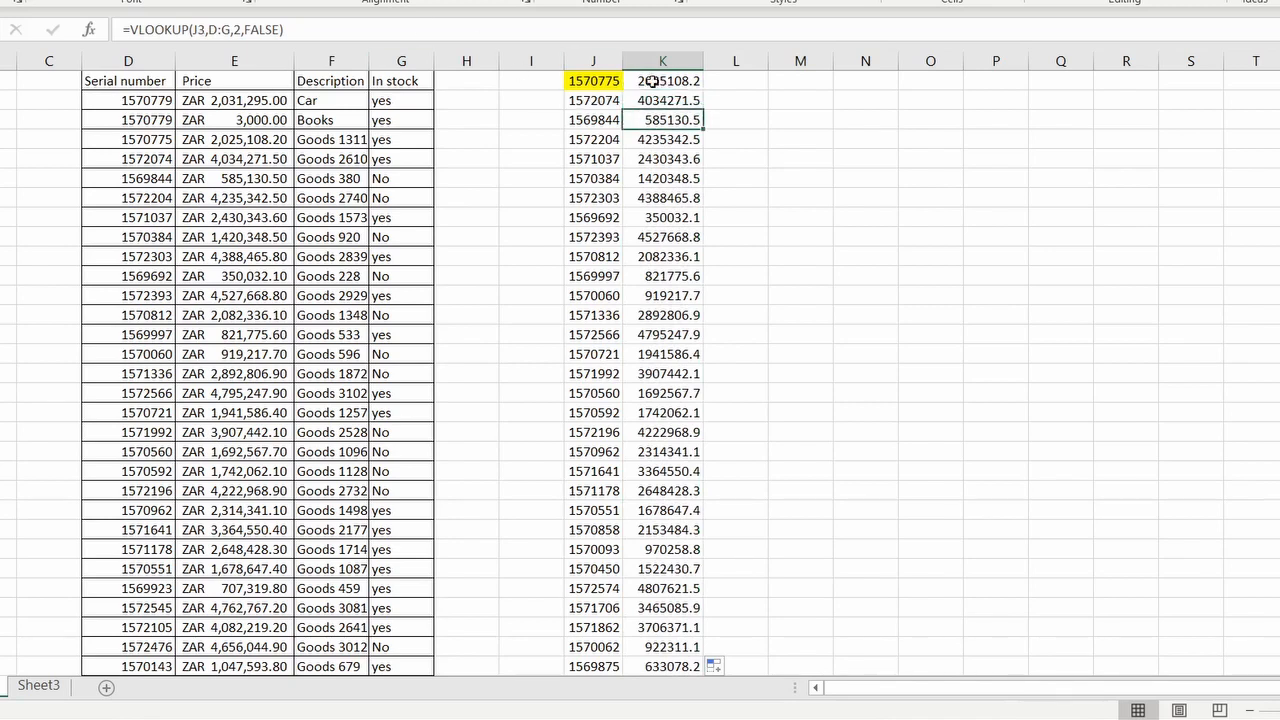
pyautogui.click(656, 82)
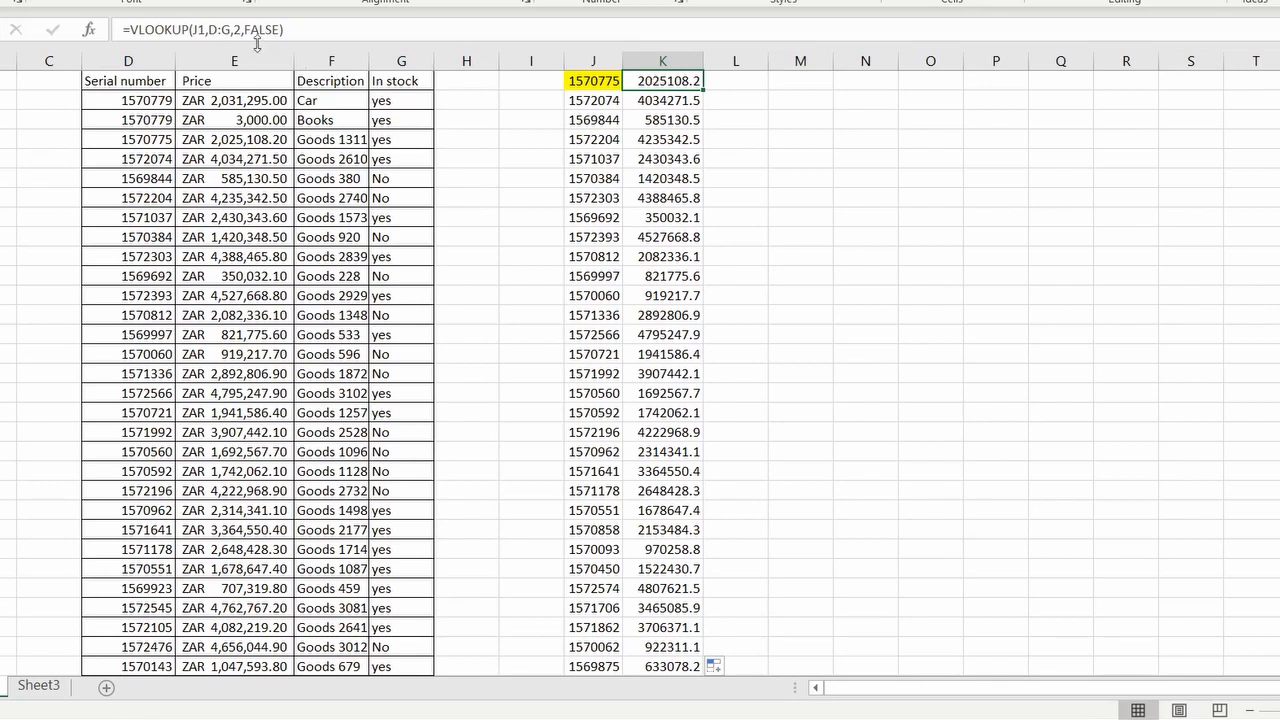
pyautogui.click(199, 30)
pyautogui.moveTo(199, 30); pyautogui.dragTo(195, 30)
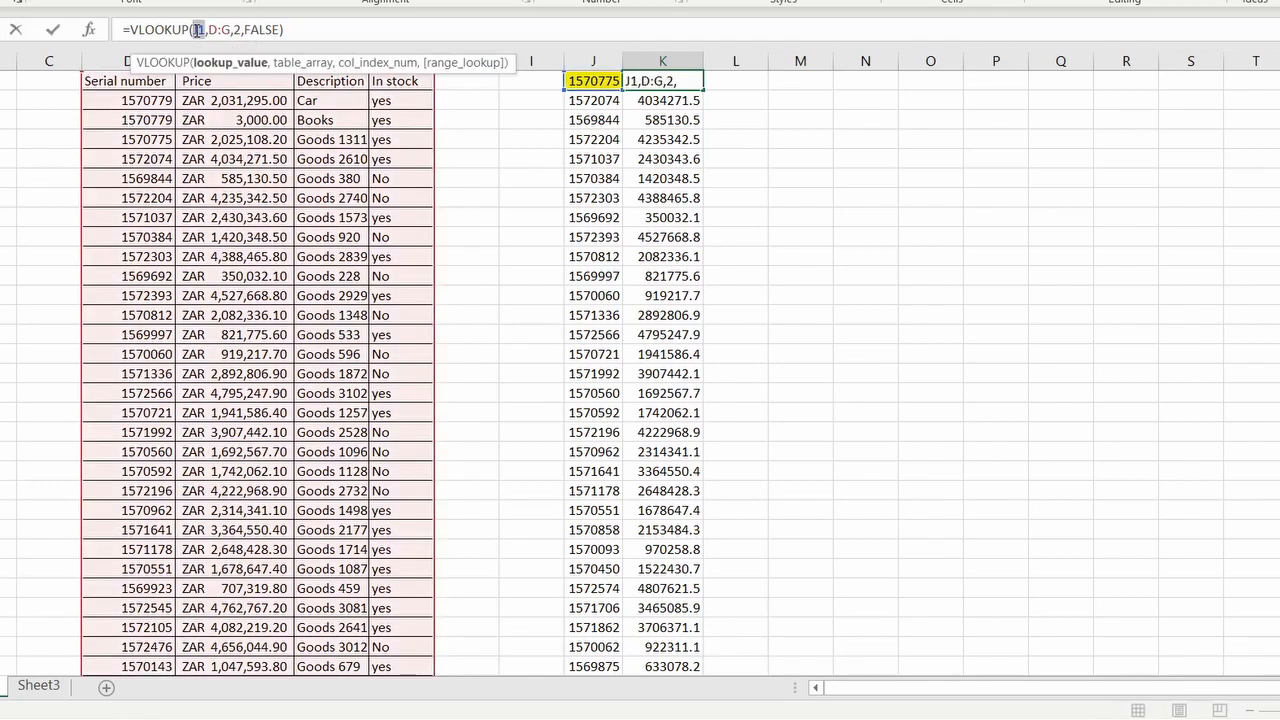
pyautogui.press('Escape')
pyautogui.click(582, 83)
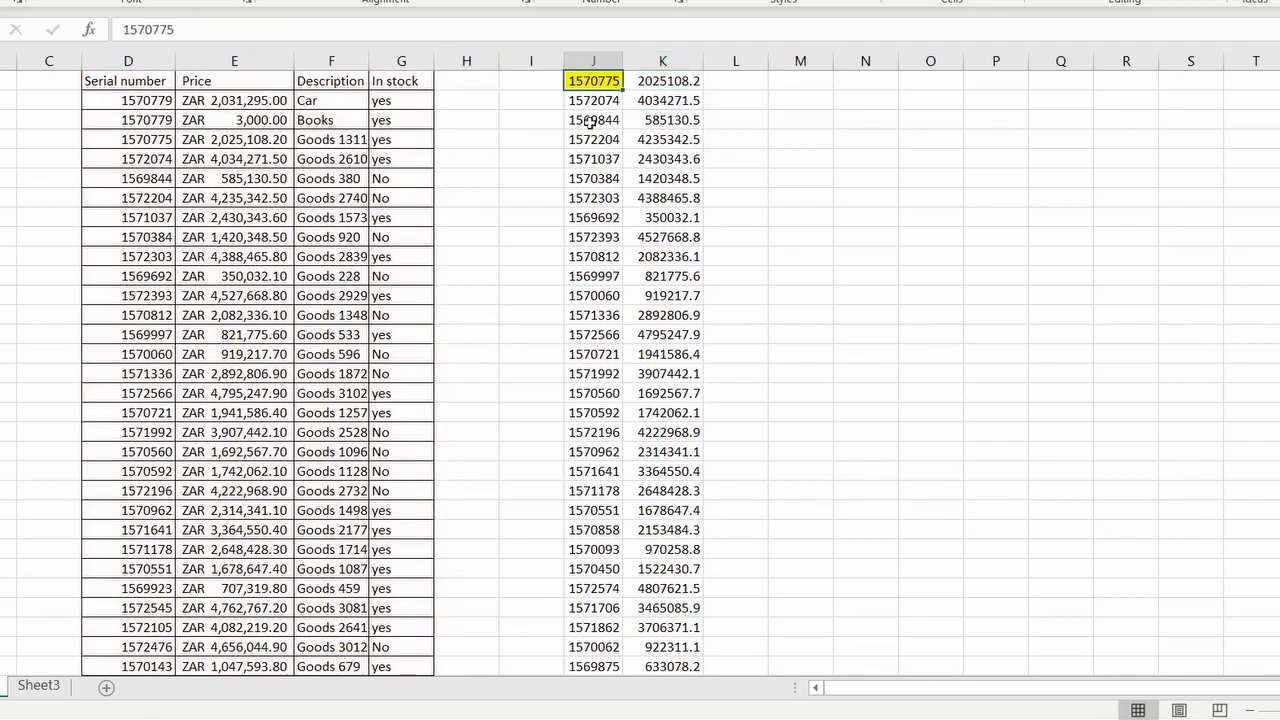
# - Go through the filled formulas in column K from K1 to K11, checking the lookup reference in each row
pyautogui.click(655, 81)
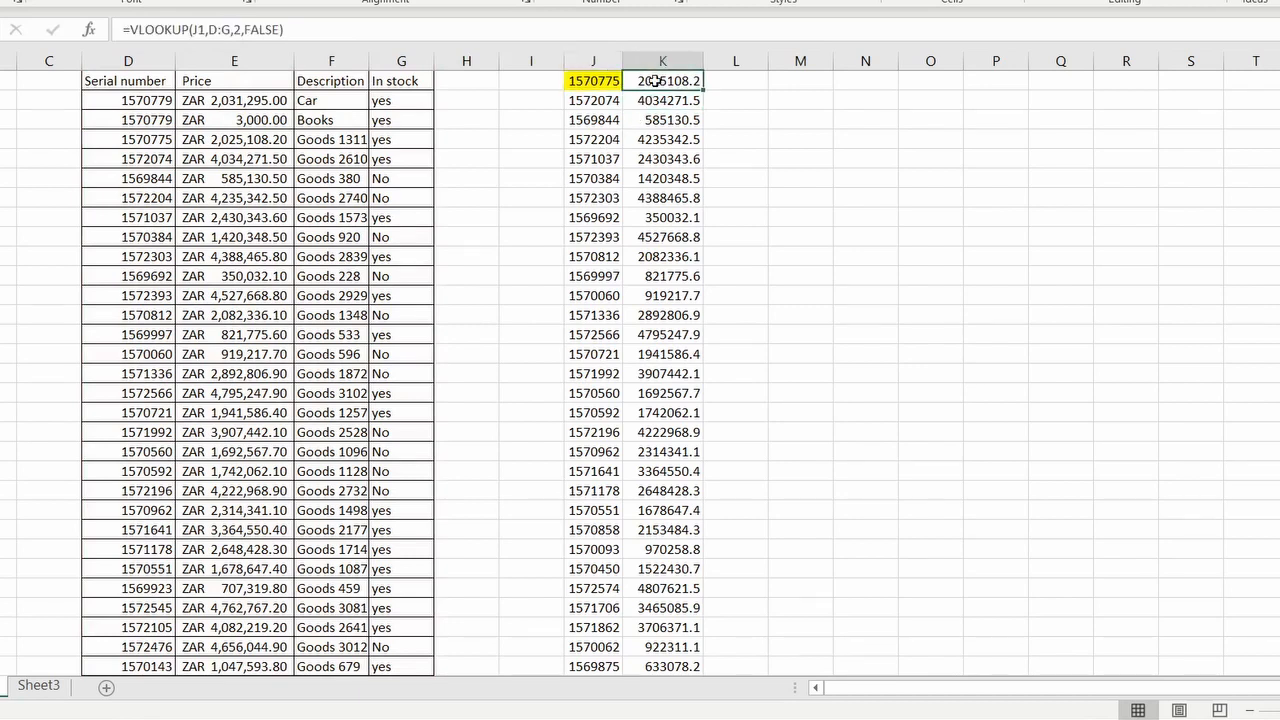
pyautogui.press('Down')
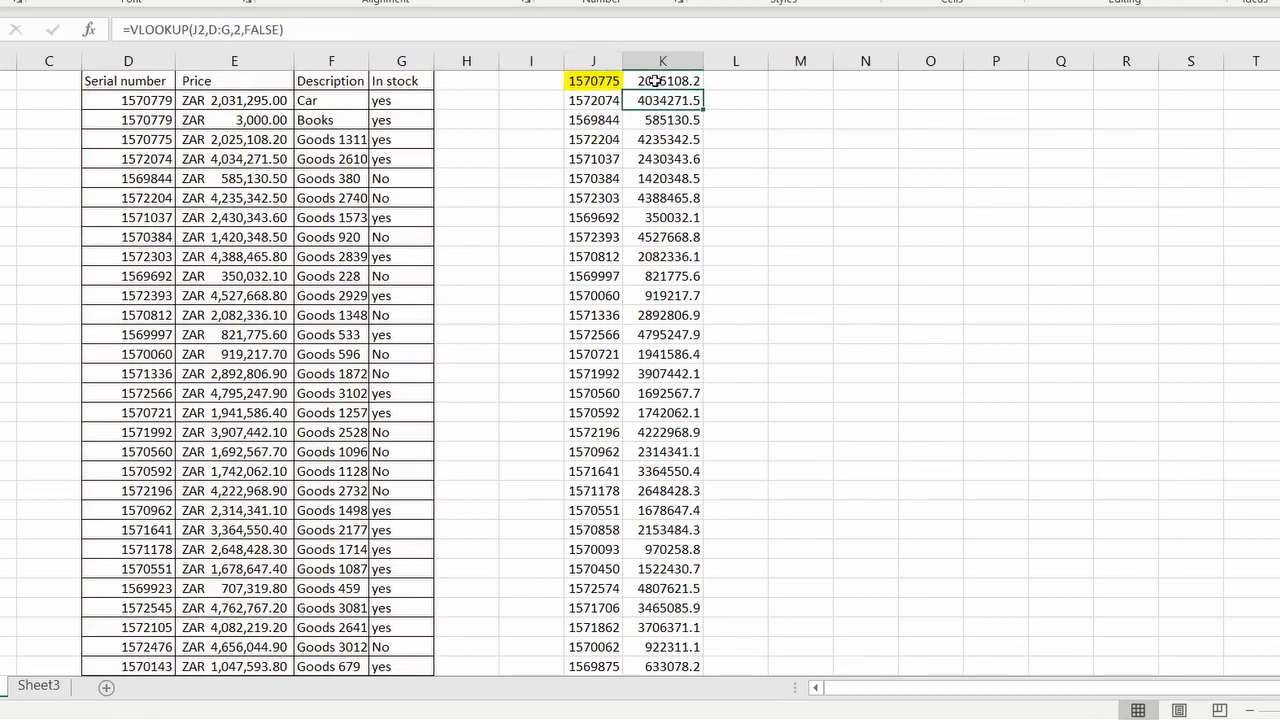
pyautogui.press('Down')
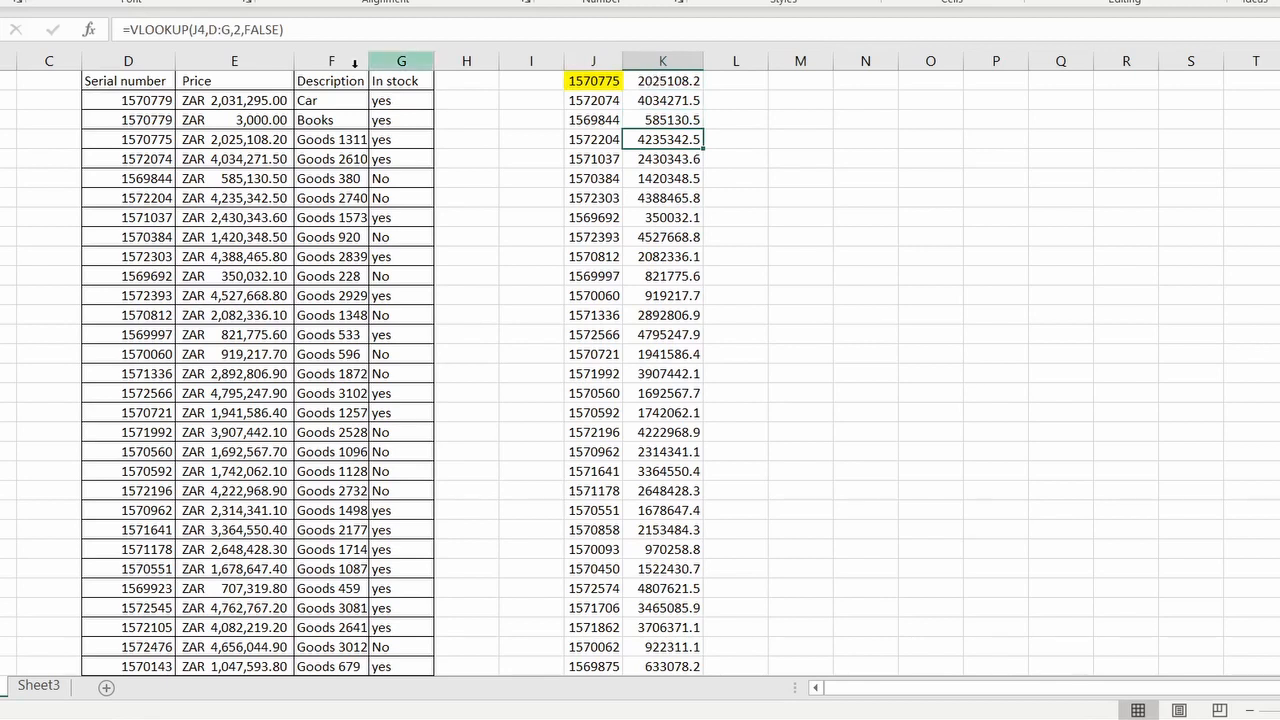
pyautogui.press('Down')
pyautogui.press('Down')
pyautogui.press('Down')
pyautogui.press('Down')
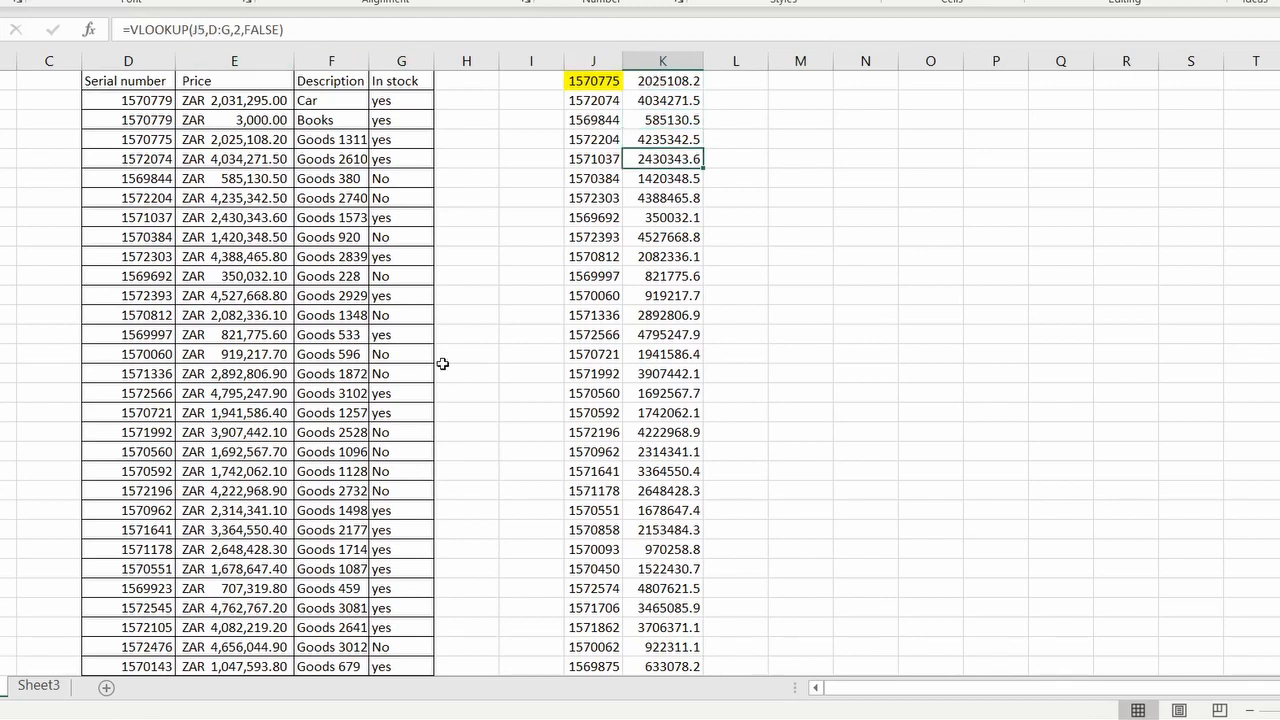
pyautogui.press('Down')
pyautogui.press('Down')
pyautogui.press('Down')
pyautogui.press('Down')
pyautogui.press('Down')
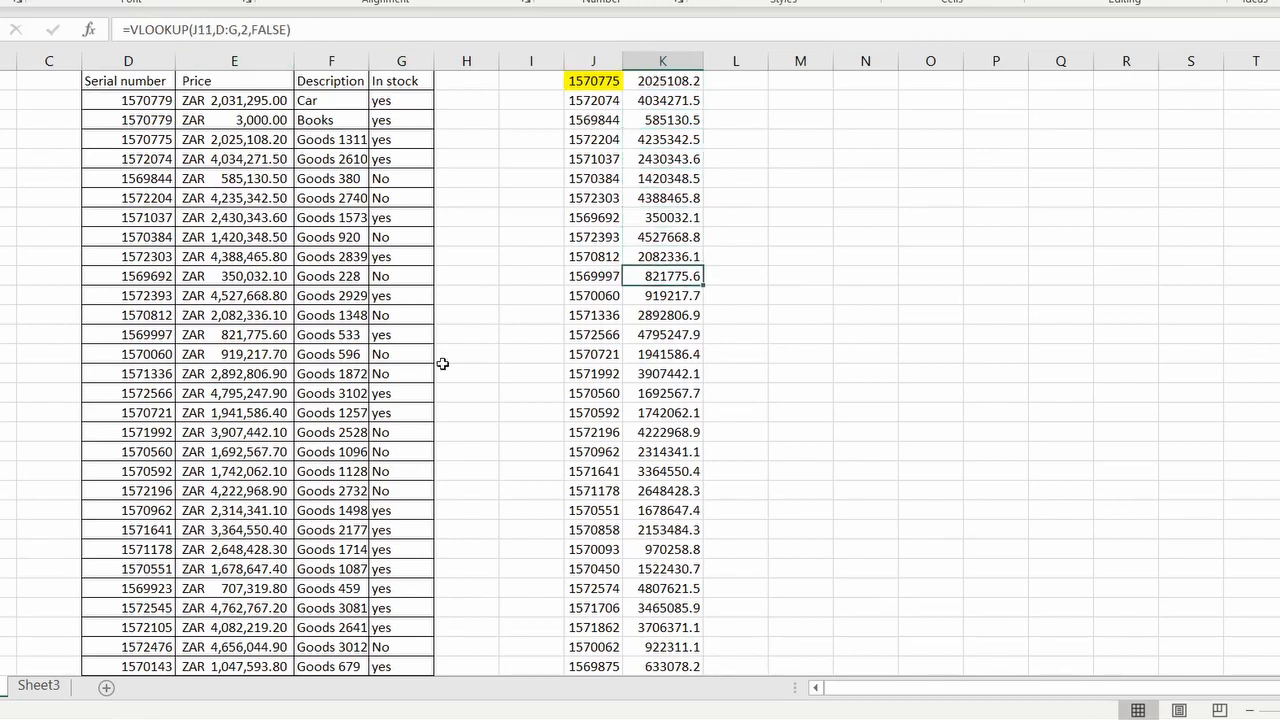
# - Inspect the formulas in K13 and K14 with their referenced cells highlighted, leaving both formulas unedited
pyautogui.doubleClick(686, 314)
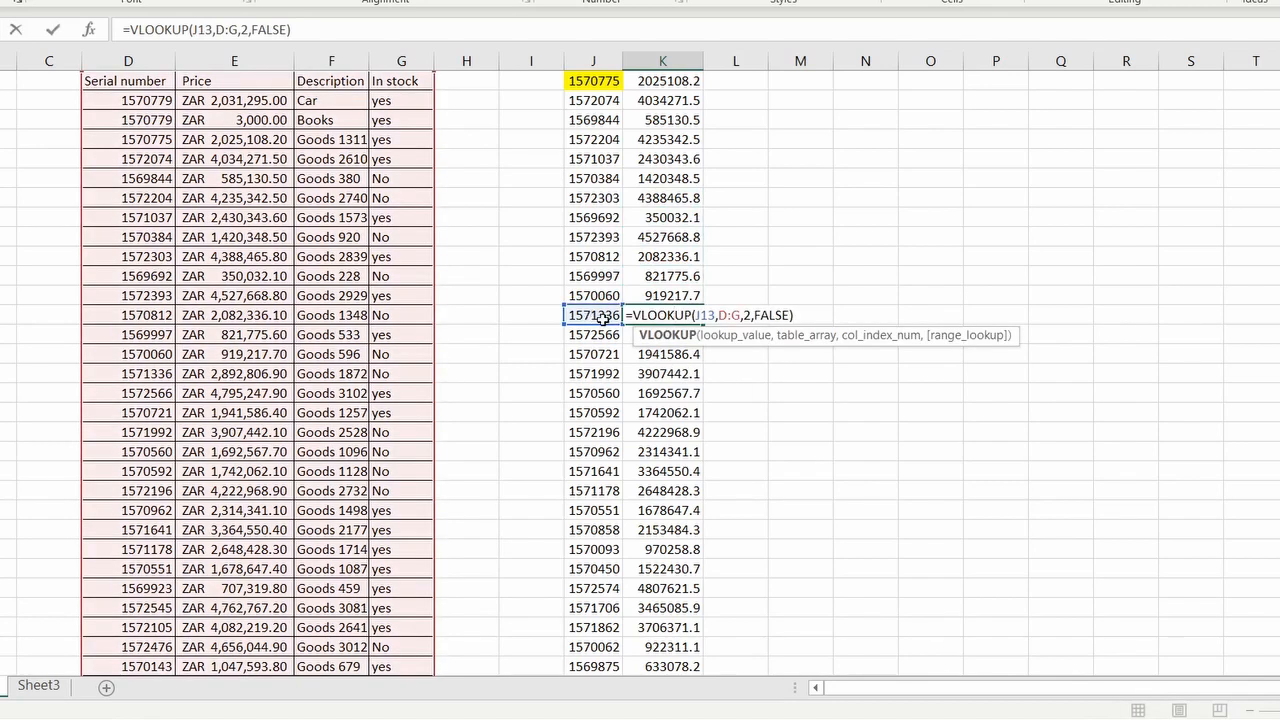
pyautogui.press('Return')
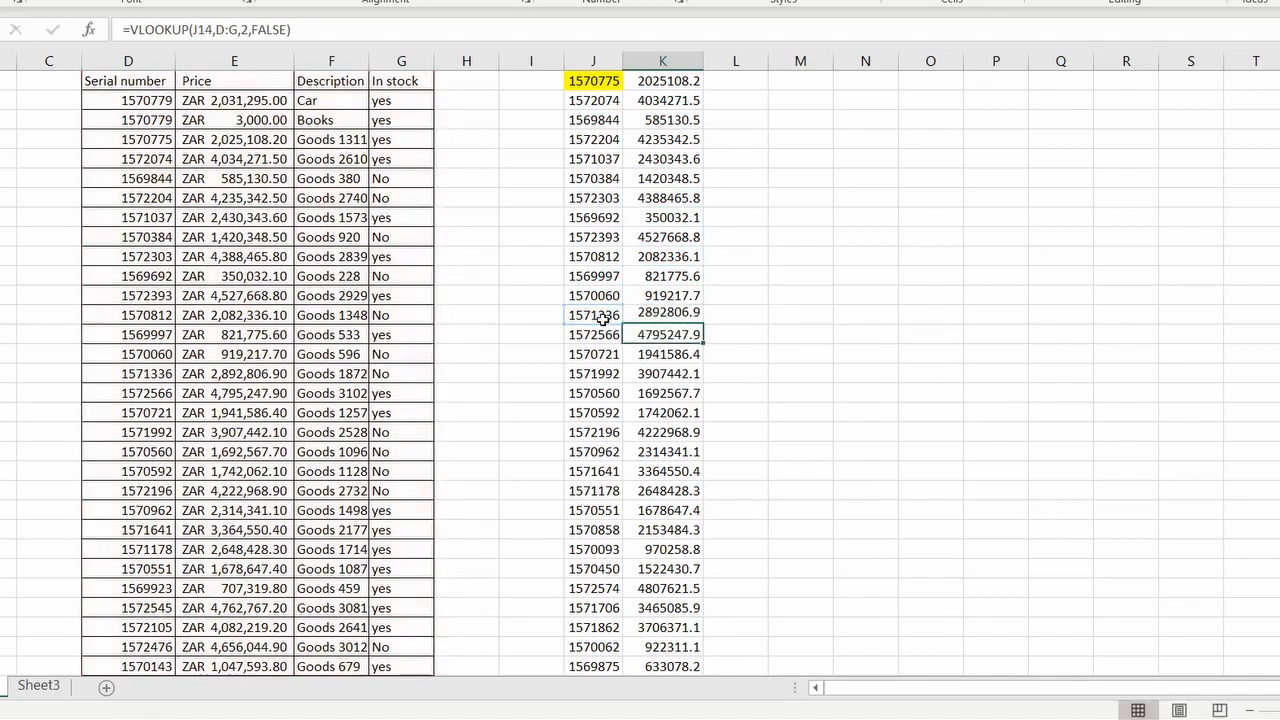
pyautogui.doubleClick(686, 334)
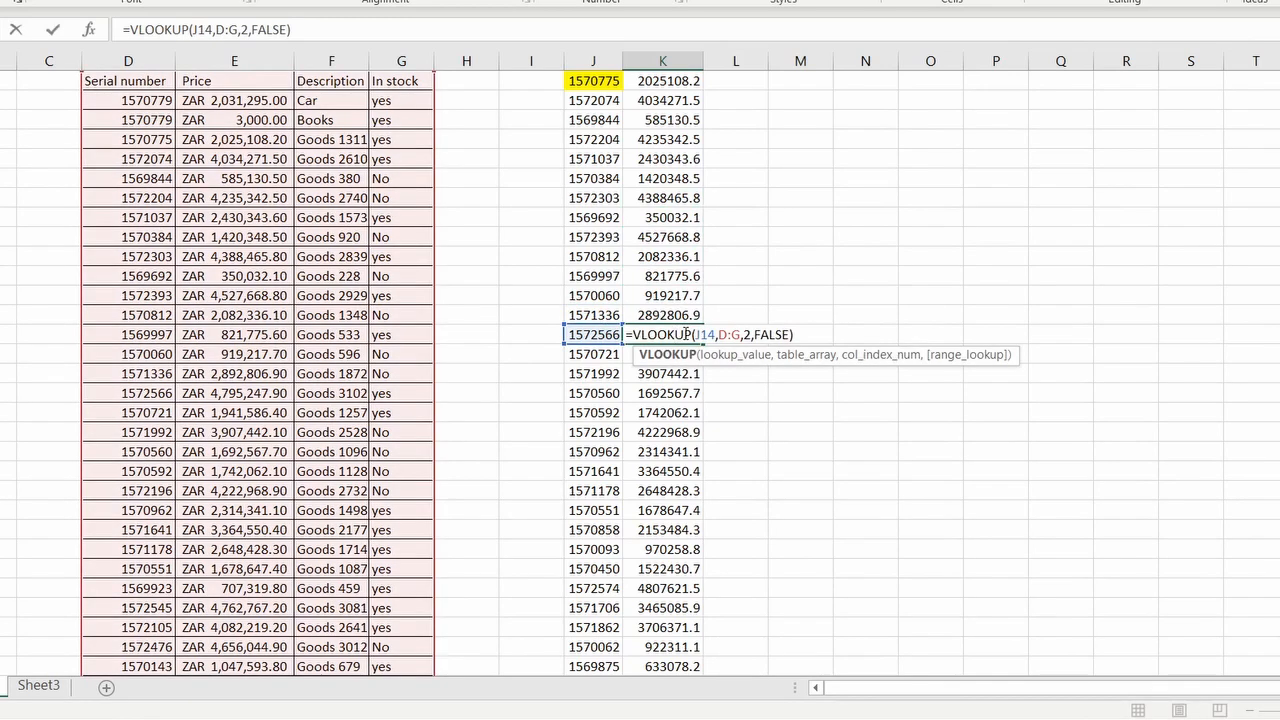
pyautogui.press('Return')
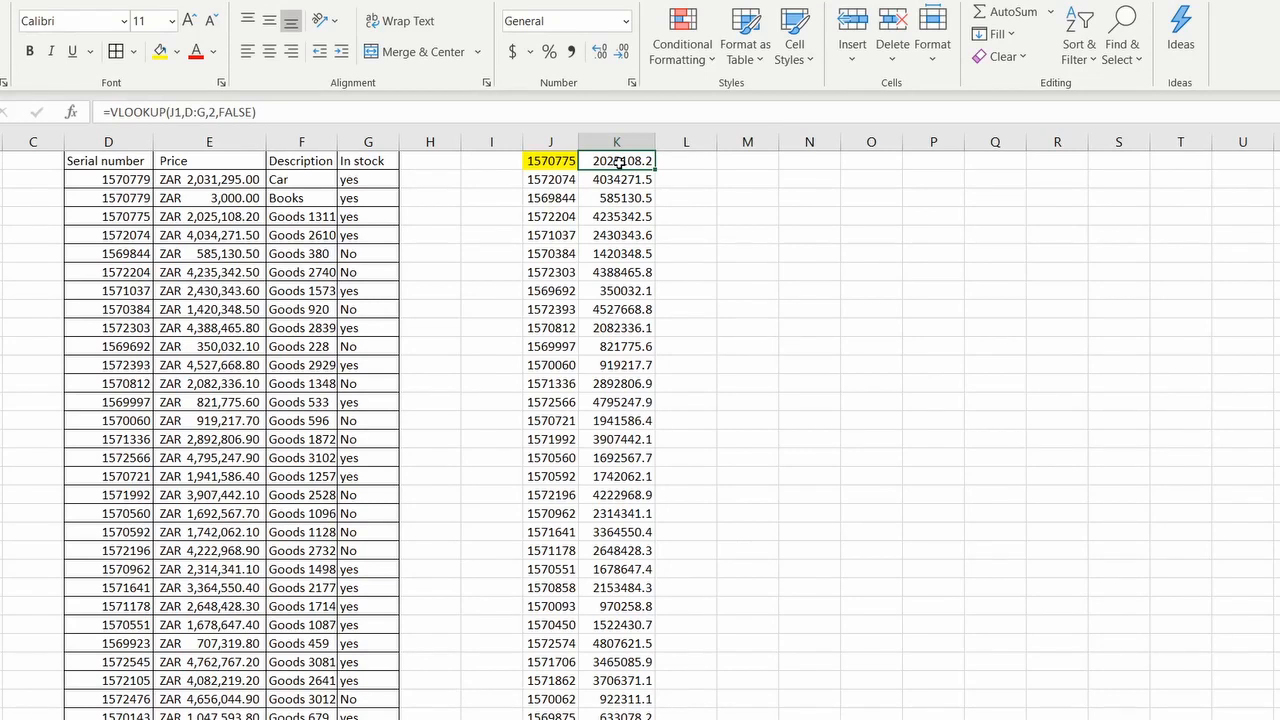
# - Compare the serial numbers of the Car and Books rows in cells D2 and D3
pyautogui.doubleClick(120, 178)
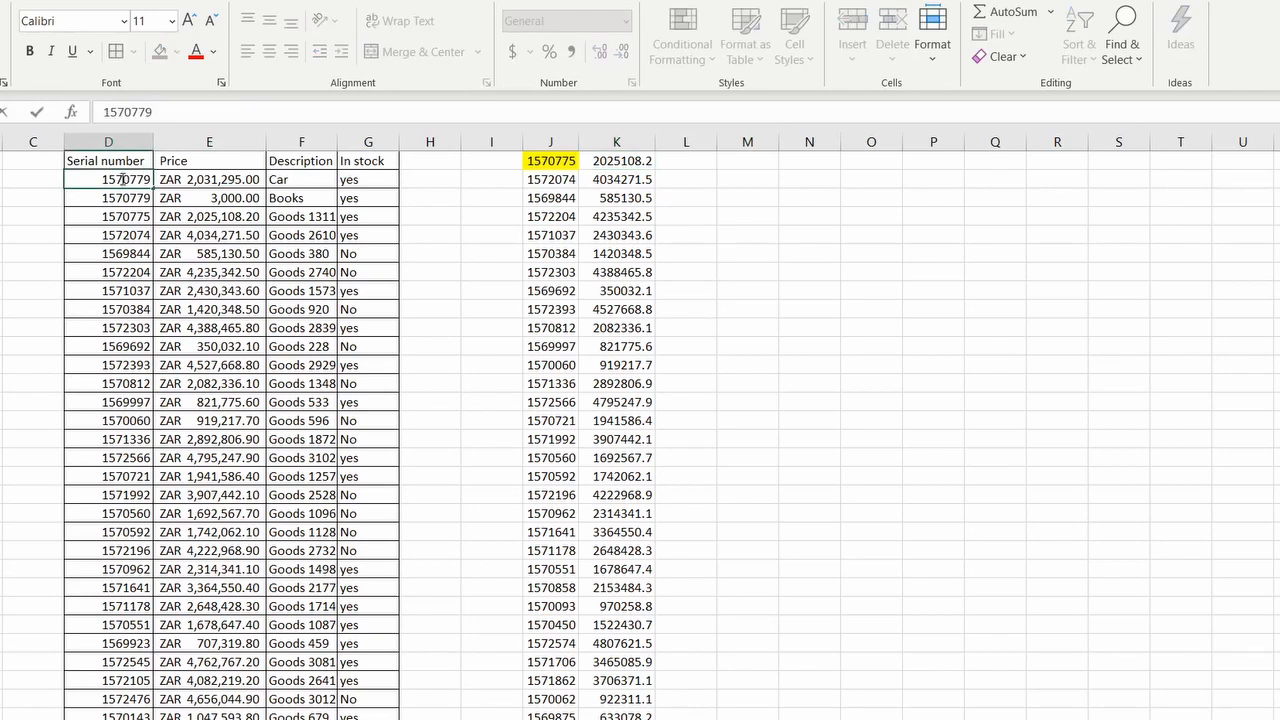
pyautogui.doubleClick(122, 179)
pyautogui.rightClick(122, 179)
pyautogui.click(170, 220)
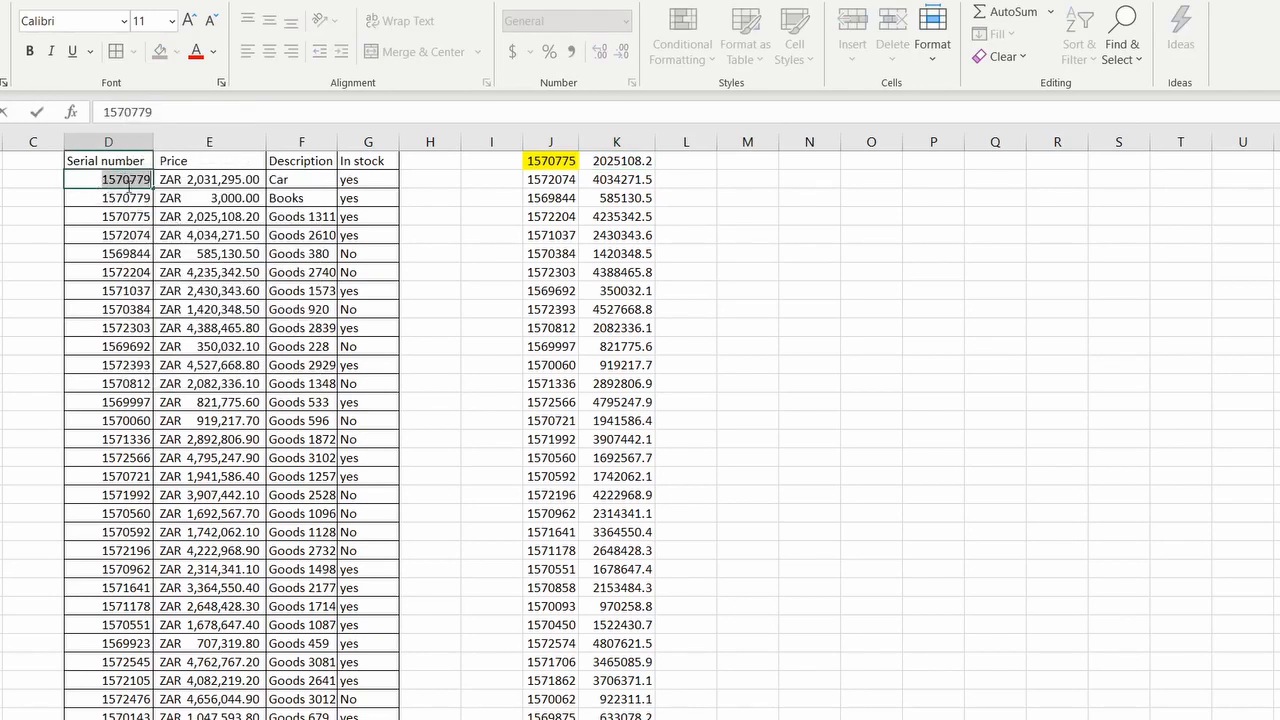
pyautogui.click(129, 197)
pyautogui.click(130, 182)
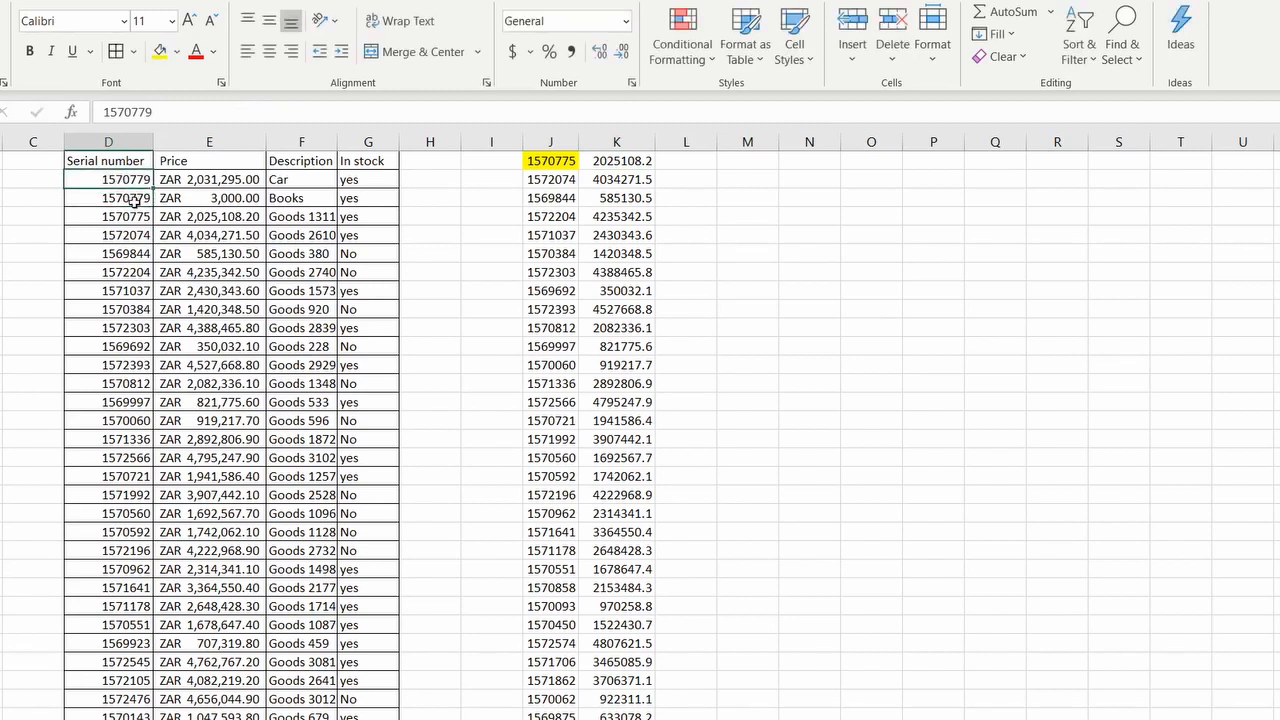
pyautogui.click(134, 199)
pyautogui.click(136, 183)
pyautogui.click(143, 200)
pyautogui.click(138, 181)
pyautogui.click(138, 199)
# - Add a duplicate values conditional format to the Serial number column D, using Light Red Fill with Dark Red Text
pyautogui.click(122, 137)
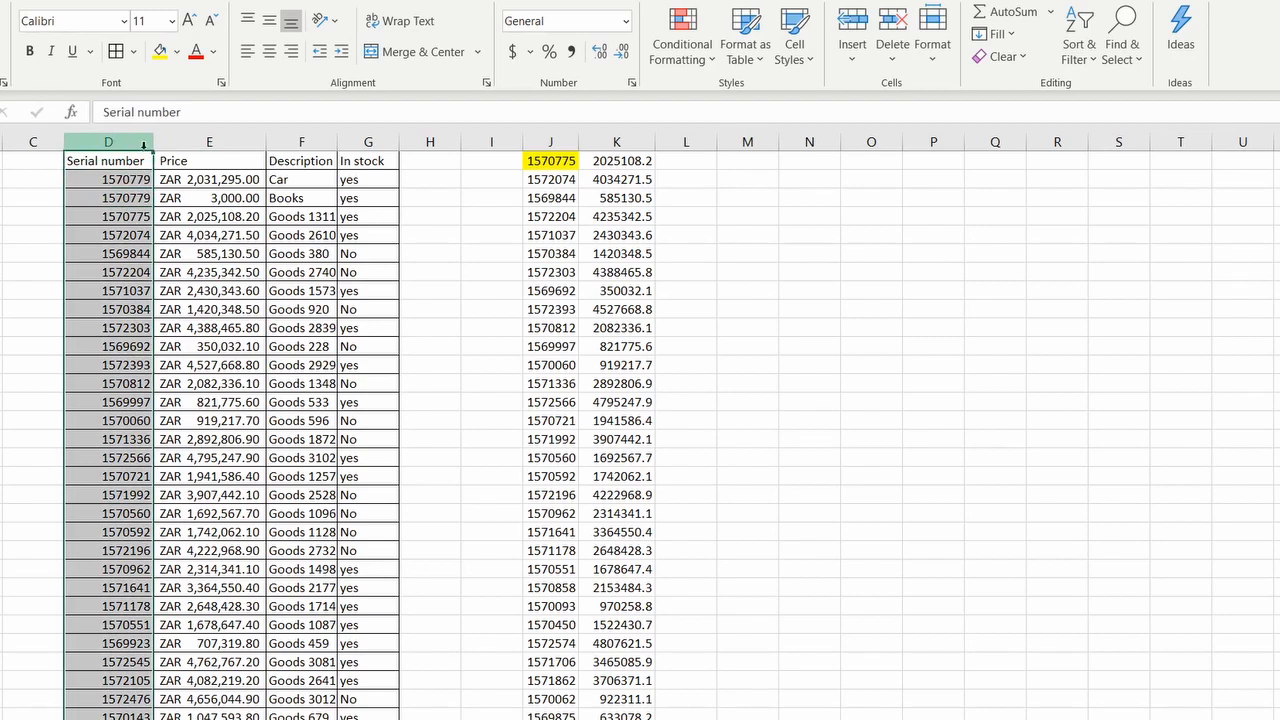
pyautogui.click(682, 45)
pyautogui.moveTo(747, 101)
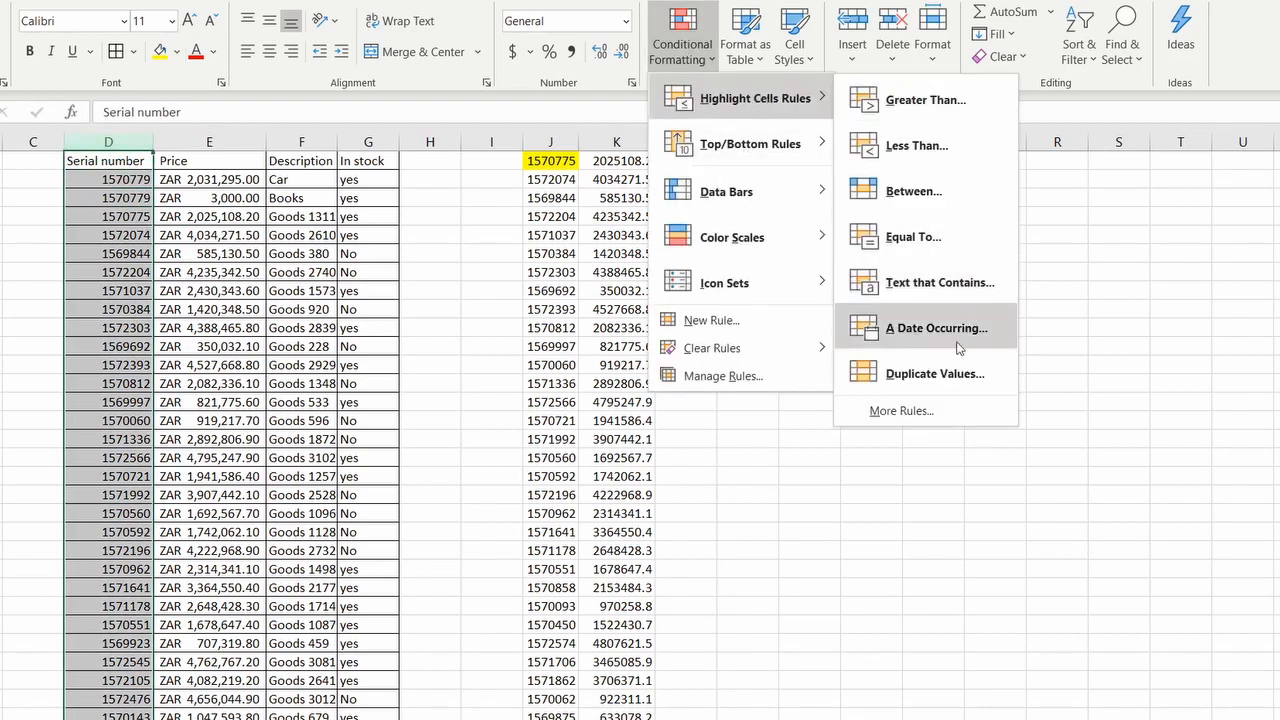
pyautogui.click(935, 373)
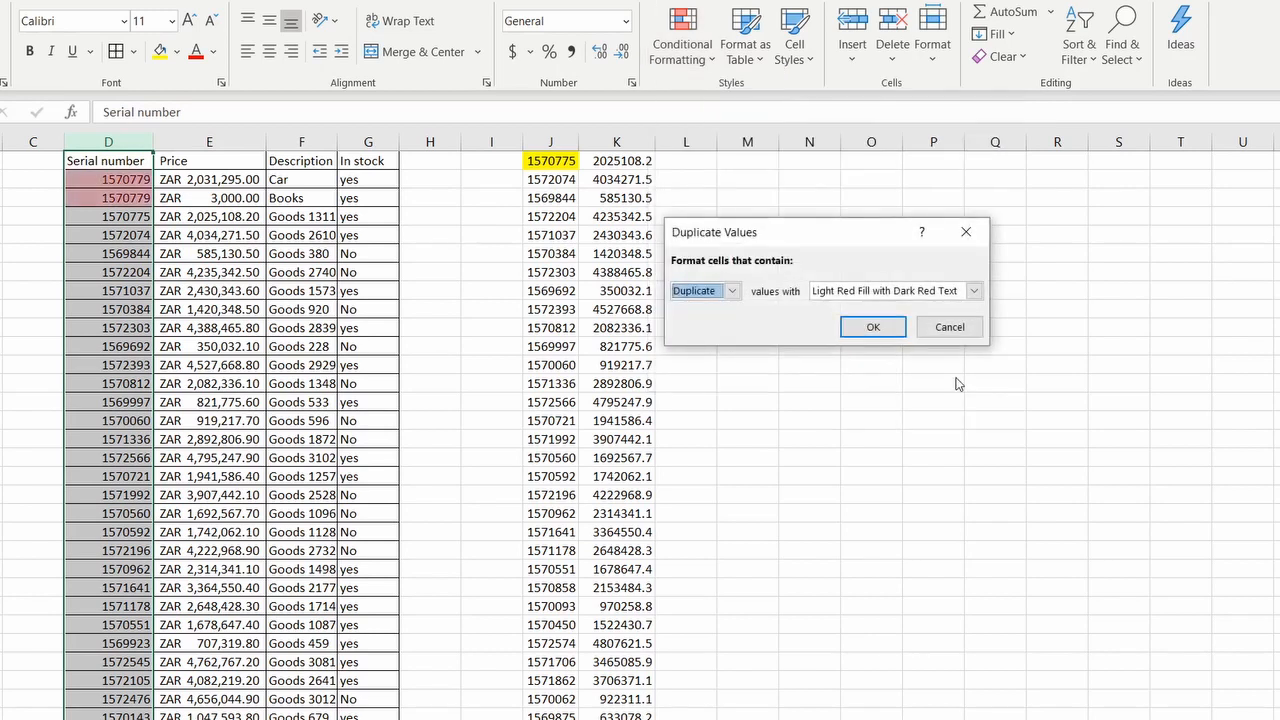
pyautogui.click(878, 330)
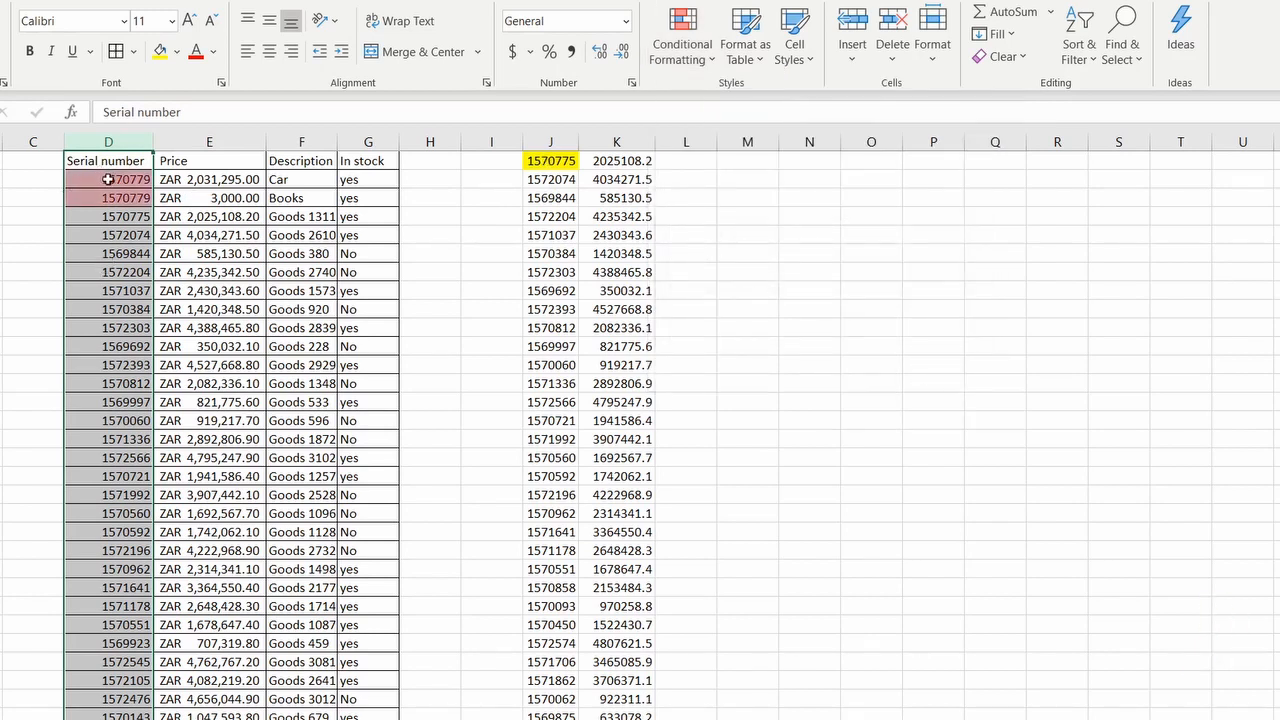
# - Change the description in F3 to Book
pyautogui.click(104, 196)
pyautogui.click(282, 197)
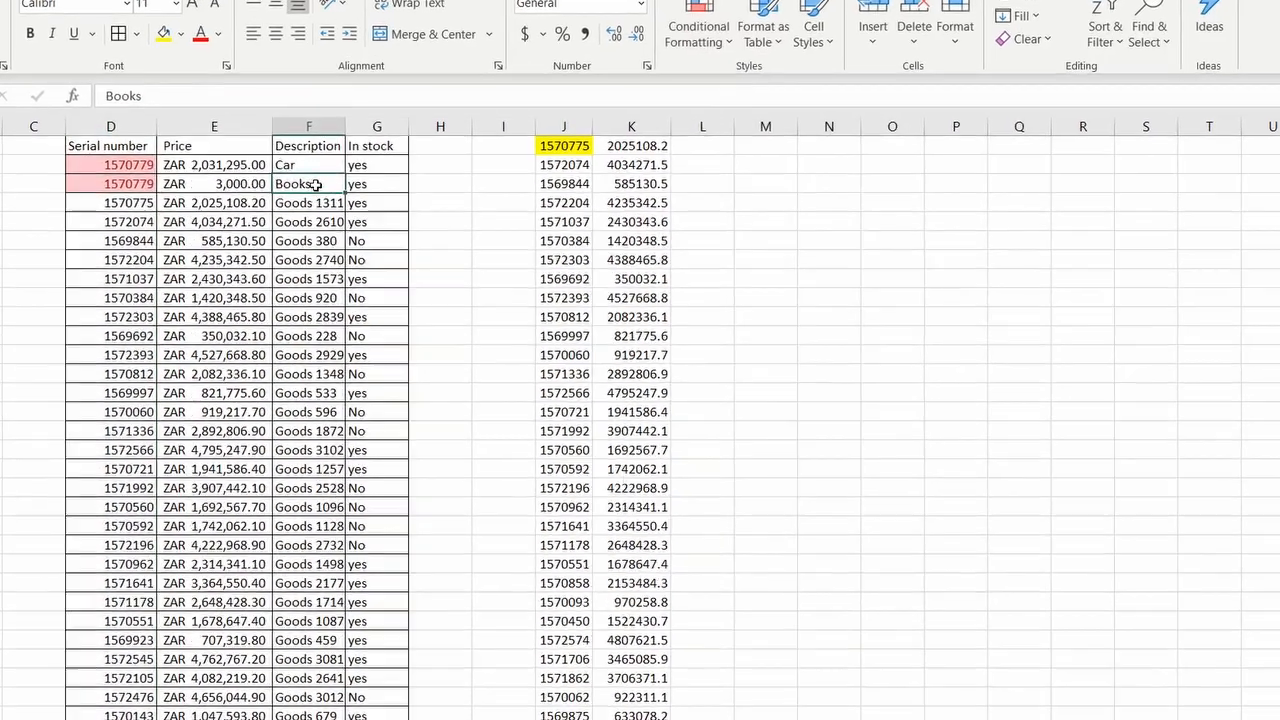
pyautogui.doubleClick(315, 185)
pyautogui.press('BackSpace')
pyautogui.press('Return')
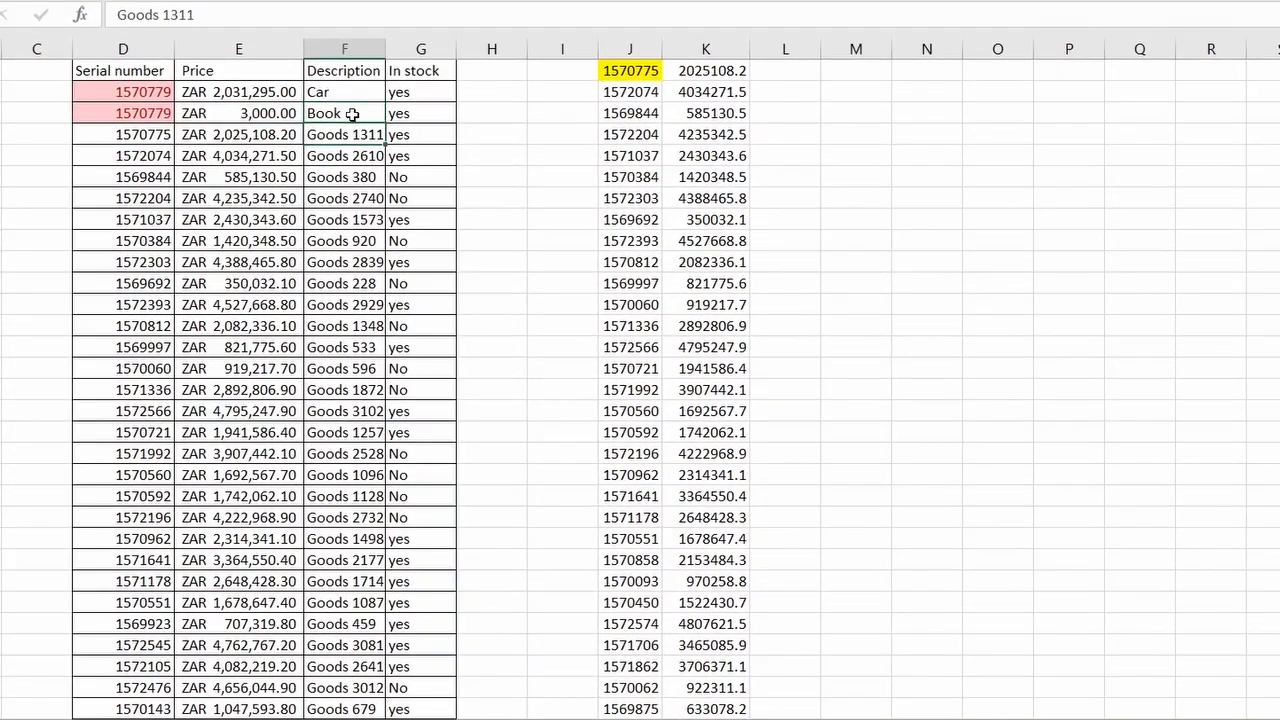
# - Copy the Book row's serial number from D3 and replace the serial number in J16 with it, making it 1570779
pyautogui.click(286, 113)
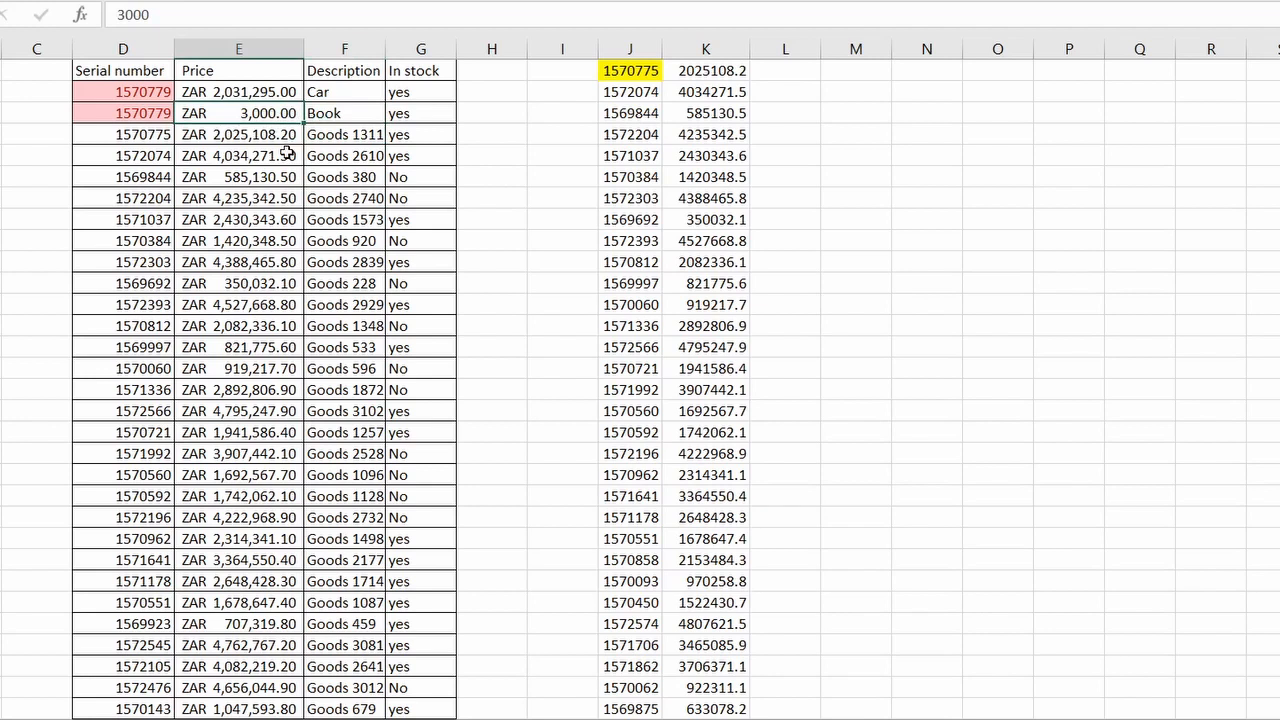
pyautogui.click(140, 116)
pyautogui.rightClick(140, 118)
pyautogui.click(190, 164)
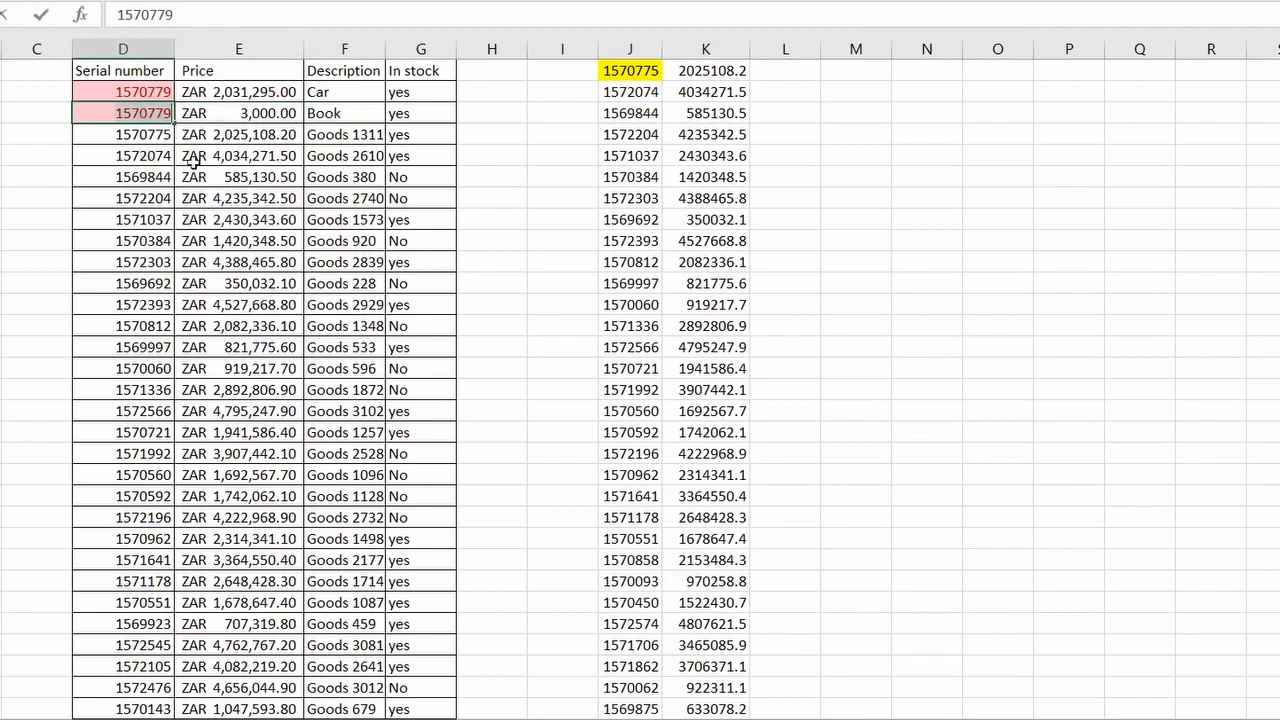
pyautogui.scroll(-5, 633, 585)
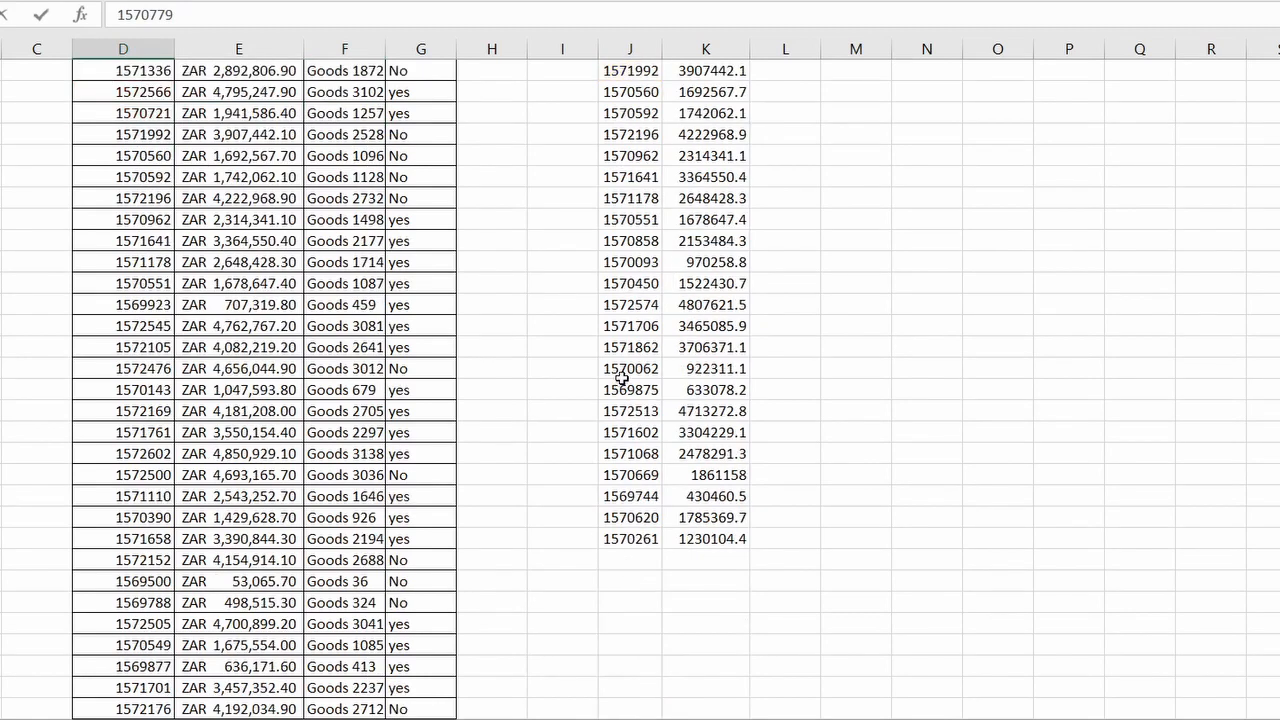
pyautogui.scroll(5, 622, 375)
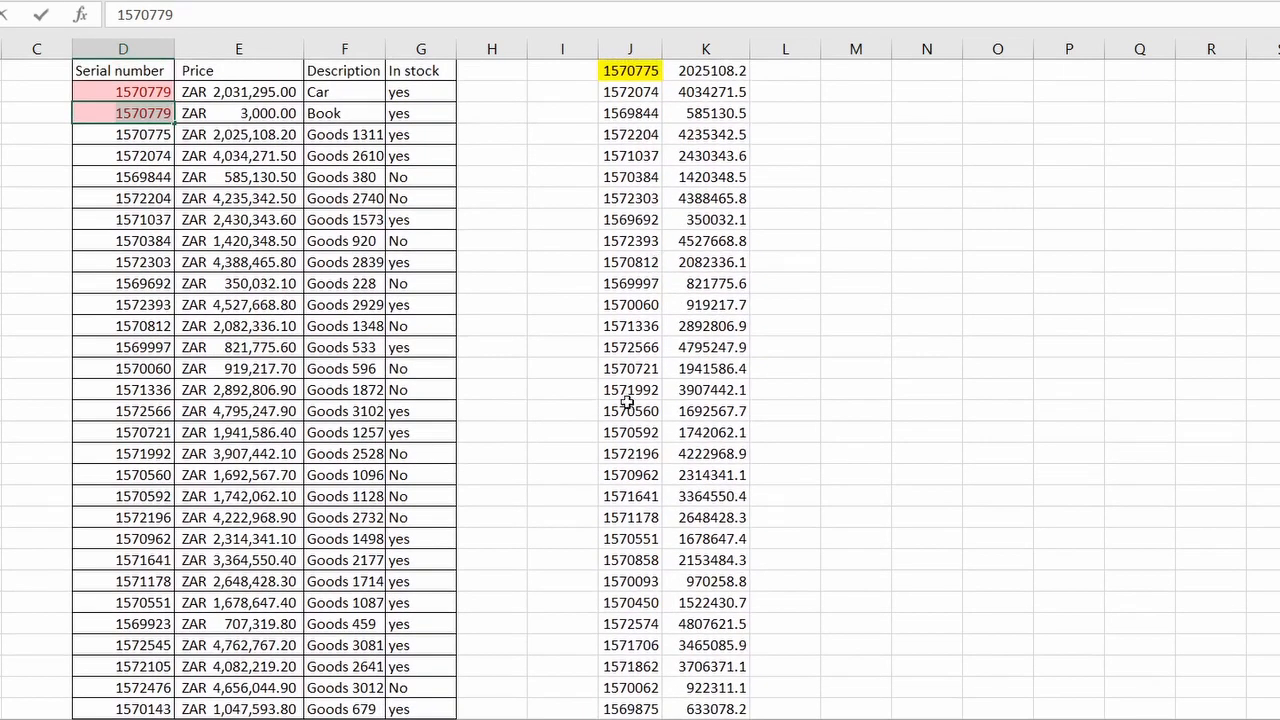
pyautogui.click(628, 390)
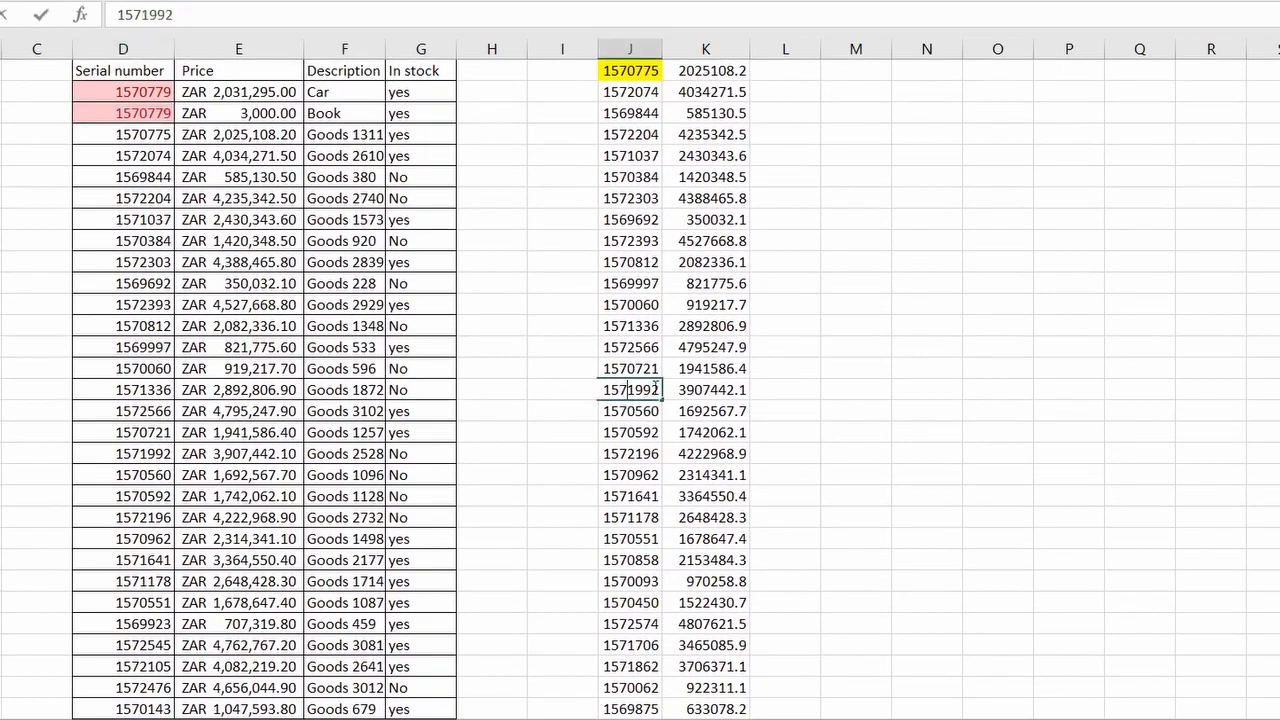
pyautogui.moveTo(222, 18); pyautogui.dragTo(44, 18)
pyautogui.hotkey('ctrl', 'v')
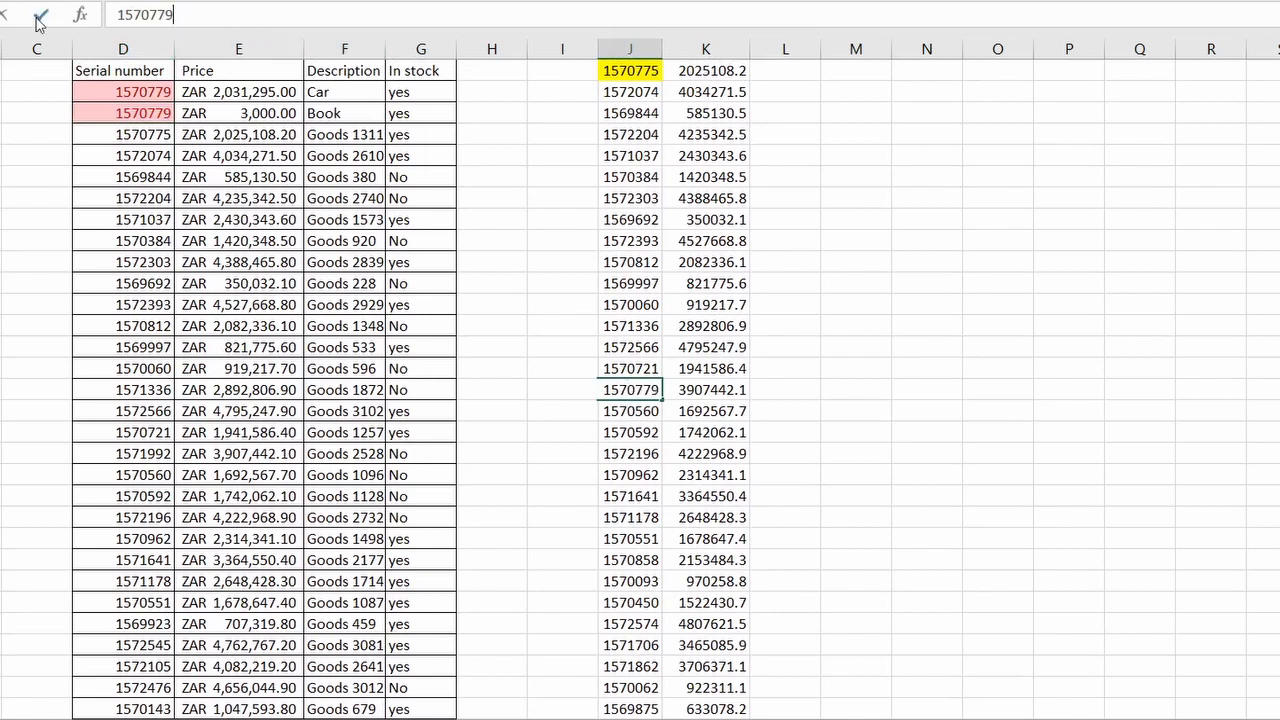
pyautogui.press('Return')
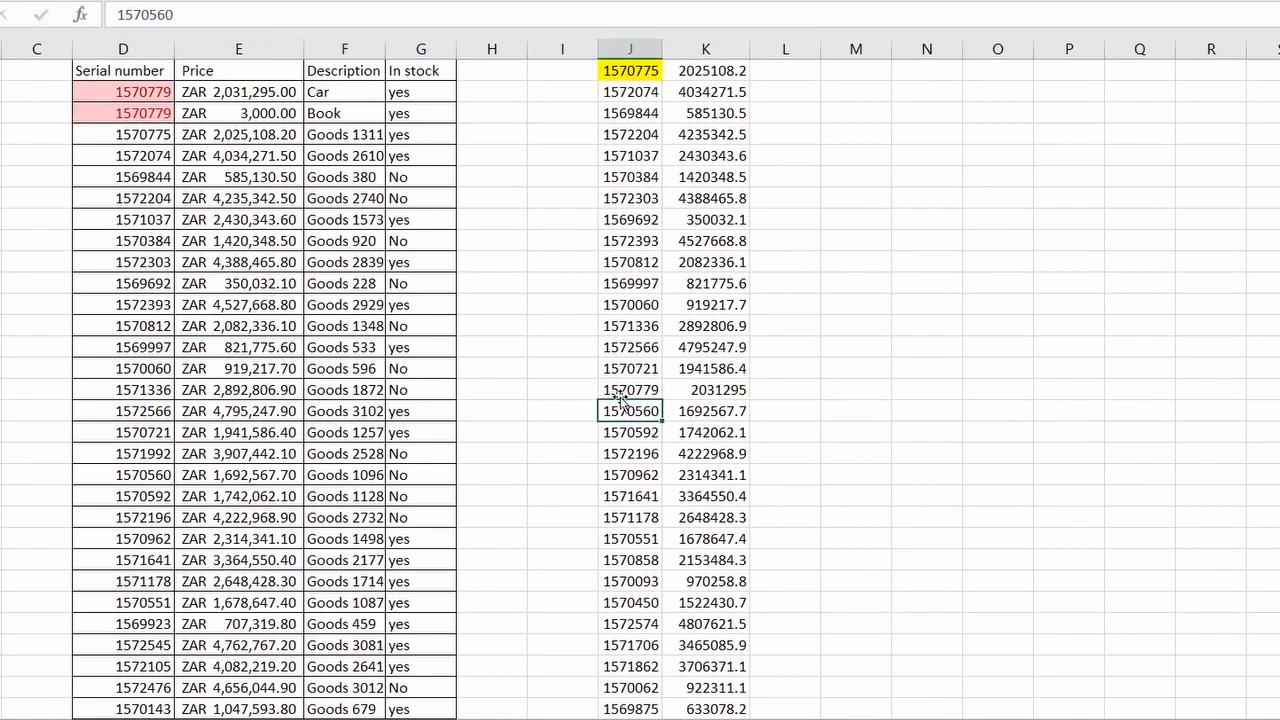
# - Highlight the serial number and its looked-up price in J16:K16 with yellow fill
pyautogui.moveTo(663, 410); pyautogui.dragTo(705, 390)
pyautogui.click(726, 363)
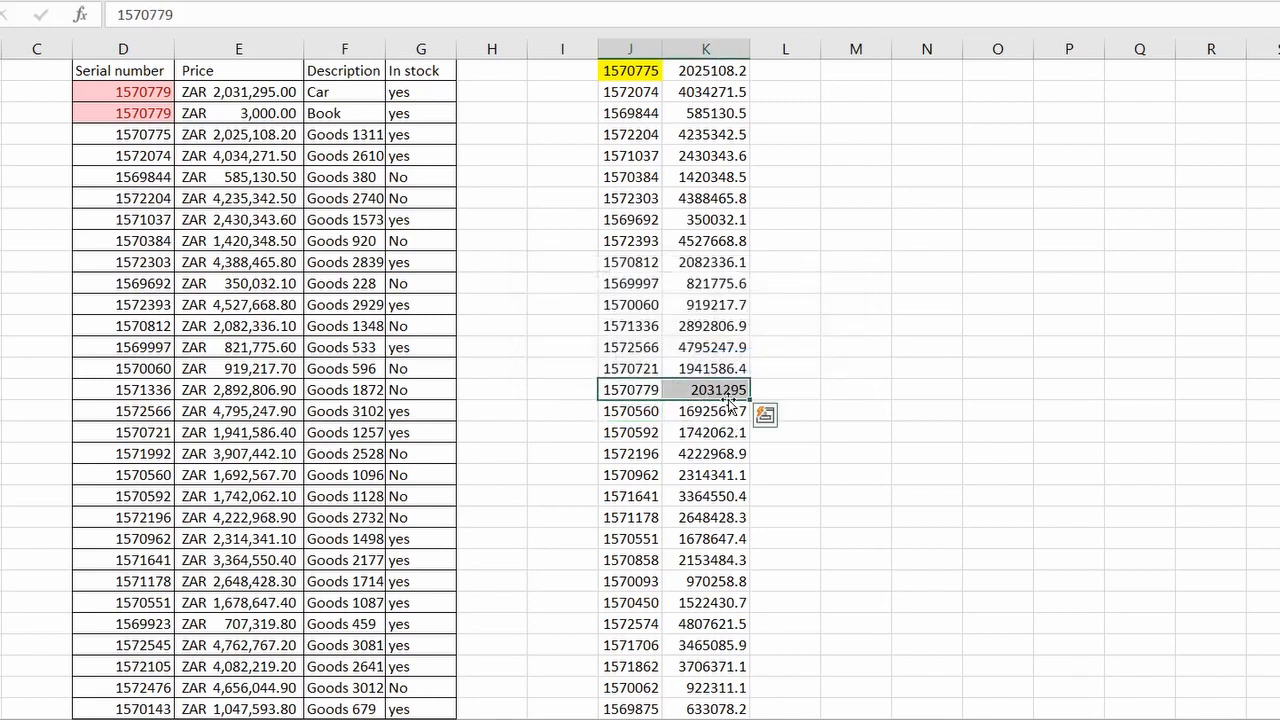
pyautogui.click(118, 0)
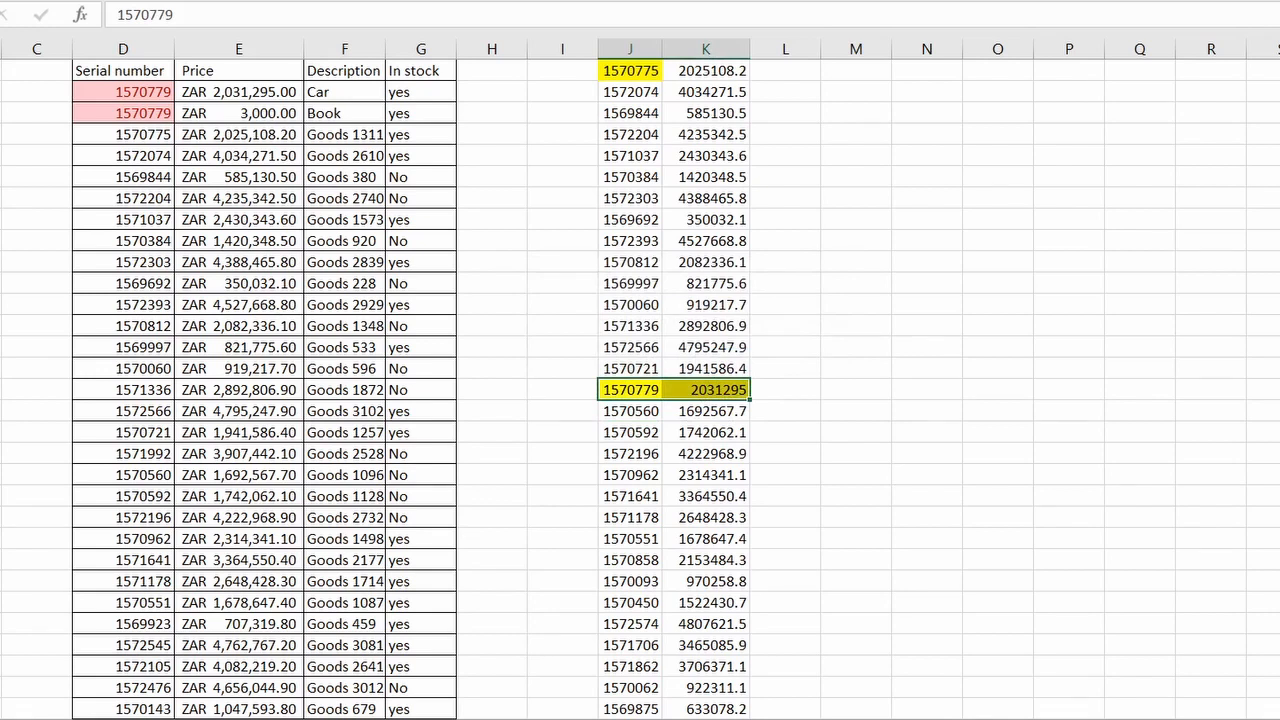
pyautogui.click(350, 94)
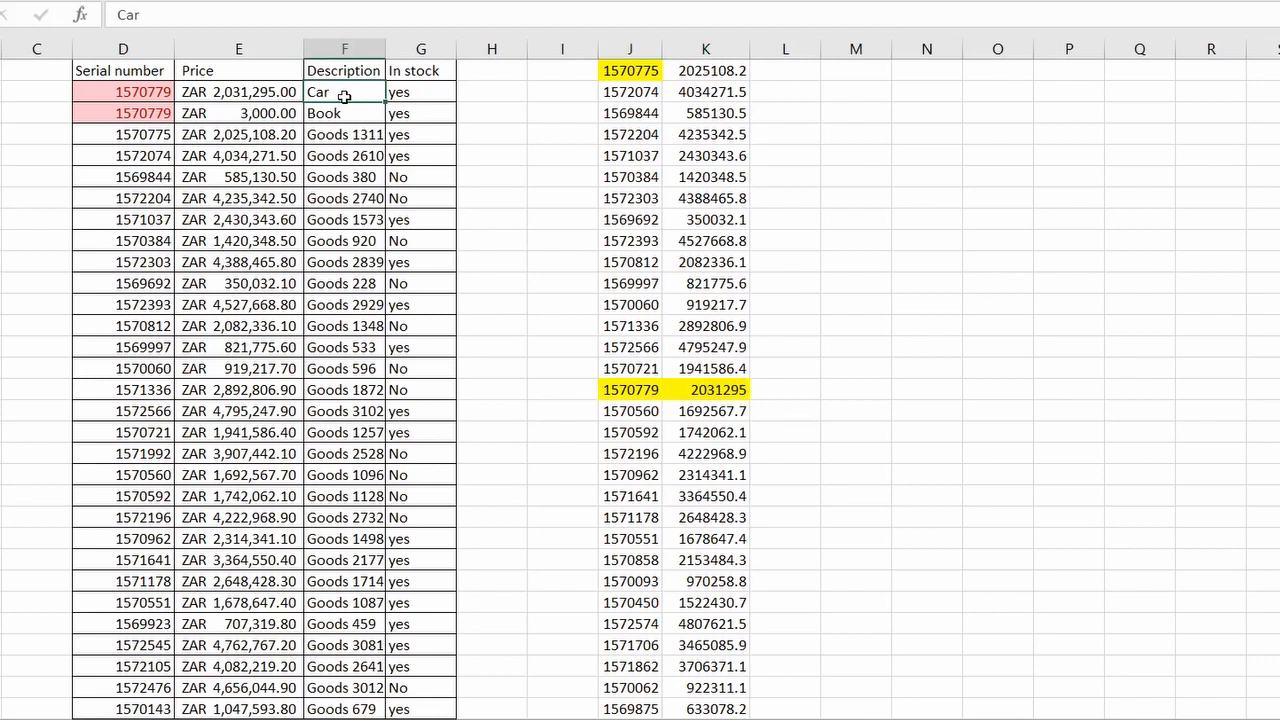
# - Copy the serial number 1569692 from D11 over the one in D12 to create another duplicate in the Serial number column
pyautogui.click(135, 48)
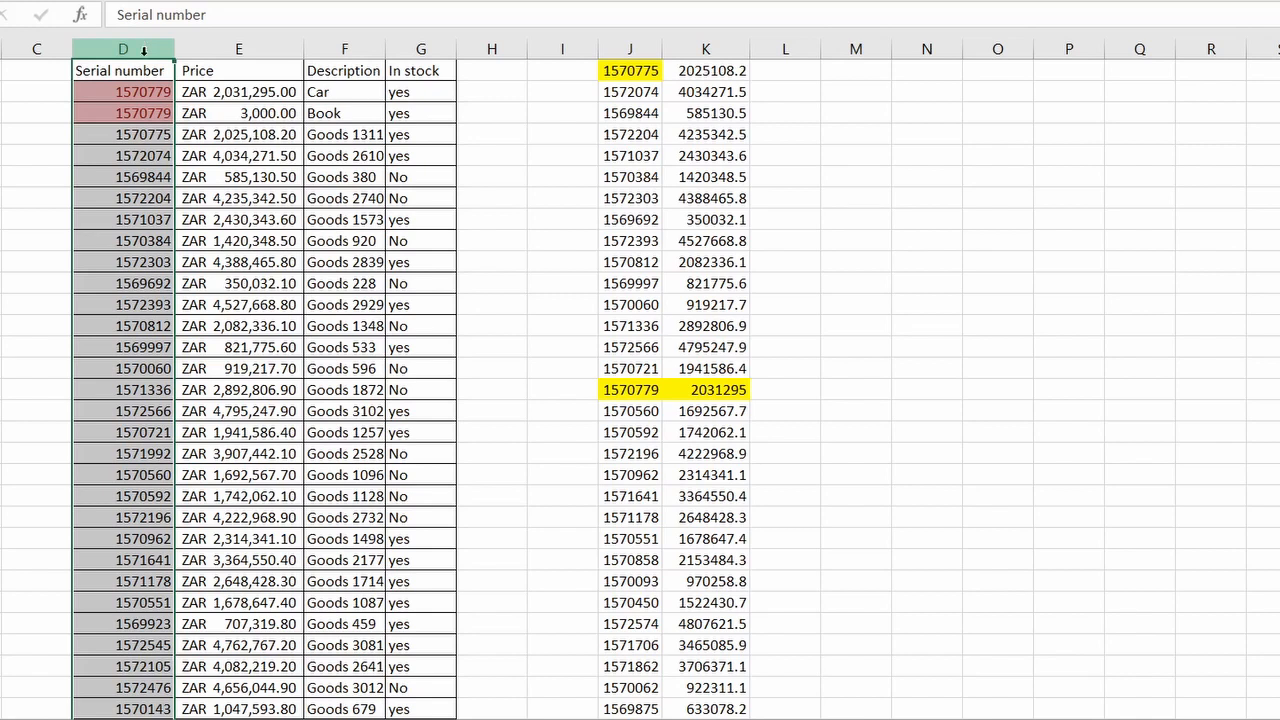
pyautogui.click(151, 284)
pyautogui.rightClick(151, 284)
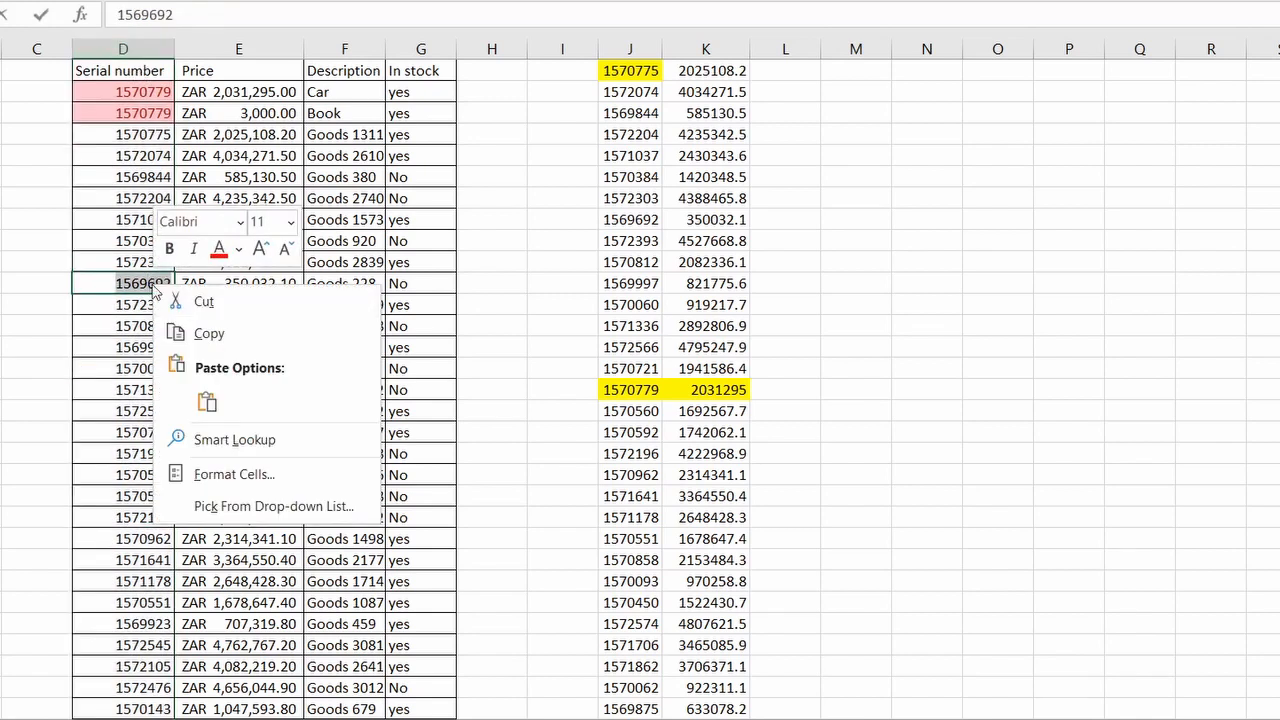
pyautogui.click(240, 333)
pyautogui.click(151, 305)
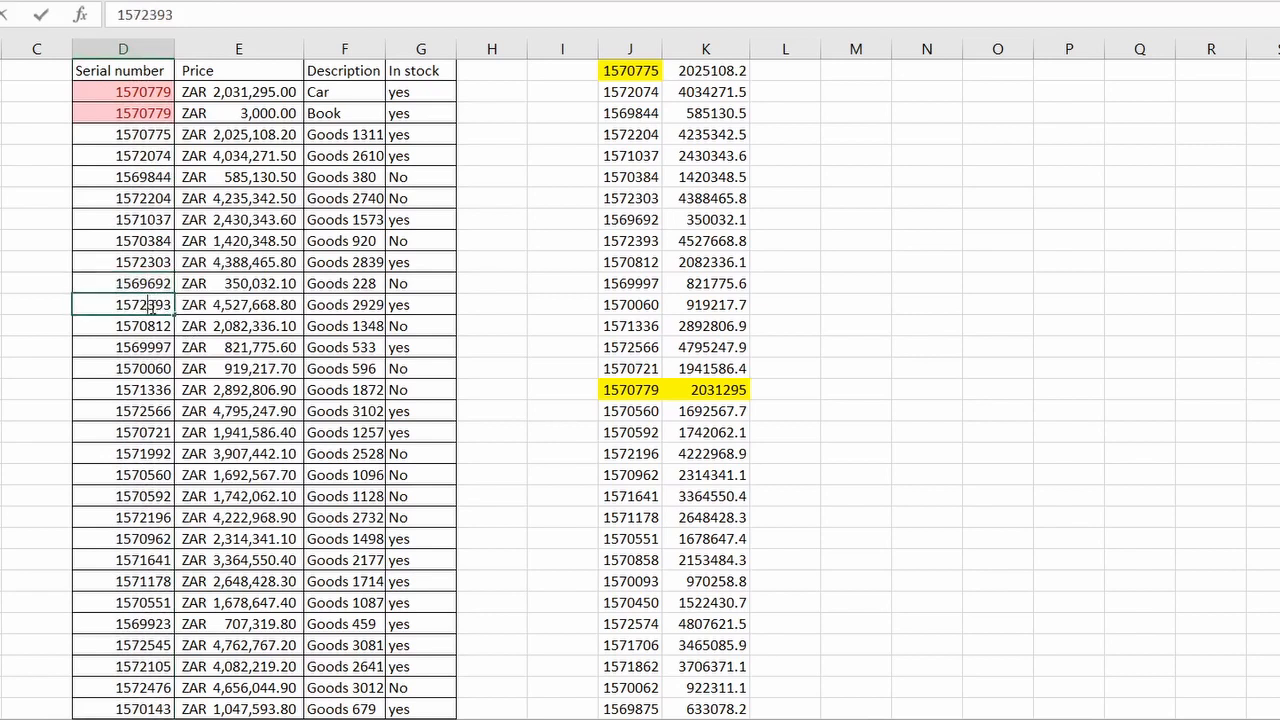
pyautogui.doubleClick(152, 307)
pyautogui.hotkey('ctrl', 'v')
pyautogui.press('Return')
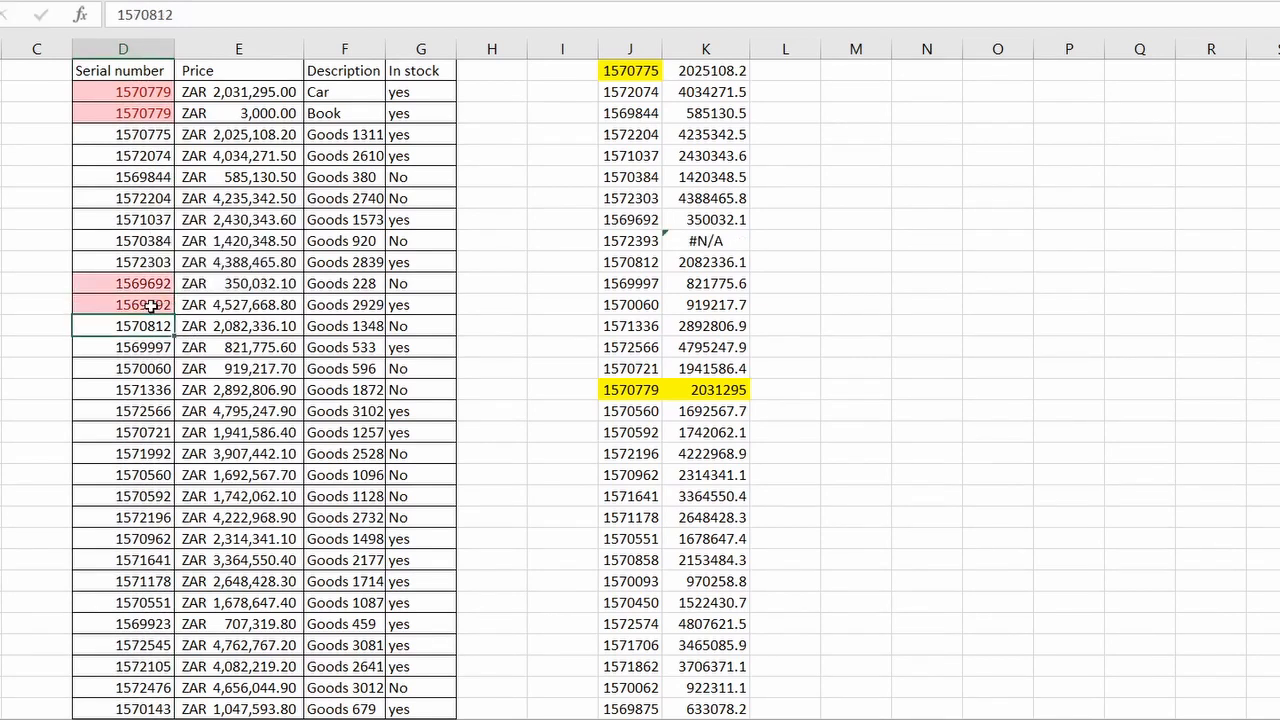
# - Replace the serial number in J11 with the duplicated 1569692 copied from D11
pyautogui.doubleClick(149, 284)
pyautogui.doubleClick(149, 284)
pyautogui.rightClick(149, 284)
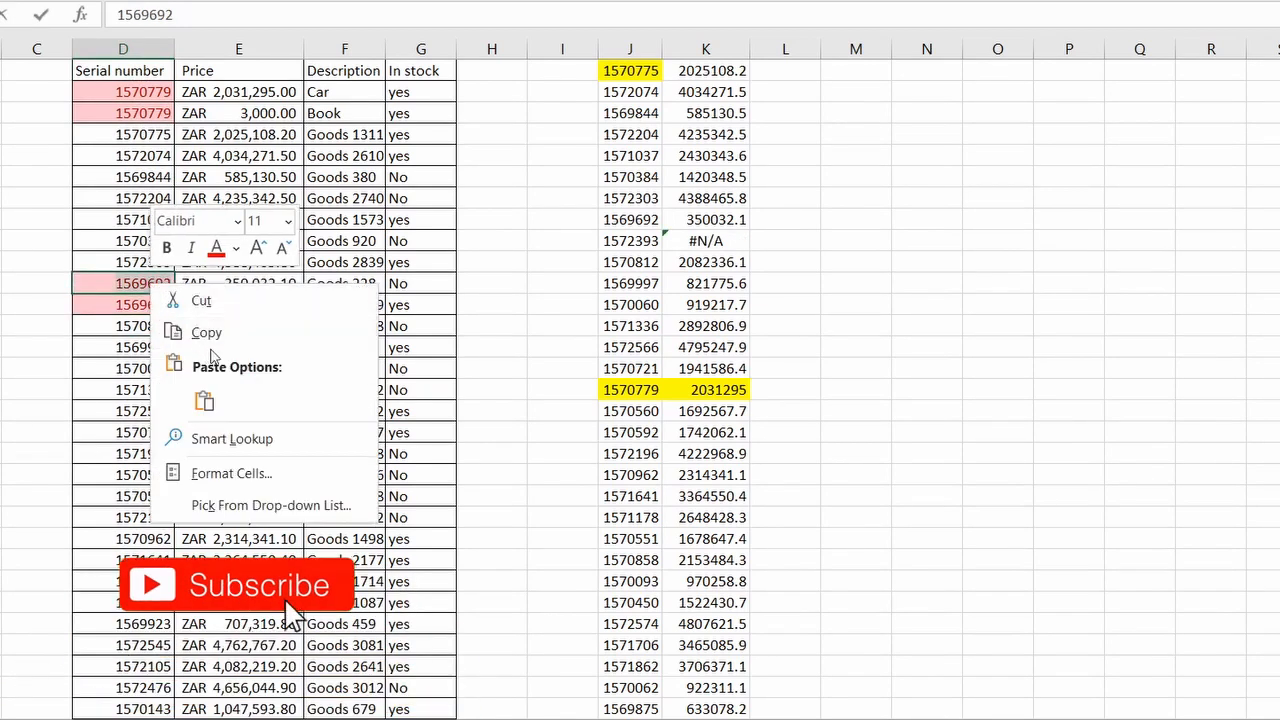
pyautogui.click(209, 337)
pyautogui.click(631, 283)
pyautogui.doubleClick(631, 283)
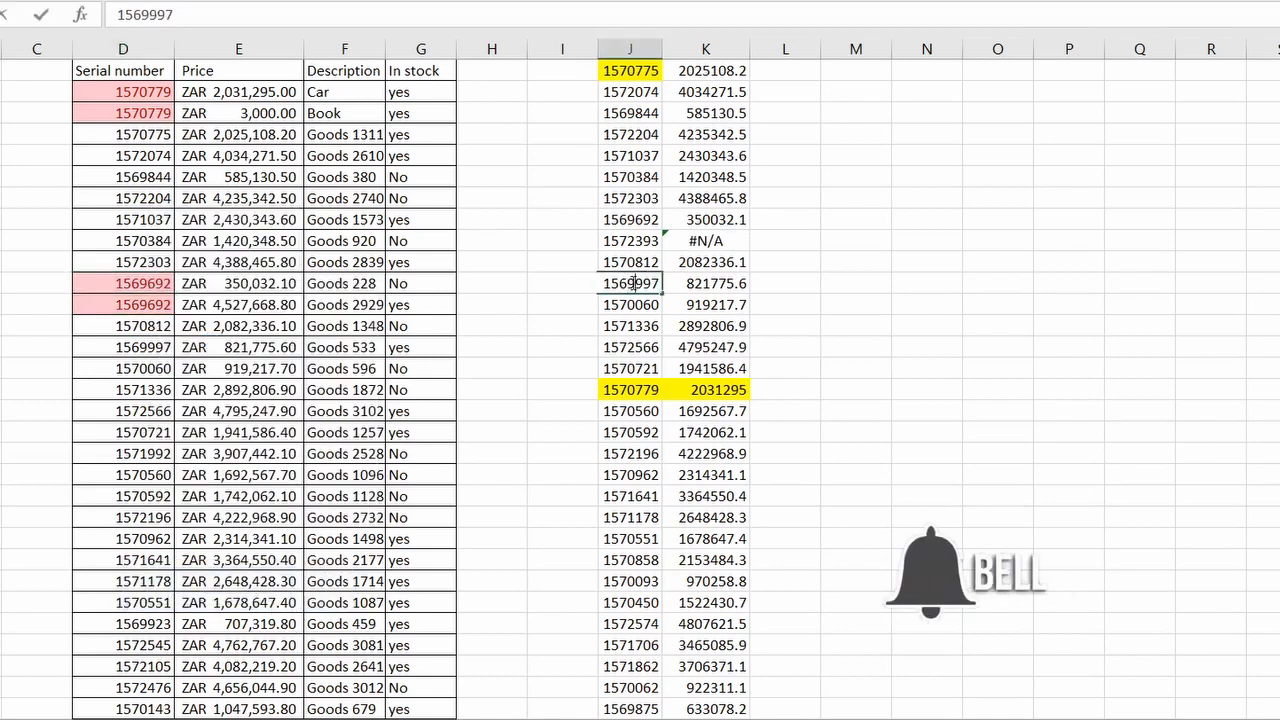
pyautogui.hotkey('ctrl', 'v')
pyautogui.press('Return')
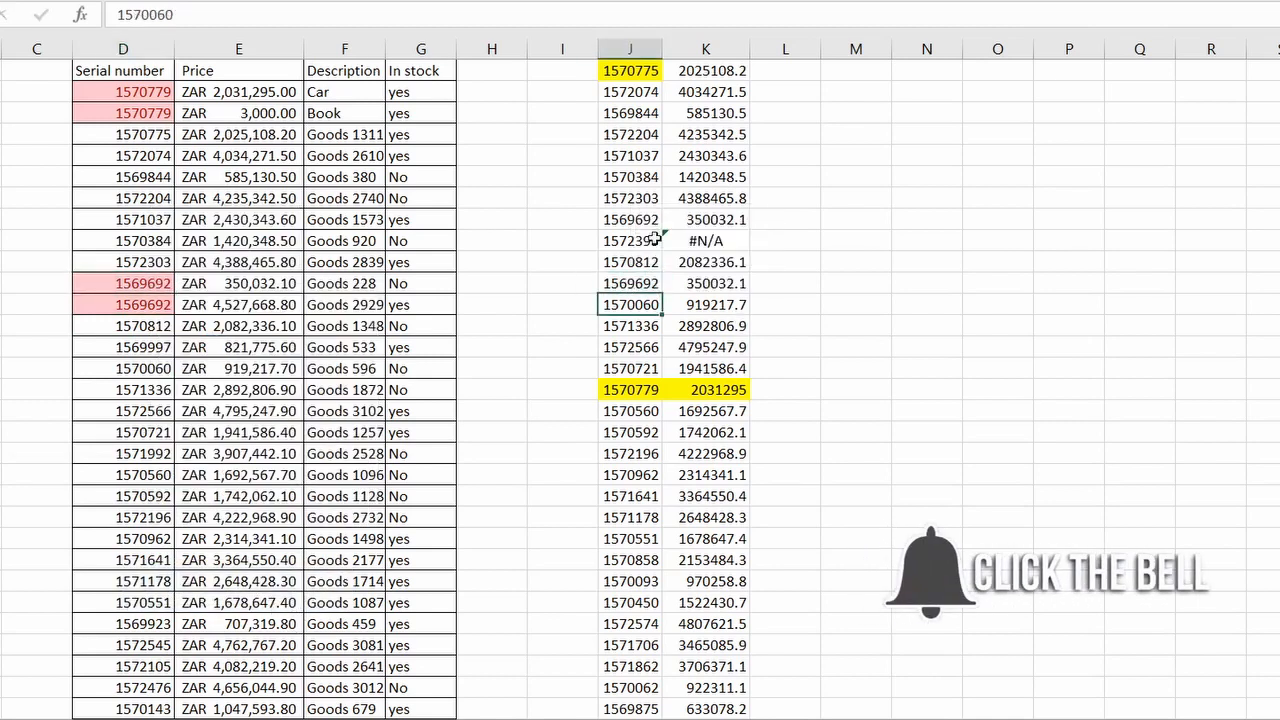
# - Inspect the serial number in J9 and the VLOOKUP formula in K9, leaving both unedited
pyautogui.click(618, 240)
pyautogui.click(697, 245)
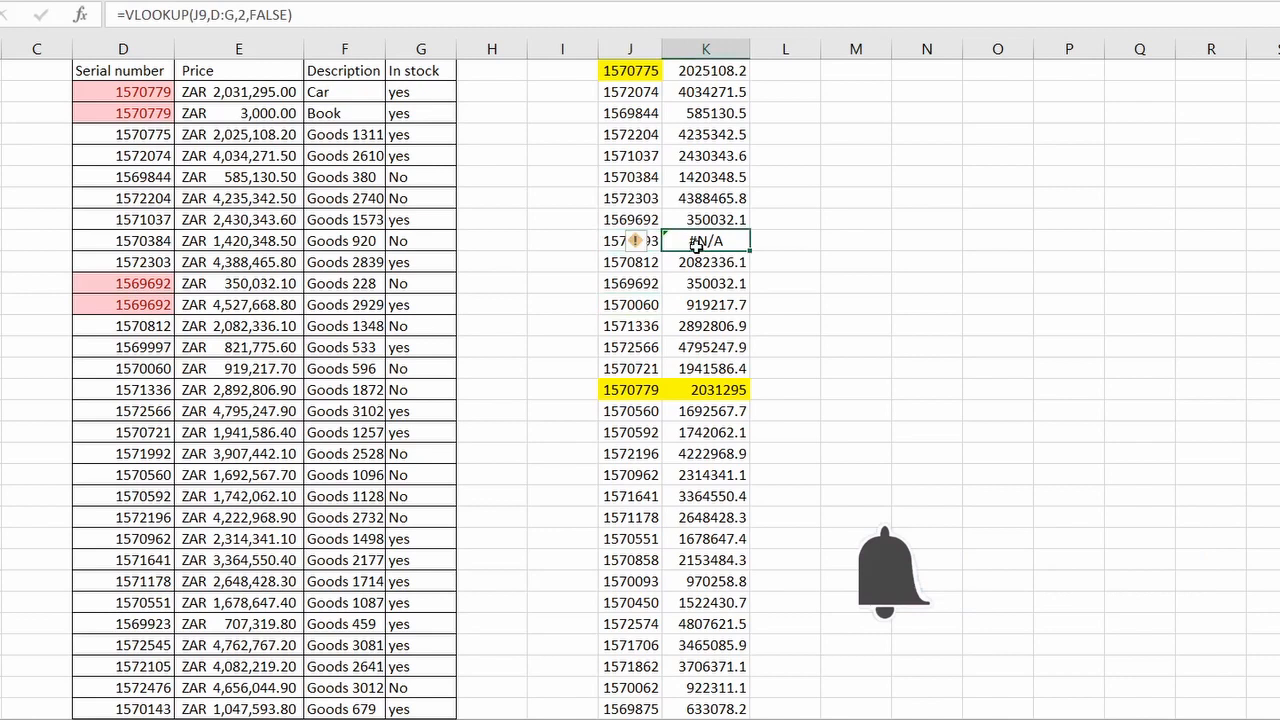
pyautogui.click(615, 240)
pyautogui.click(715, 243)
pyautogui.click(620, 243)
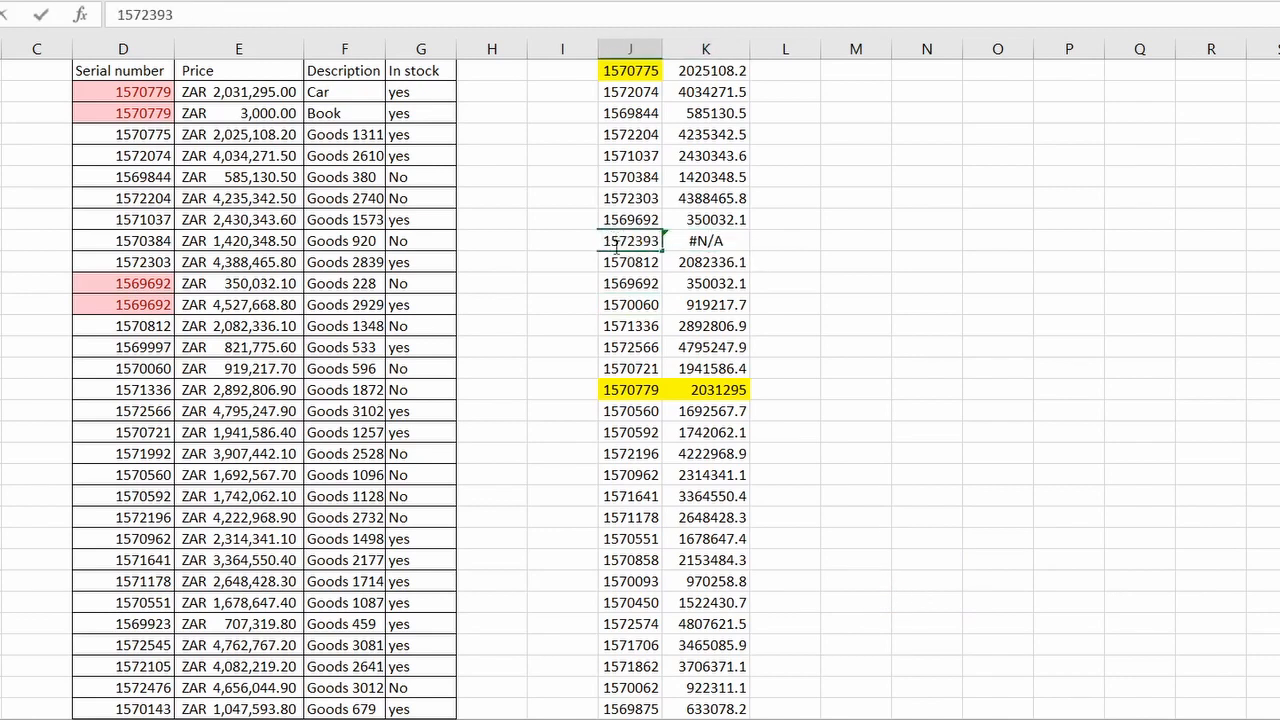
pyautogui.press('Return')
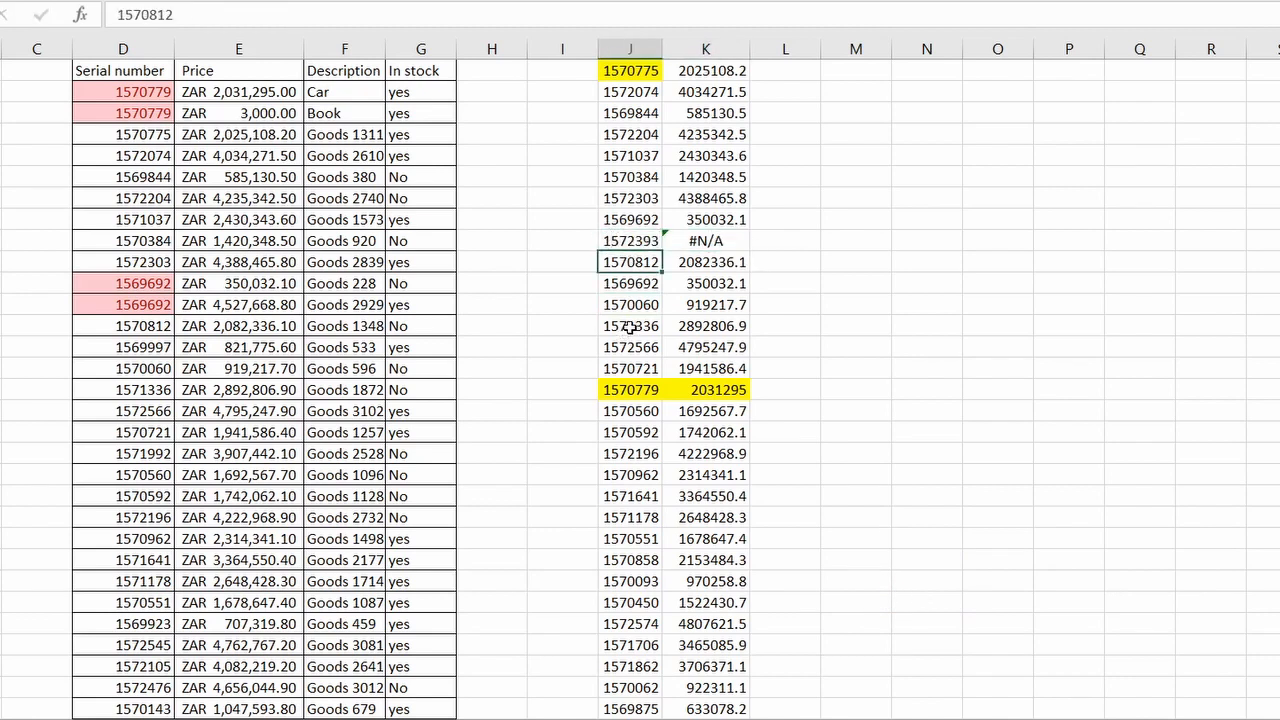
pyautogui.click(705, 240)
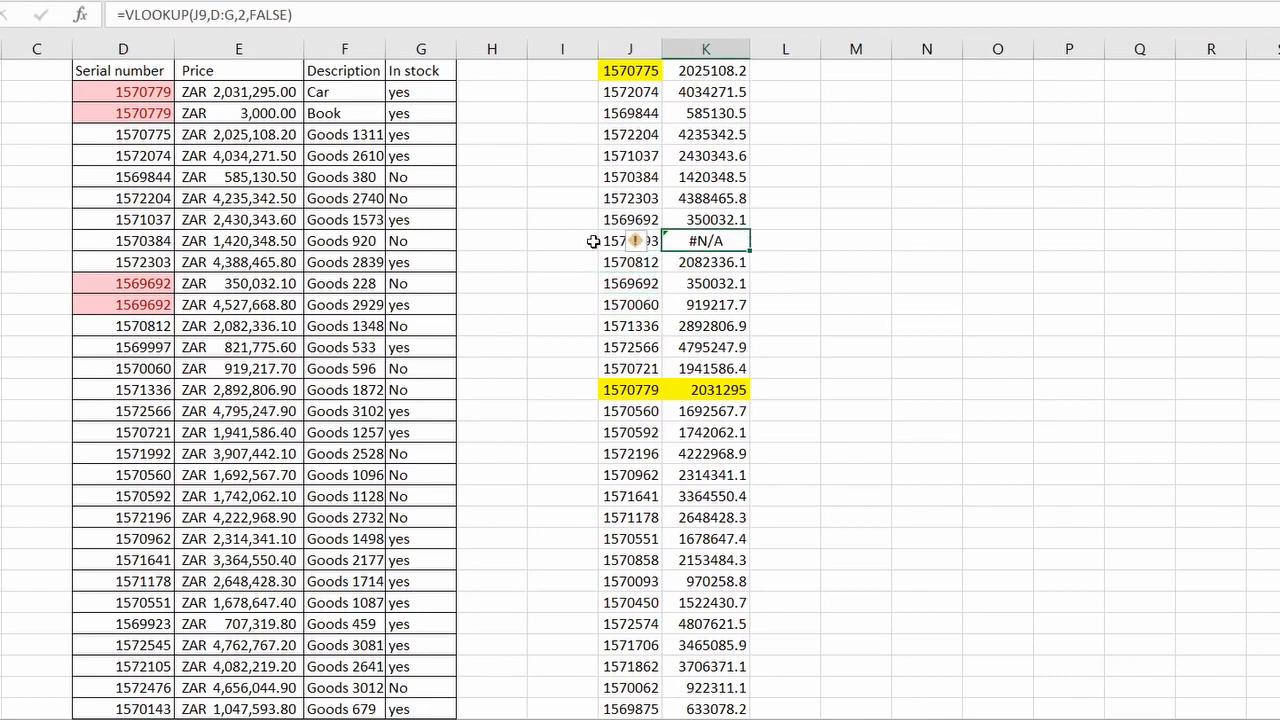
pyautogui.click(605, 240)
pyautogui.press('Right')
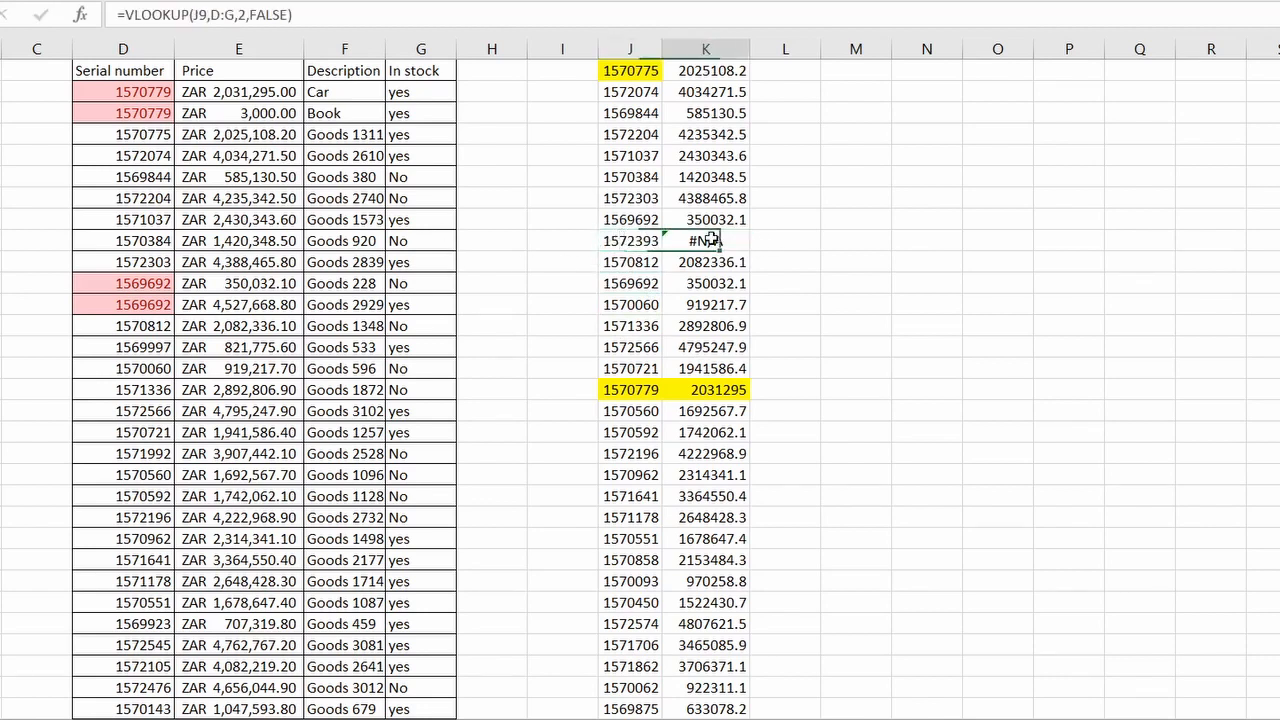
pyautogui.press('F2')
pyautogui.press('Return')
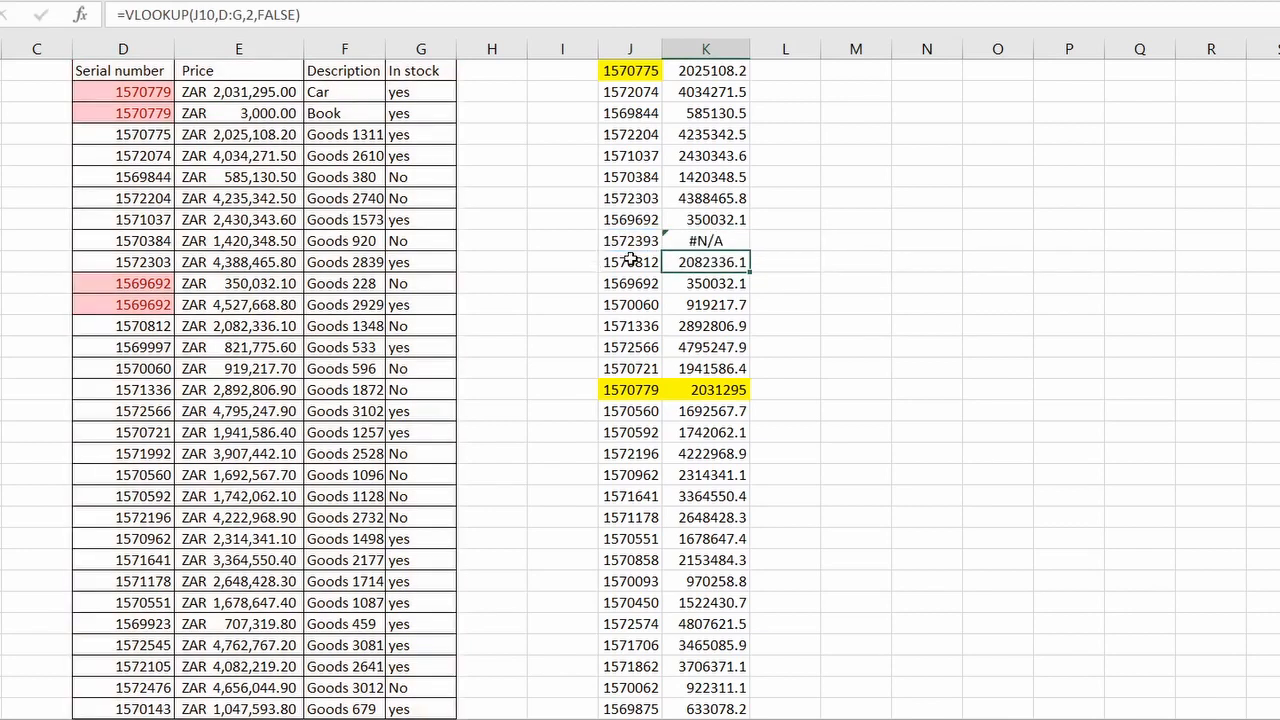
# - Compare the Car row's serial number and price in D2 and E2 with the lookup formula in K16
pyautogui.click(133, 68)
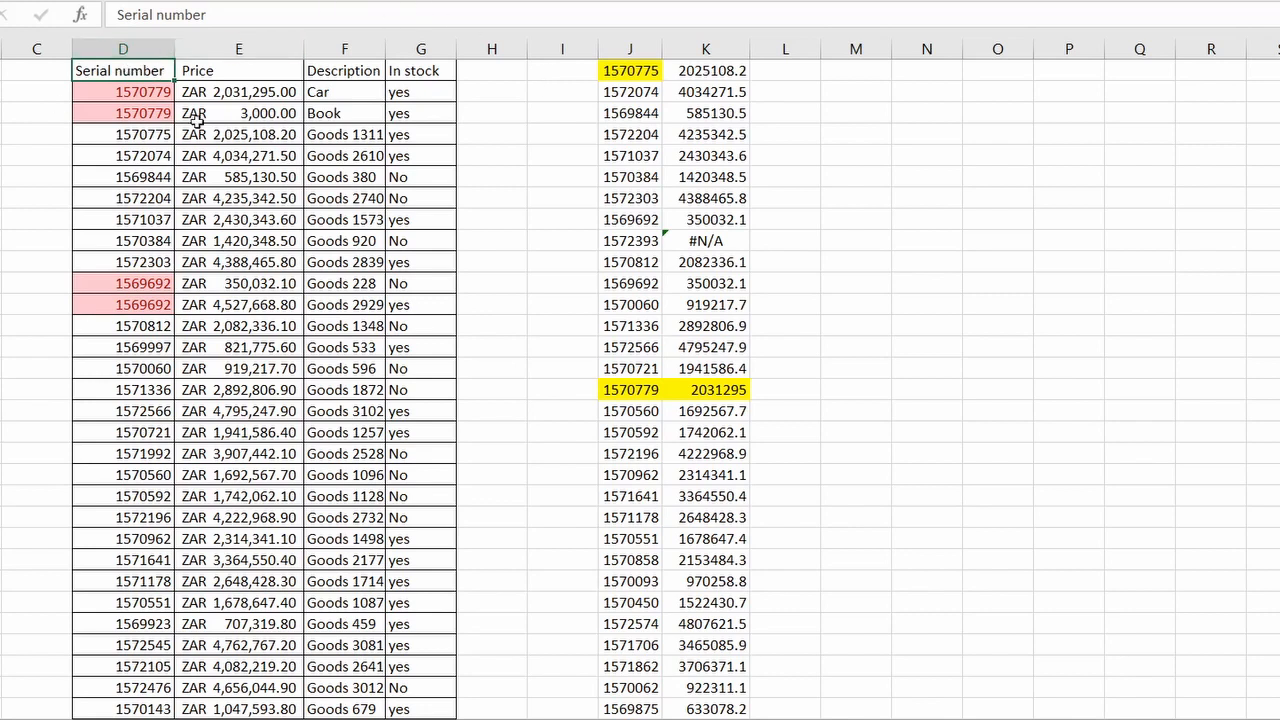
pyautogui.click(143, 92)
pyautogui.doubleClick(143, 92)
pyautogui.doubleClick(143, 92)
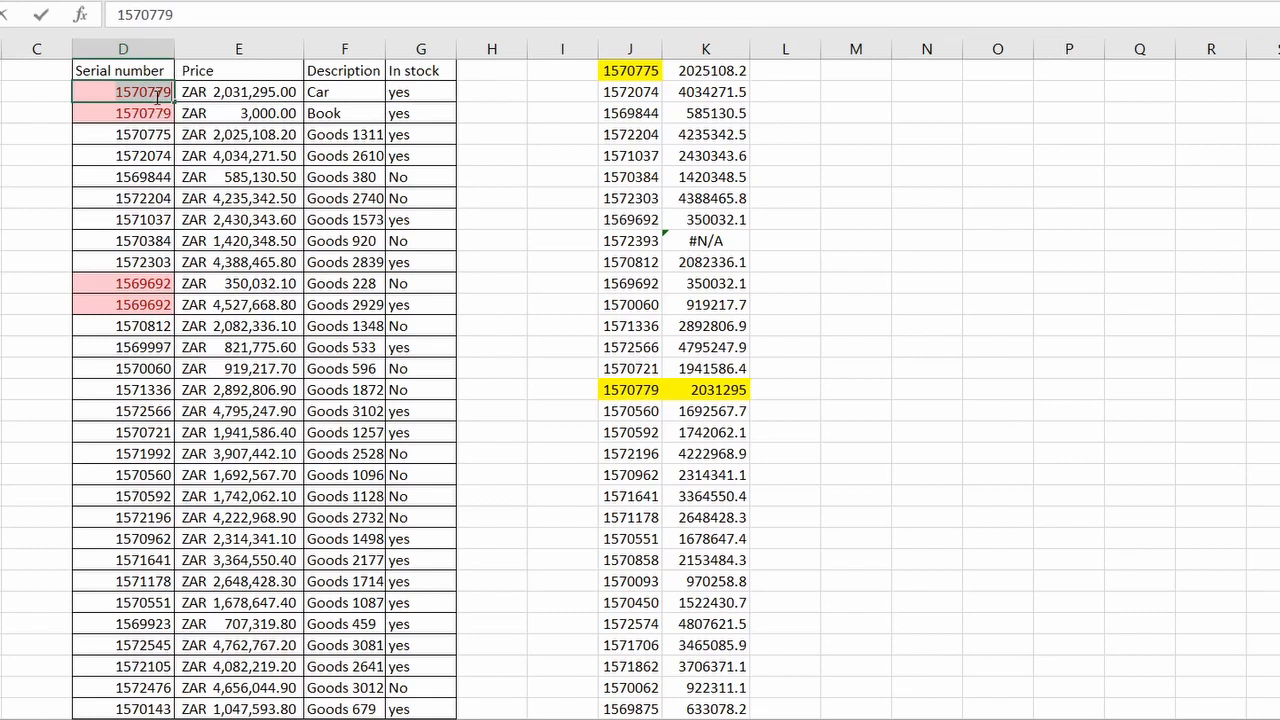
pyautogui.click(221, 92)
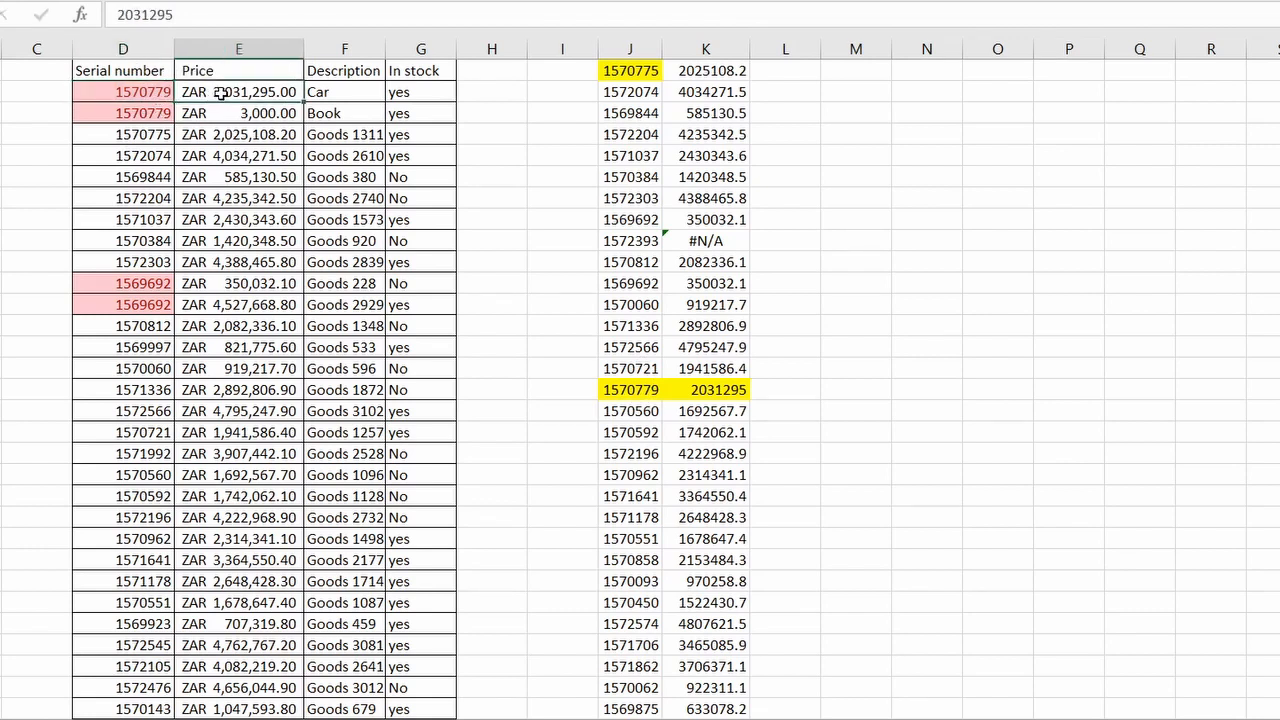
pyautogui.click(726, 388)
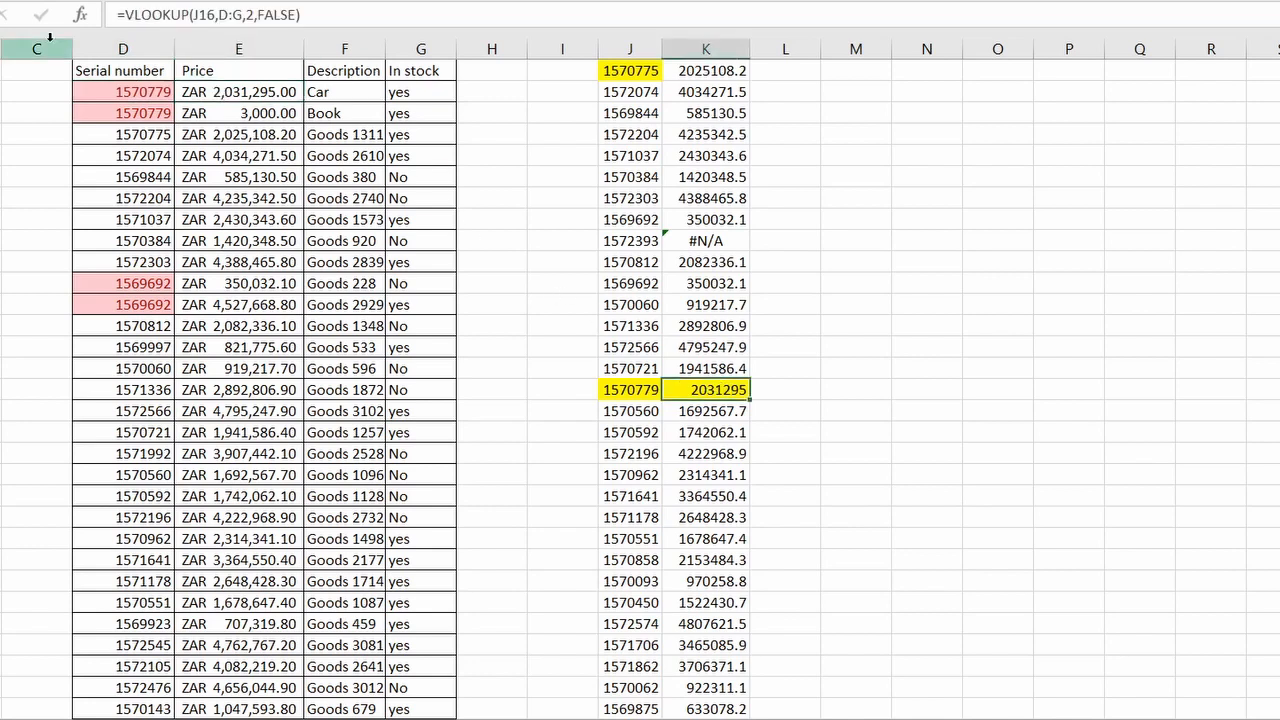
# - Trace the lookup down the Serial number column from D2 and check the first match against K16
pyautogui.click(133, 92)
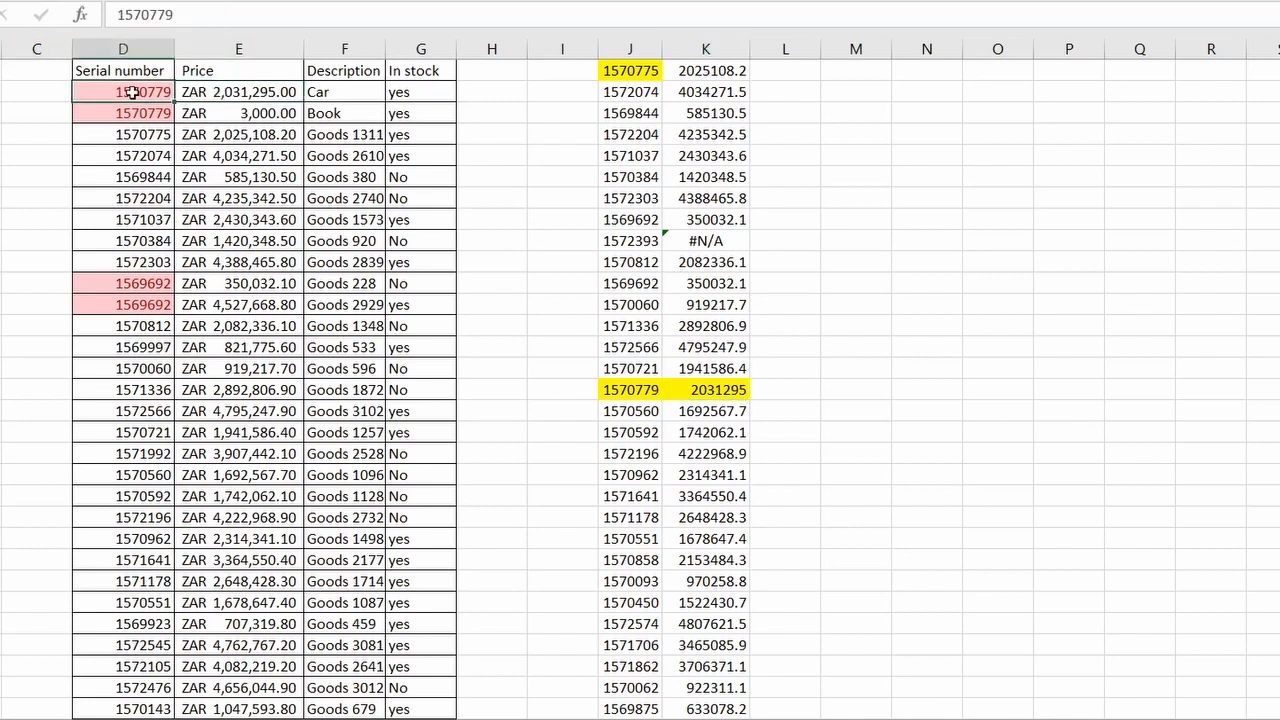
pyautogui.press('Up')
pyautogui.press('Down')
pyautogui.moveTo(133, 92); pyautogui.dragTo(166, 623)
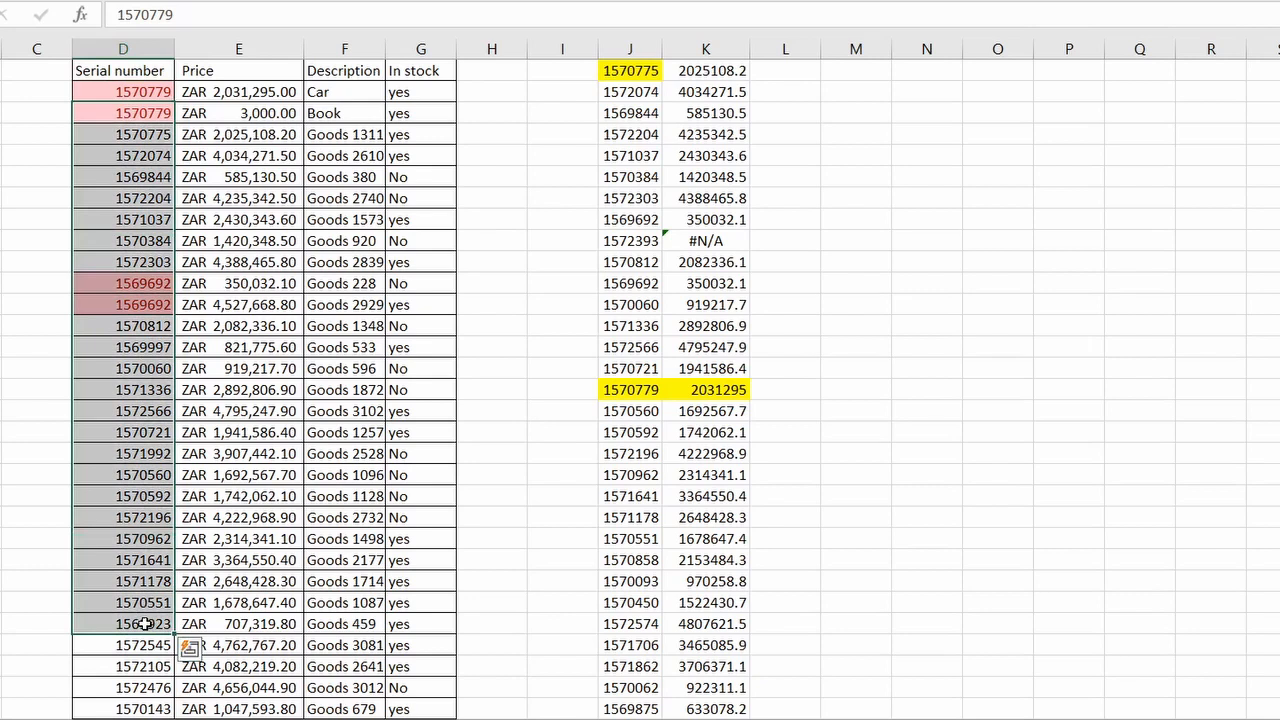
pyautogui.click(147, 92)
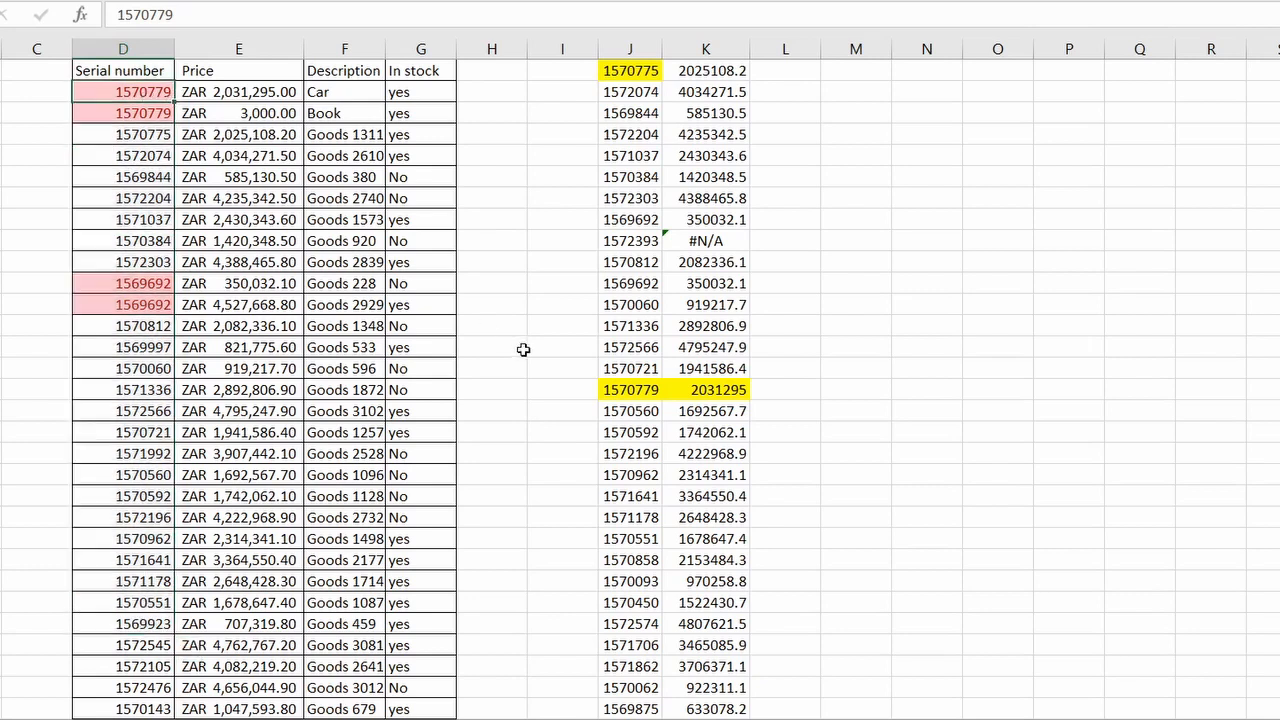
pyautogui.click(725, 393)
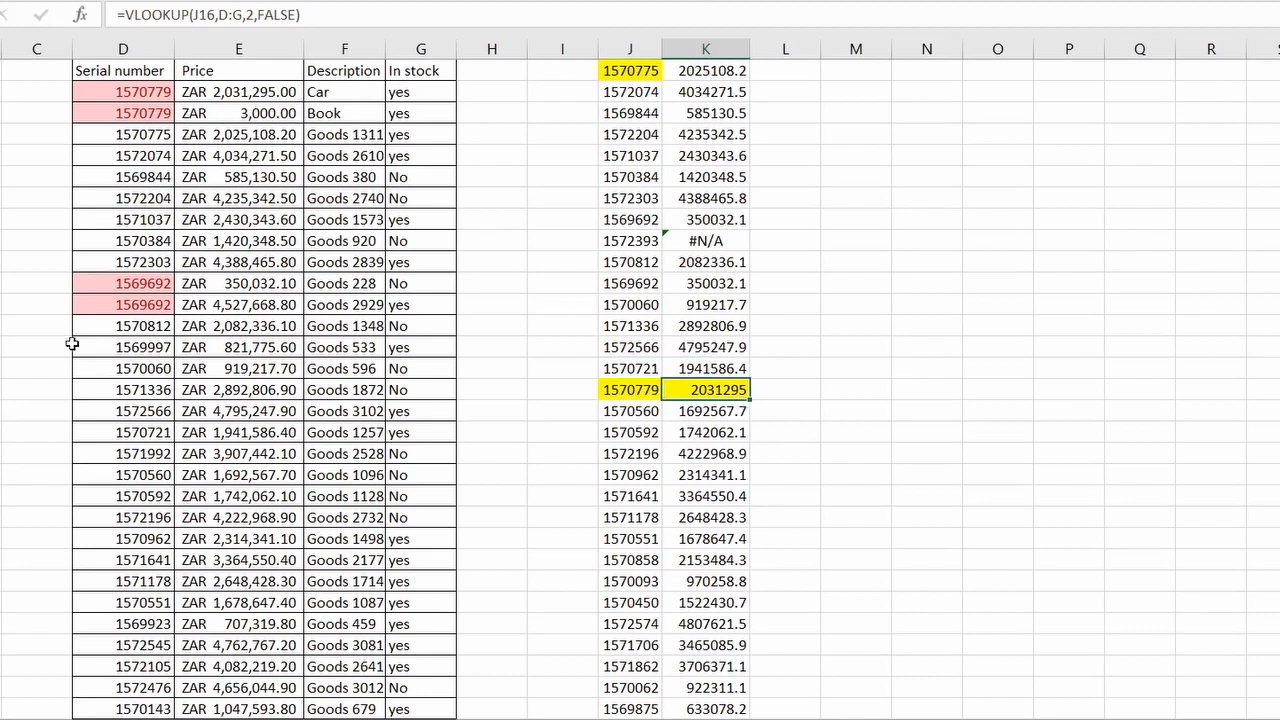
pyautogui.click(128, 93)
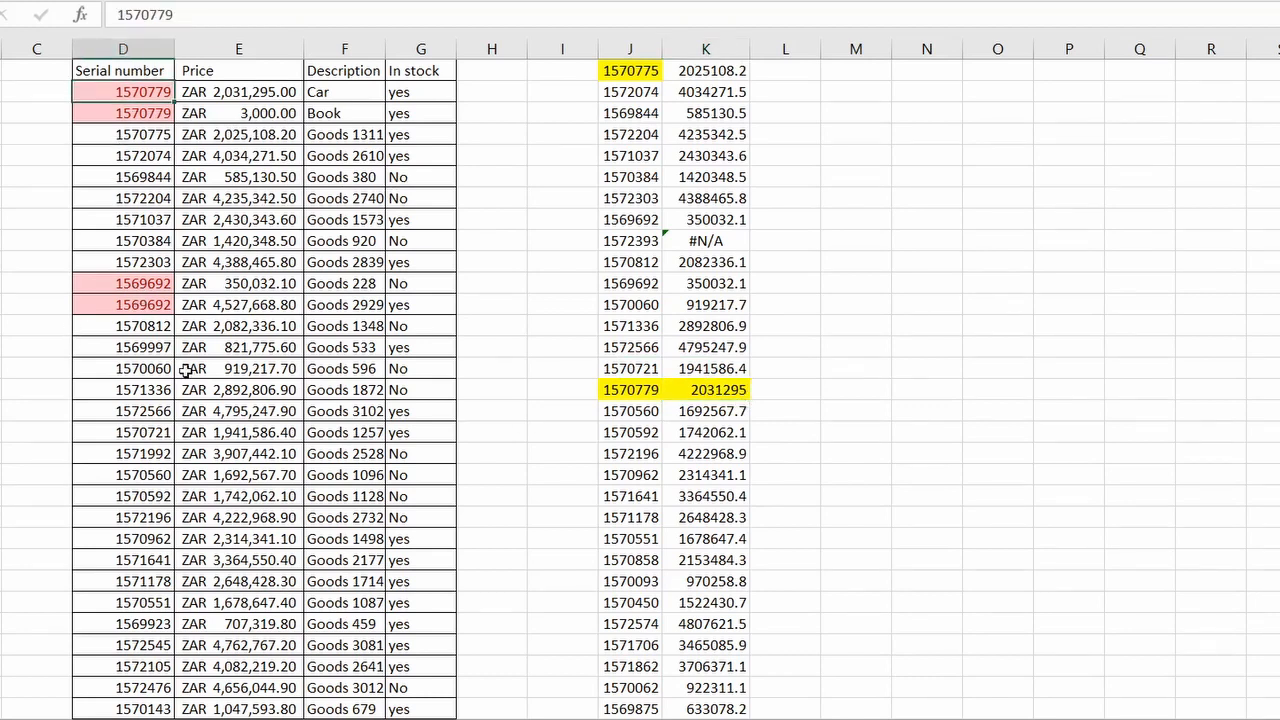
# - Replace the serial number in J20 with the duplicated 1569692 copied from D11
pyautogui.doubleClick(139, 284)
pyautogui.doubleClick(120, 284)
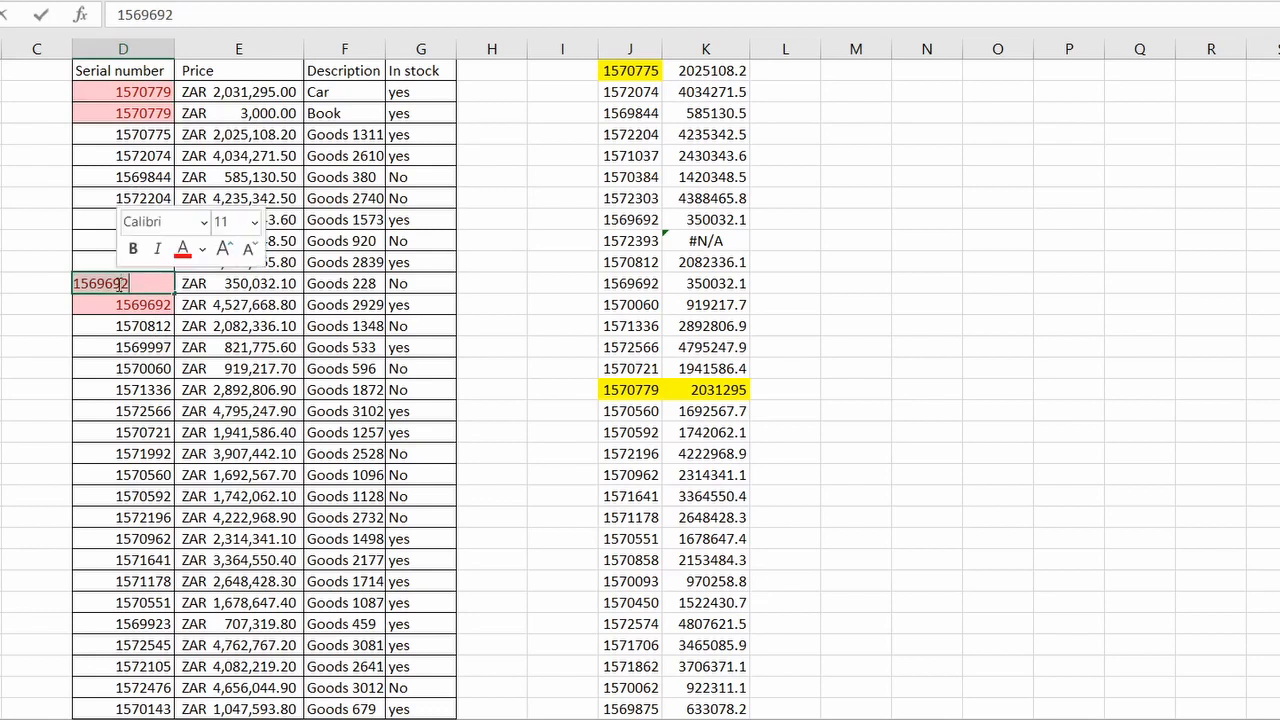
pyautogui.rightClick(120, 286)
pyautogui.click(140, 345)
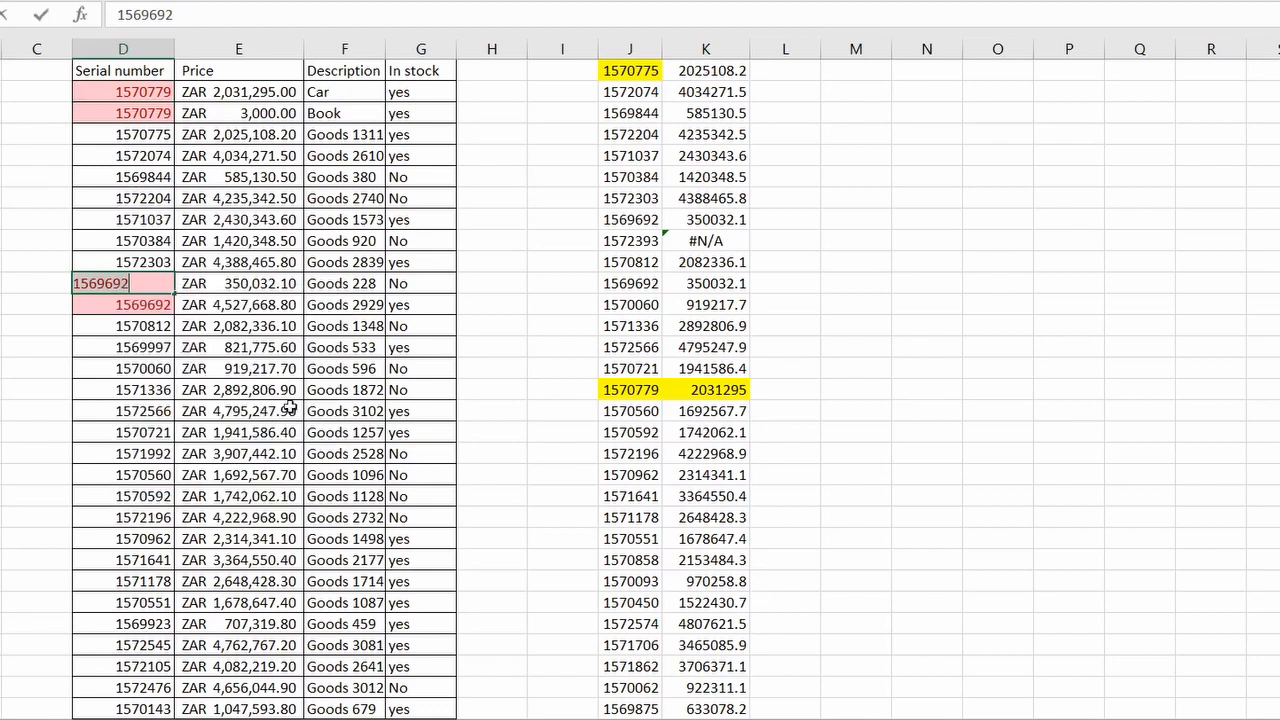
pyautogui.doubleClick(636, 475)
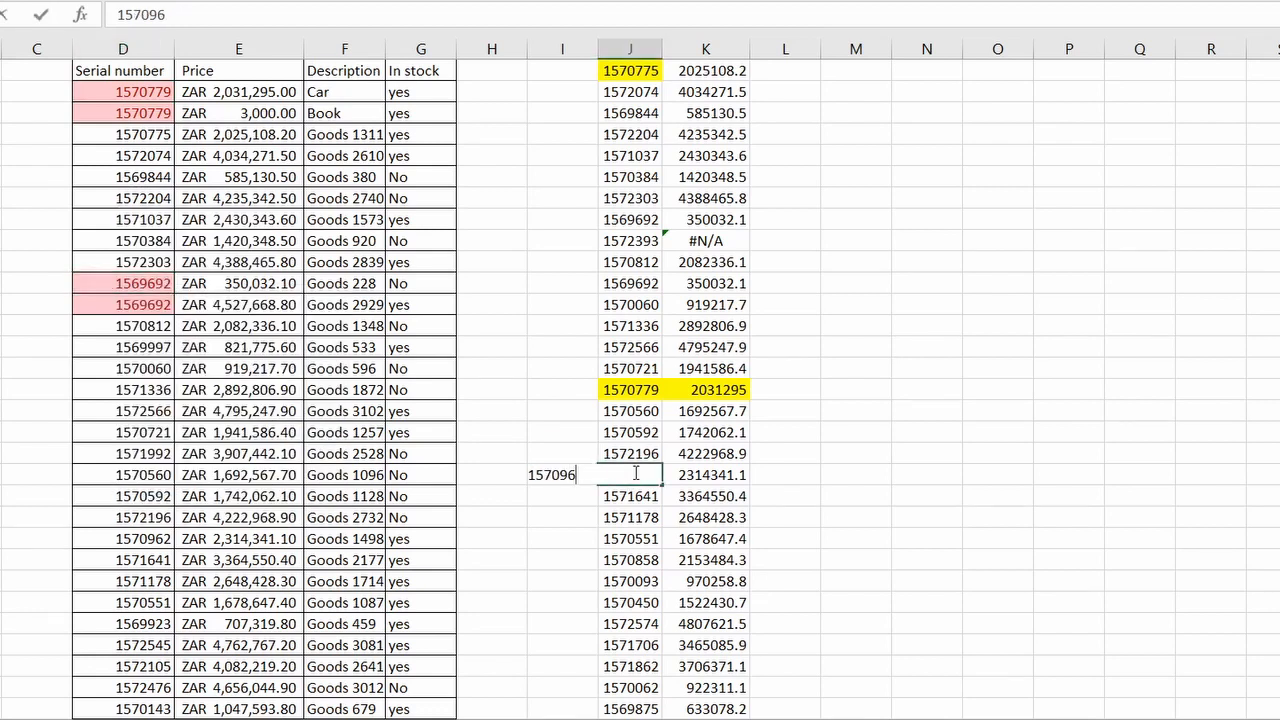
pyautogui.press('BackSpace')
pyautogui.press('BackSpace')
pyautogui.press('BackSpace')
pyautogui.press('BackSpace')
pyautogui.press('BackSpace')
pyautogui.press('BackSpace')
pyautogui.hotkey('ctrl', 'v')
pyautogui.press('Return')
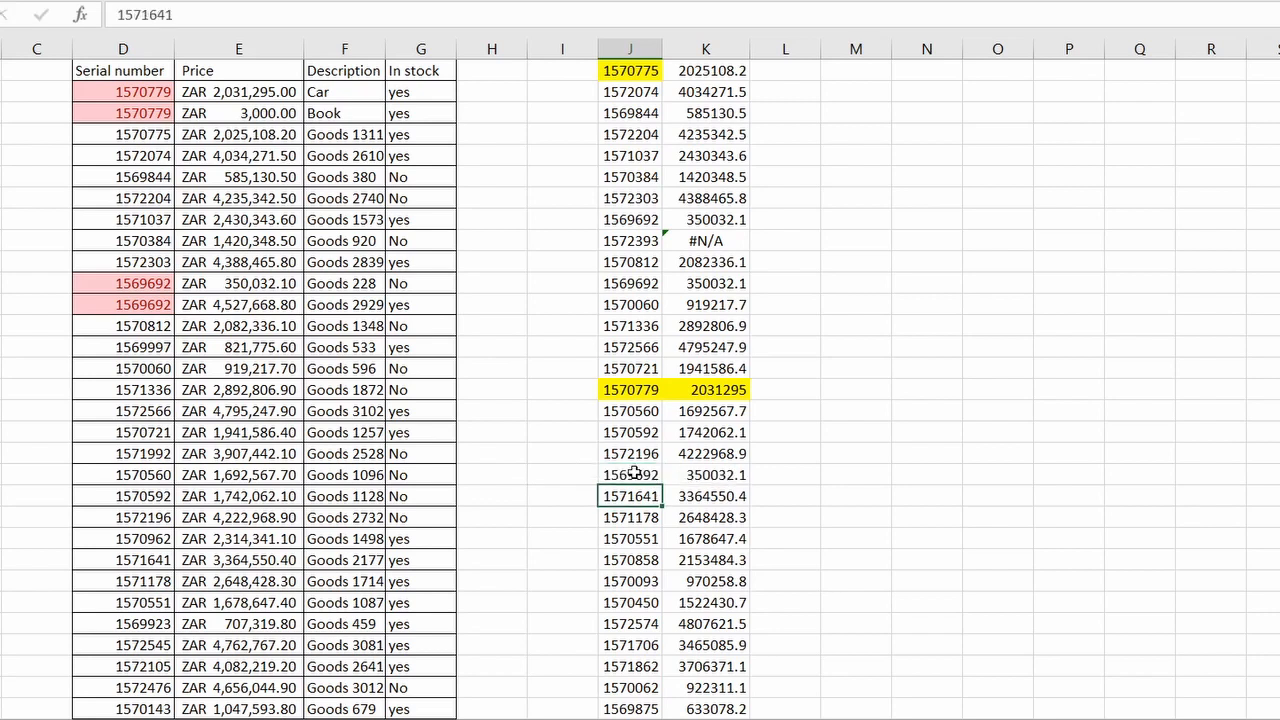
# - Check the lookup formula in K20 and highlight the matching price in E11 yellow
pyautogui.click(700, 475)
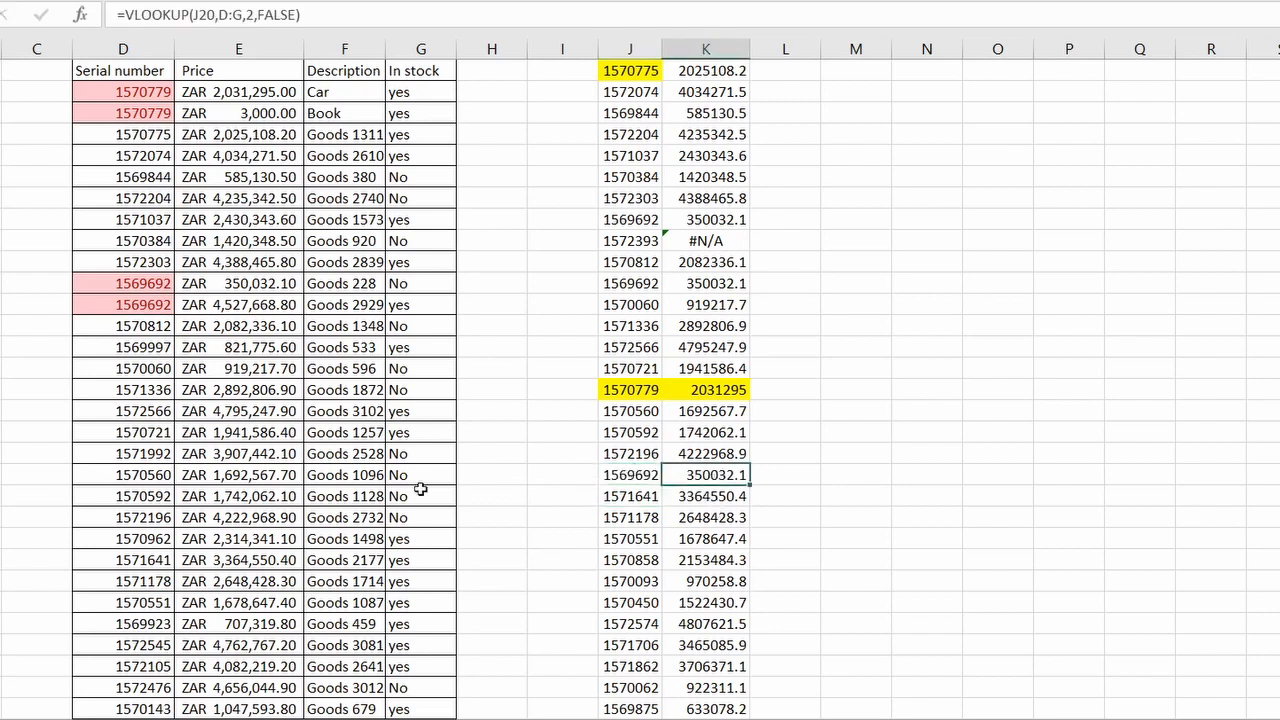
pyautogui.click(237, 280)
pyautogui.click(180, 1)
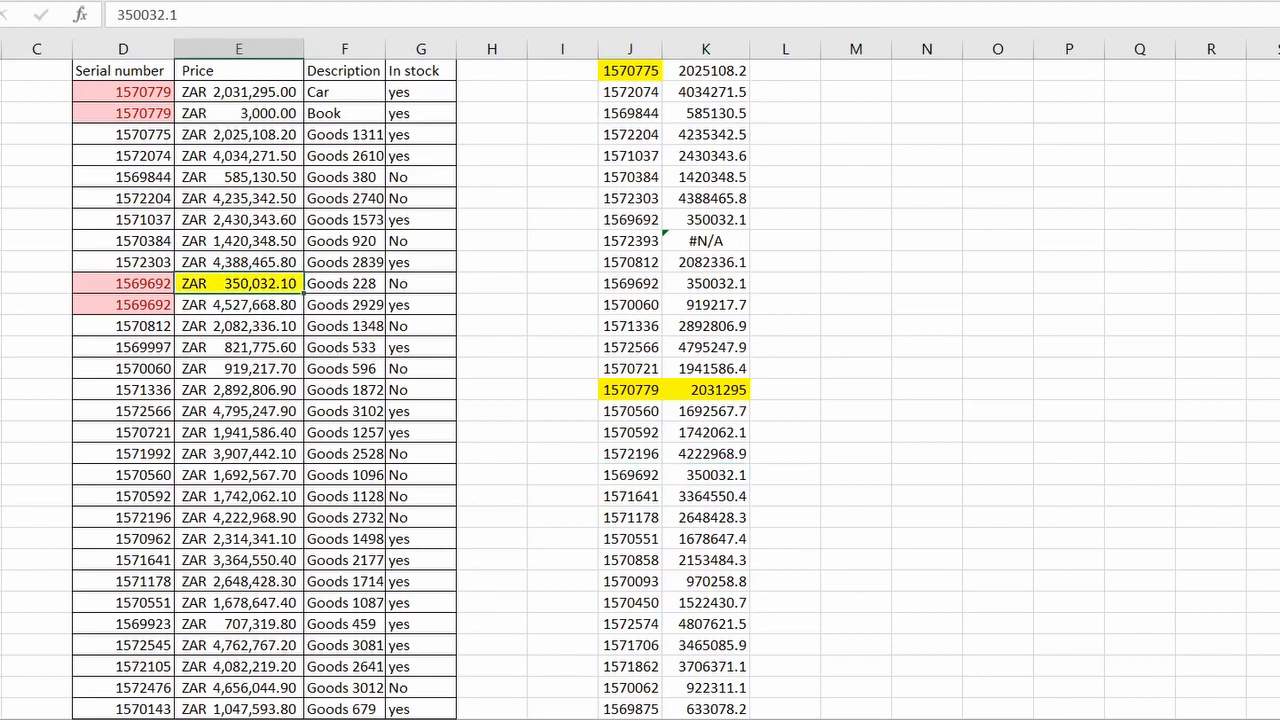
# - Compare the second duplicate's price in E12 with the first match by tracing serial numbers from D2 down to D11 and E11
pyautogui.click(228, 308)
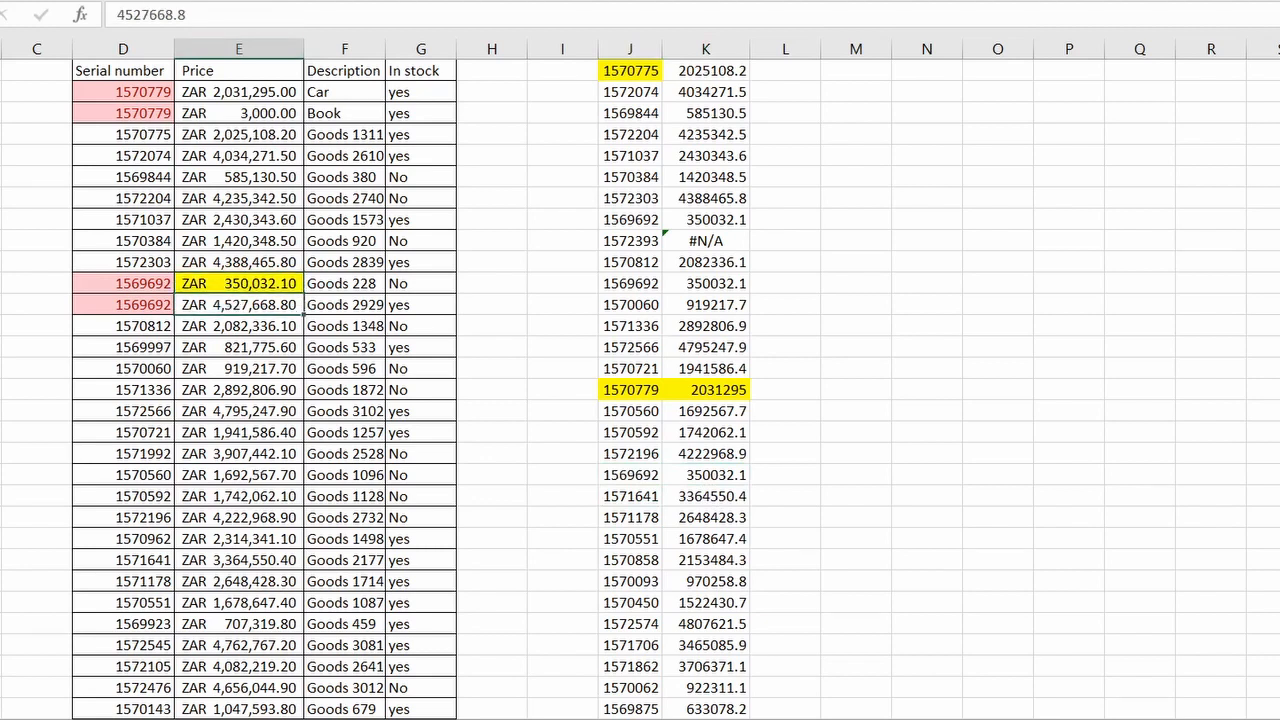
pyautogui.click(135, 93)
pyautogui.click(141, 113)
pyautogui.click(153, 136)
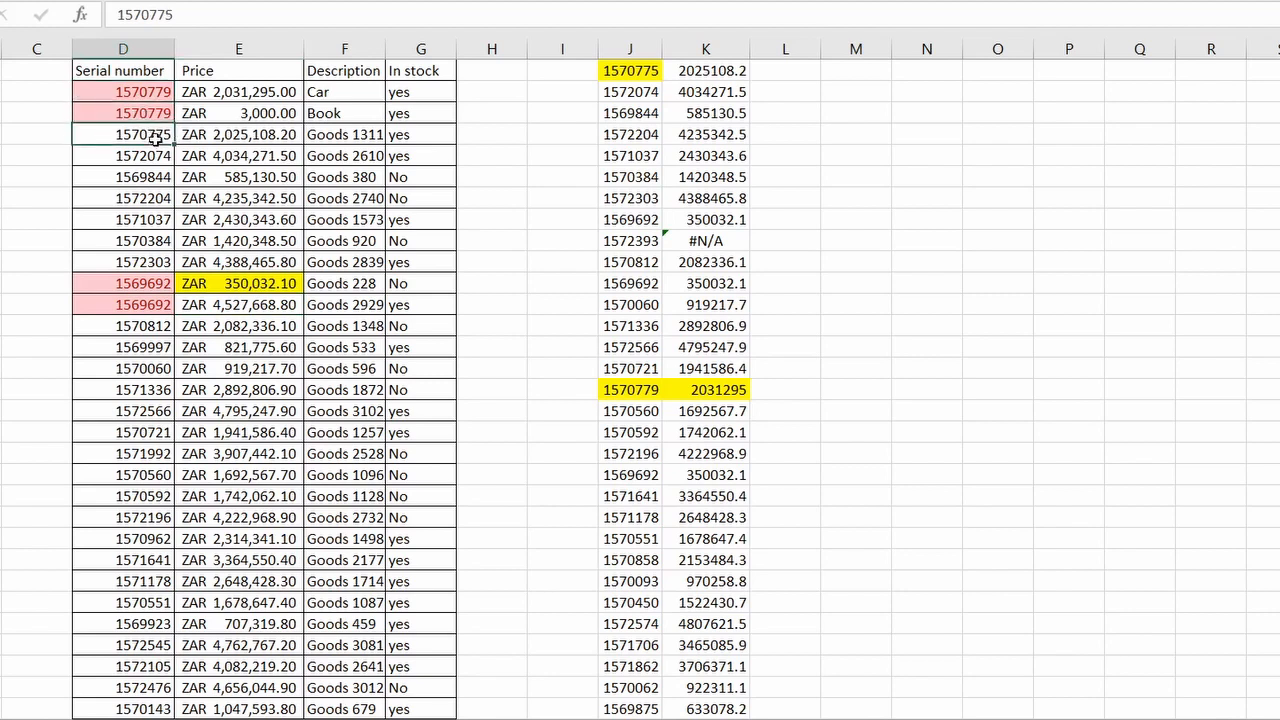
pyautogui.click(159, 155)
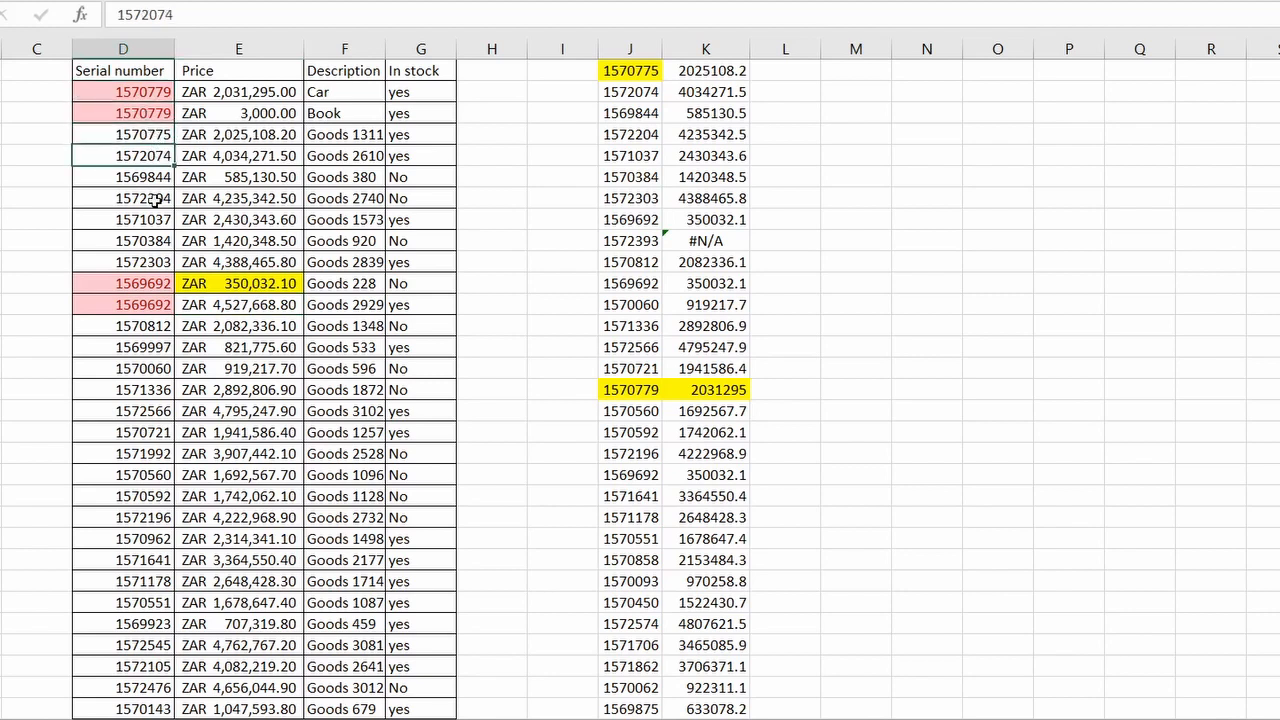
pyautogui.click(149, 284)
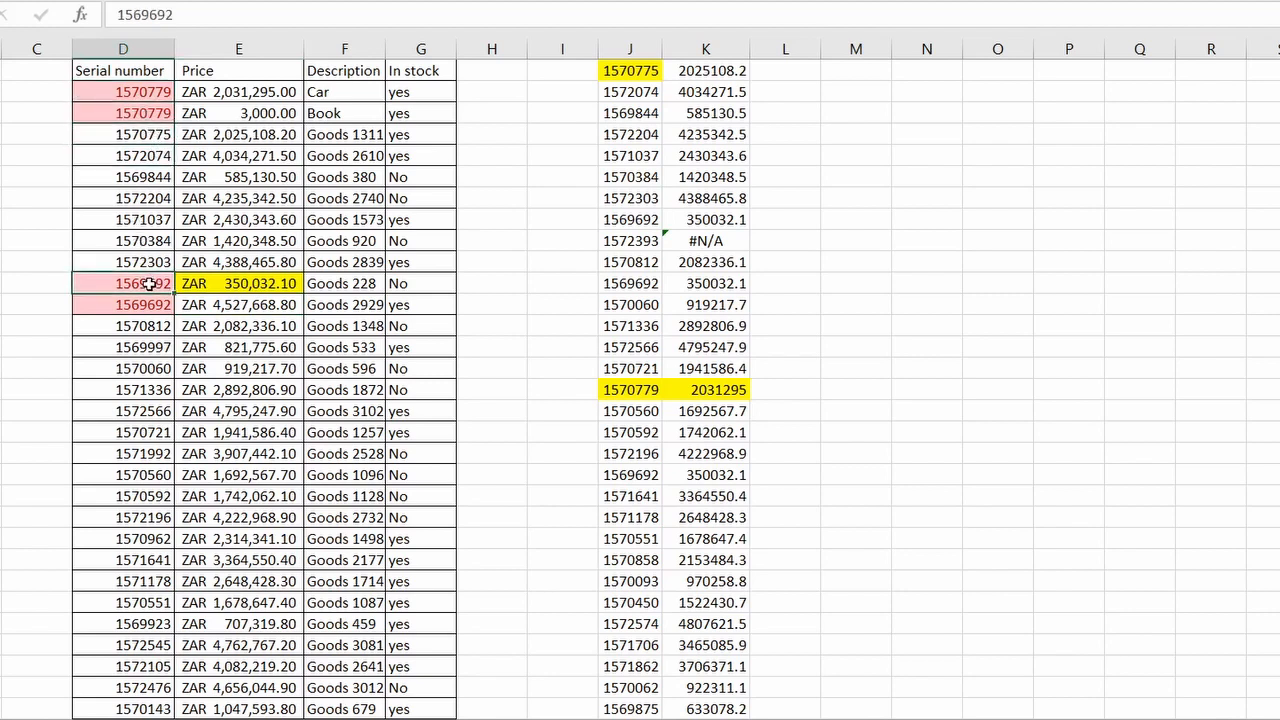
pyautogui.click(252, 283)
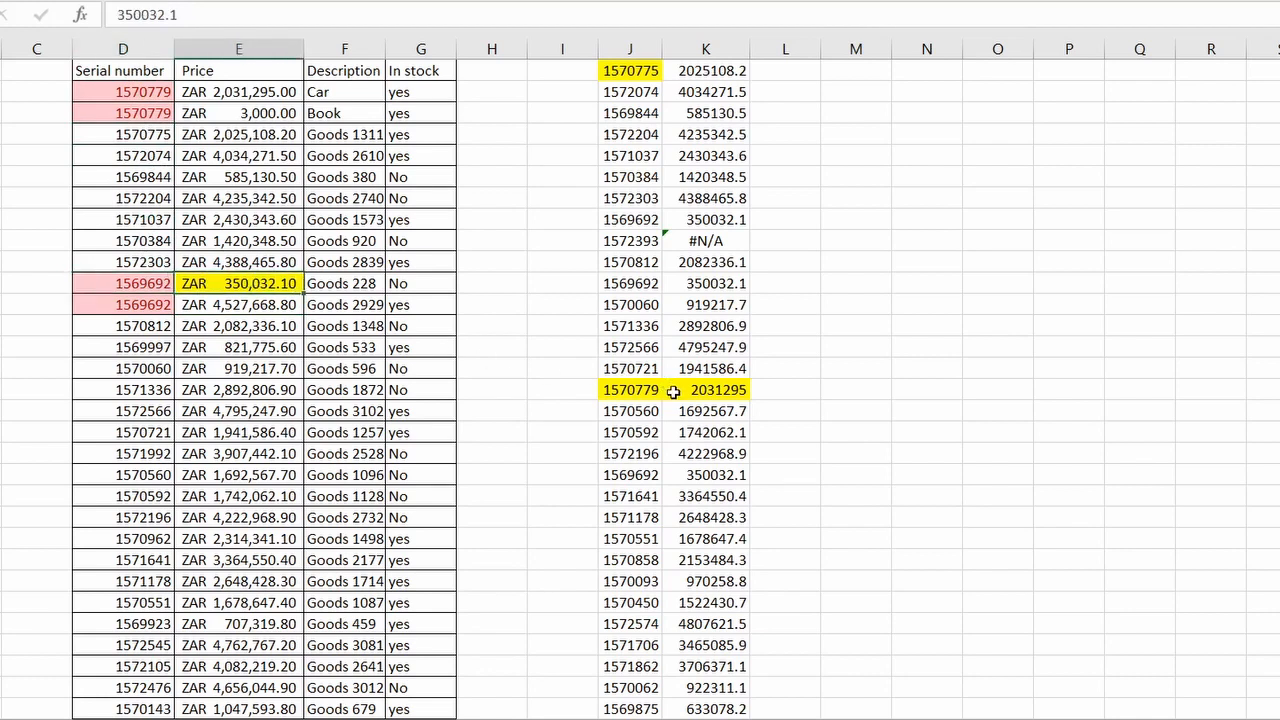
# - Find the serial number 1569692, copied from D11, in column J and highlight its lookup price in K8 yellow
pyautogui.doubleClick(143, 283)
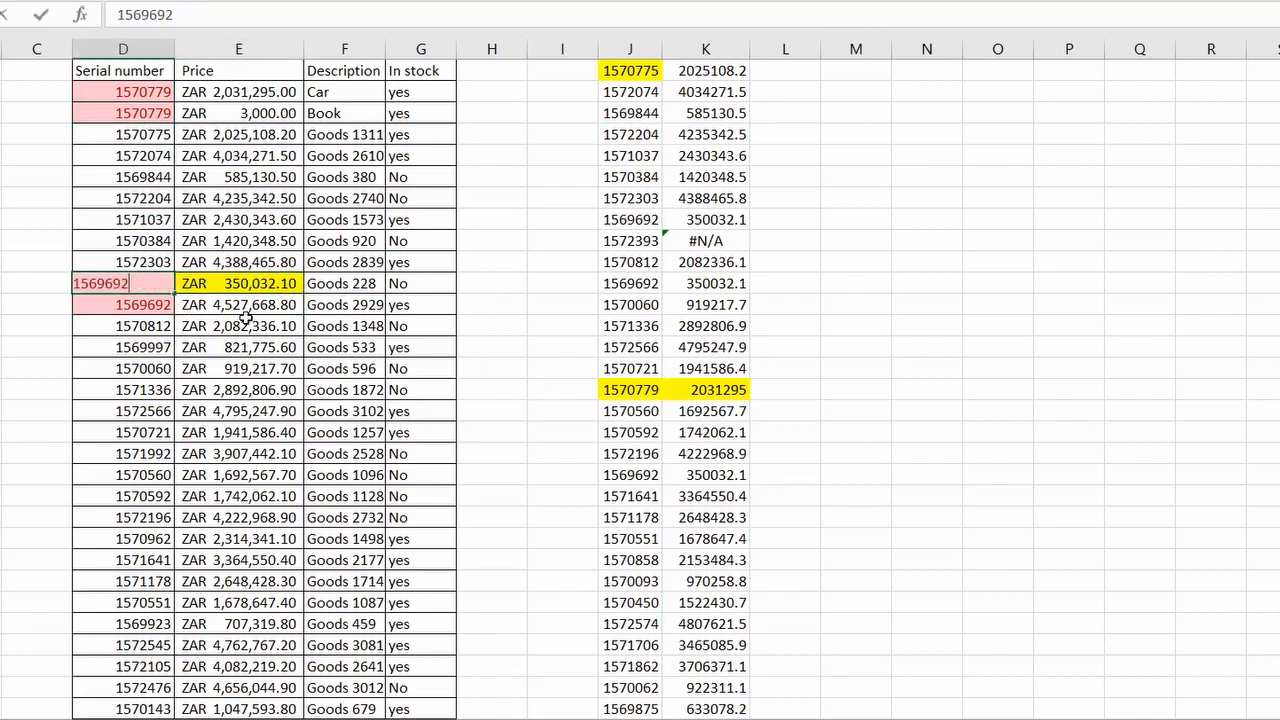
pyautogui.rightClick(103, 283)
pyautogui.click(143, 332)
pyautogui.click(621, 48)
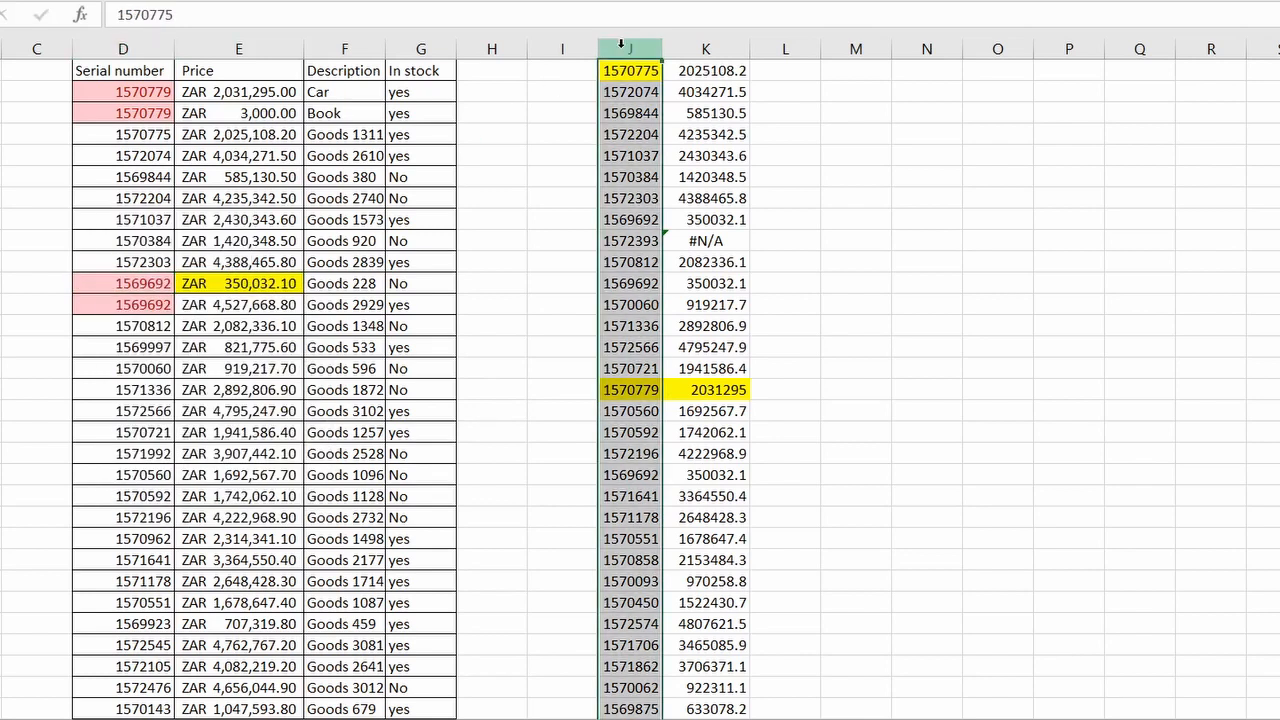
pyautogui.hotkey('ctrl', 'f')
pyautogui.hotkey('ctrl', 'v')
pyautogui.press('Return')
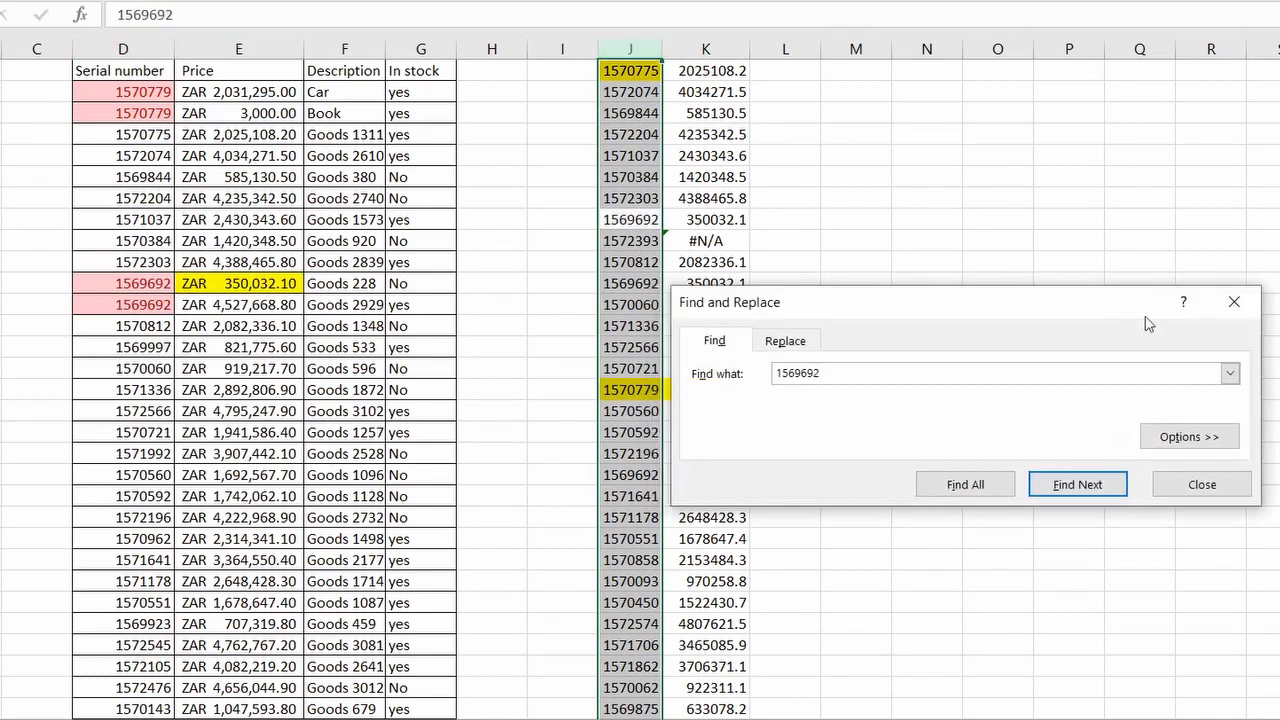
pyautogui.click(1234, 301)
pyautogui.click(698, 222)
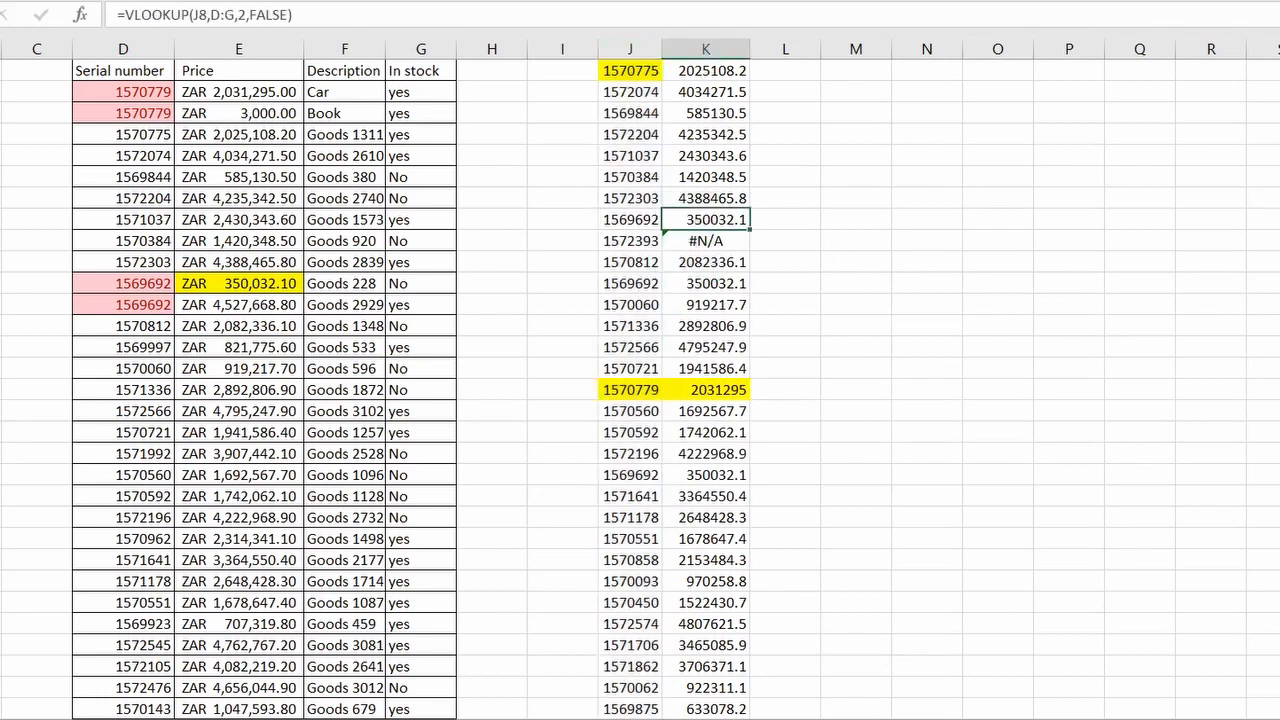
pyautogui.press('F4')
# - Review the serial numbers from D12 downward, the price in E12 and the lookup list in column J
pyautogui.moveTo(130, 309); pyautogui.dragTo(135, 716)
pyautogui.click(219, 177)
pyautogui.scroll(2, 531, 399)
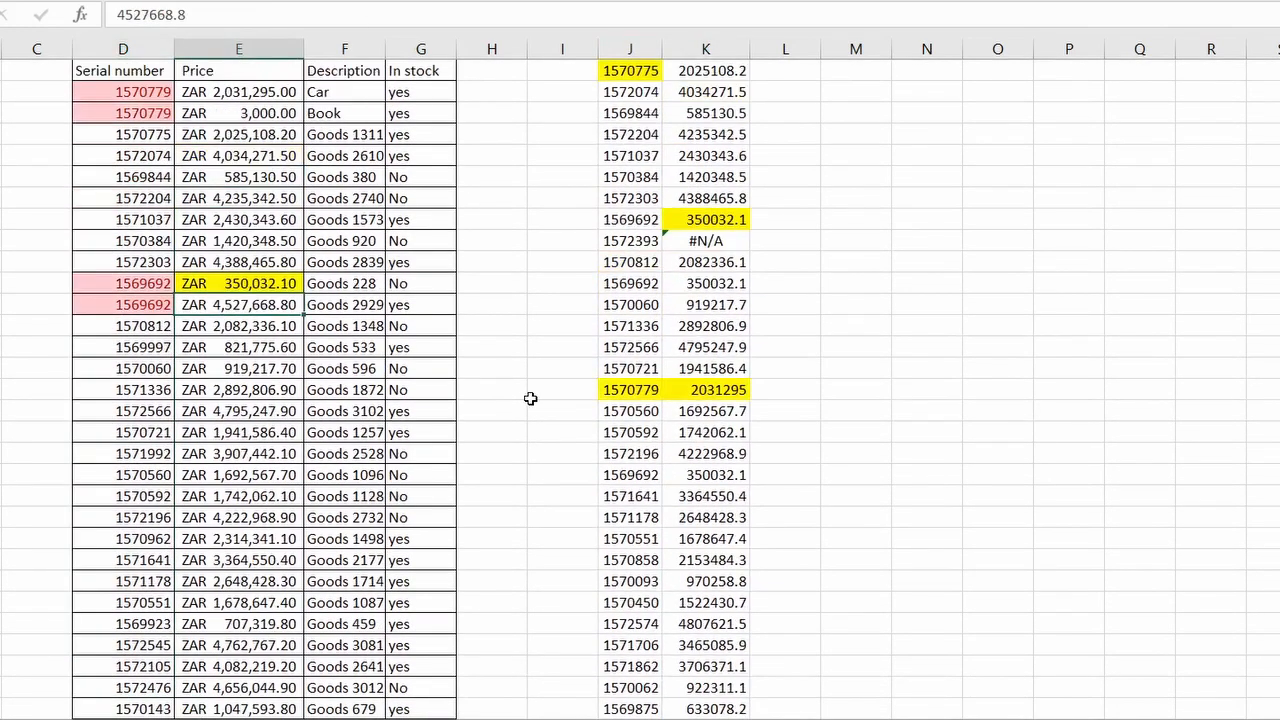
pyautogui.click(630, 49)
# - Start a VLOOKUP formula in L1 with J1 as the lookup value and columns D:F as the table array
pyautogui.click(785, 70)
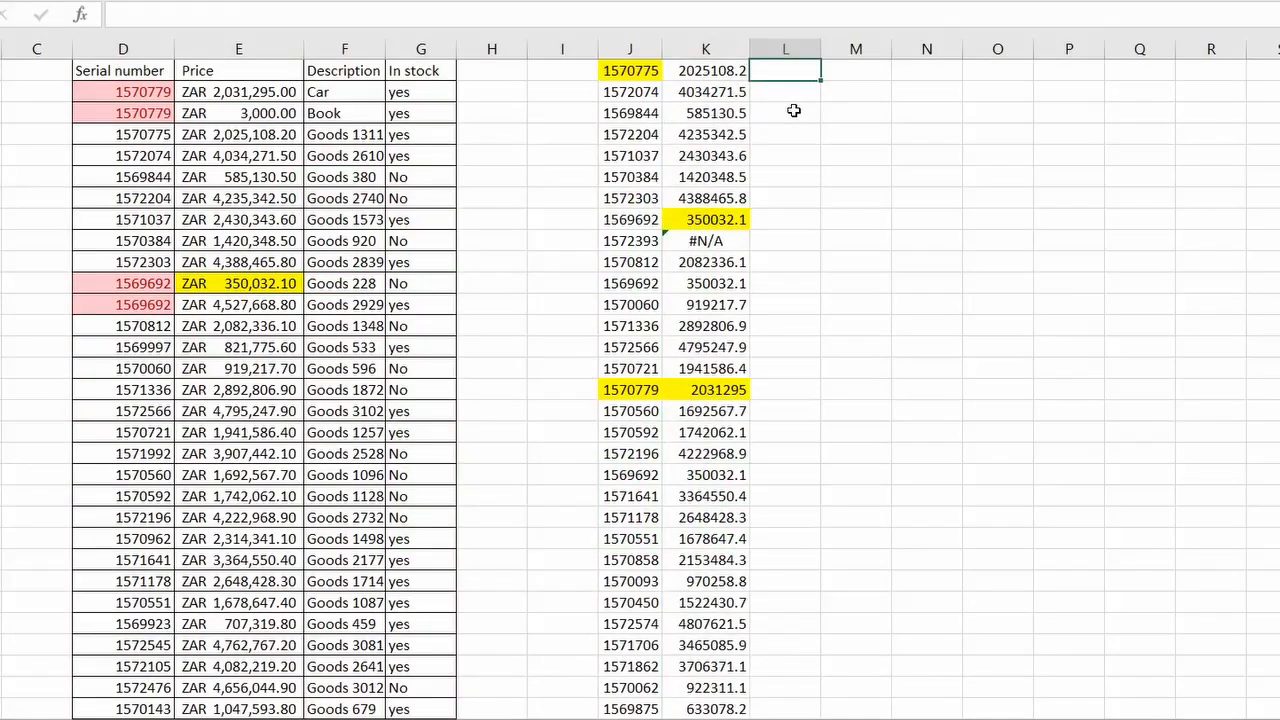
pyautogui.write('=vl')
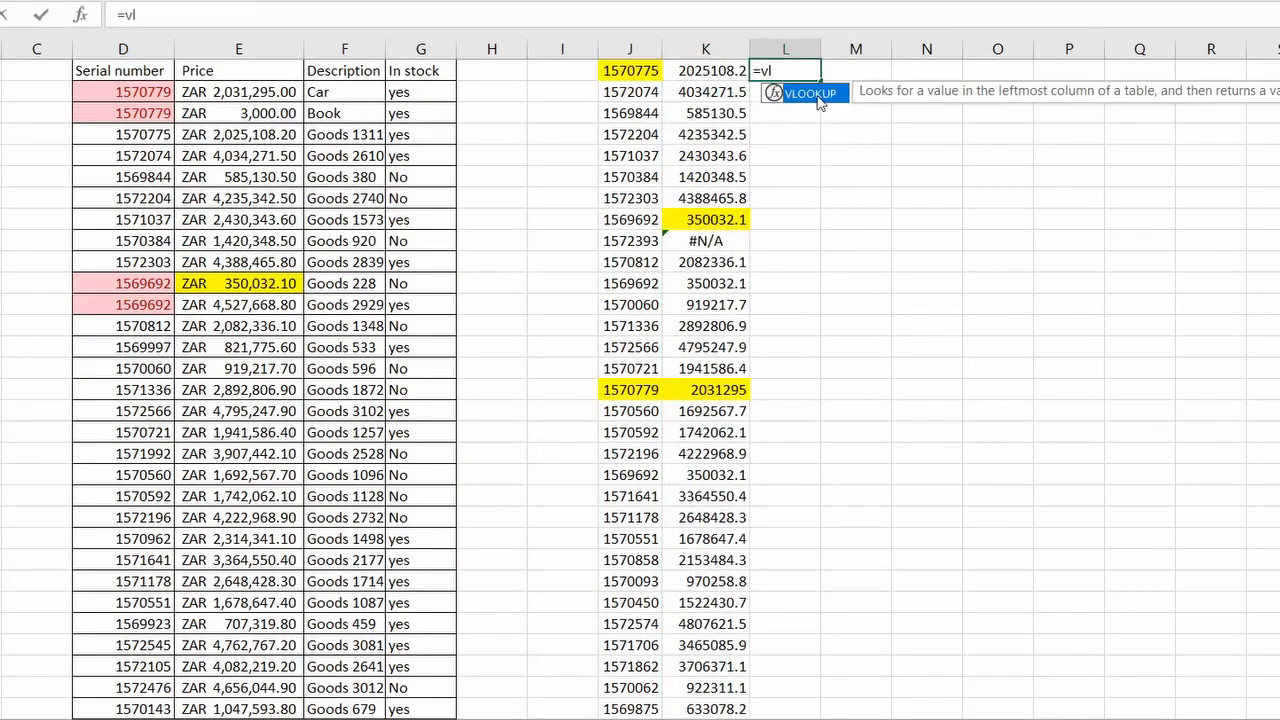
pyautogui.doubleClick(790, 103)
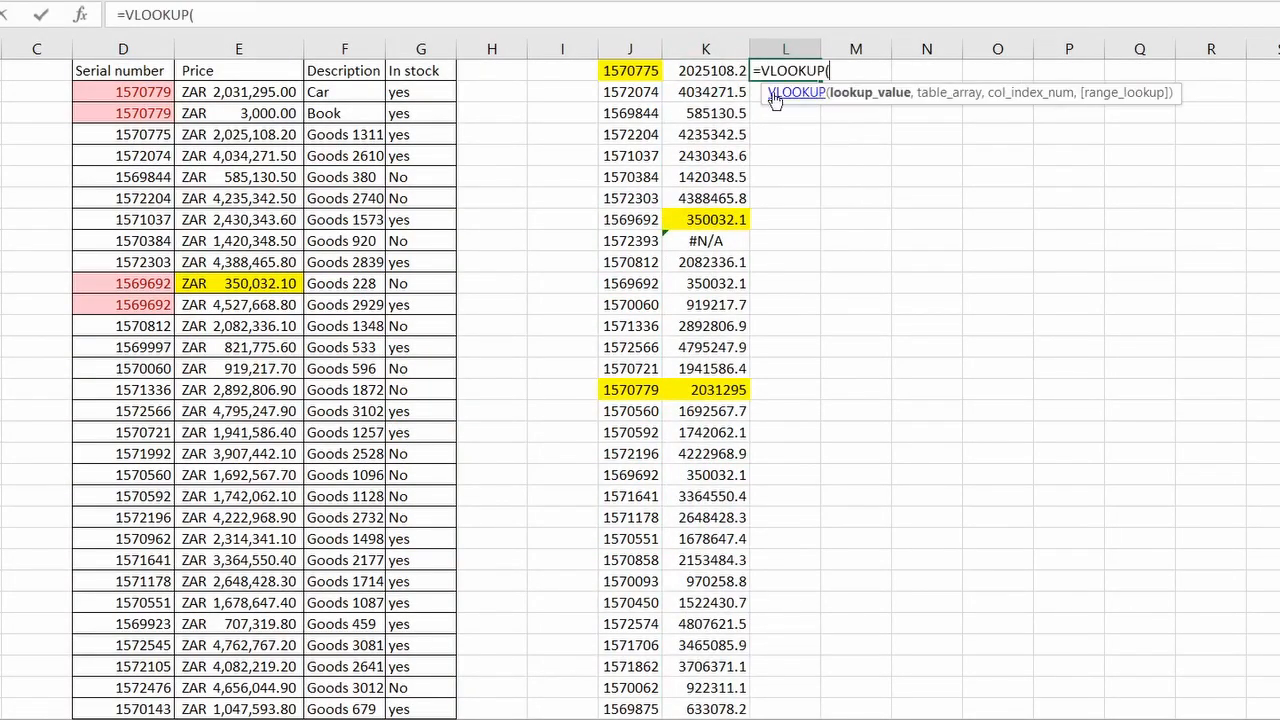
pyautogui.click(624, 73)
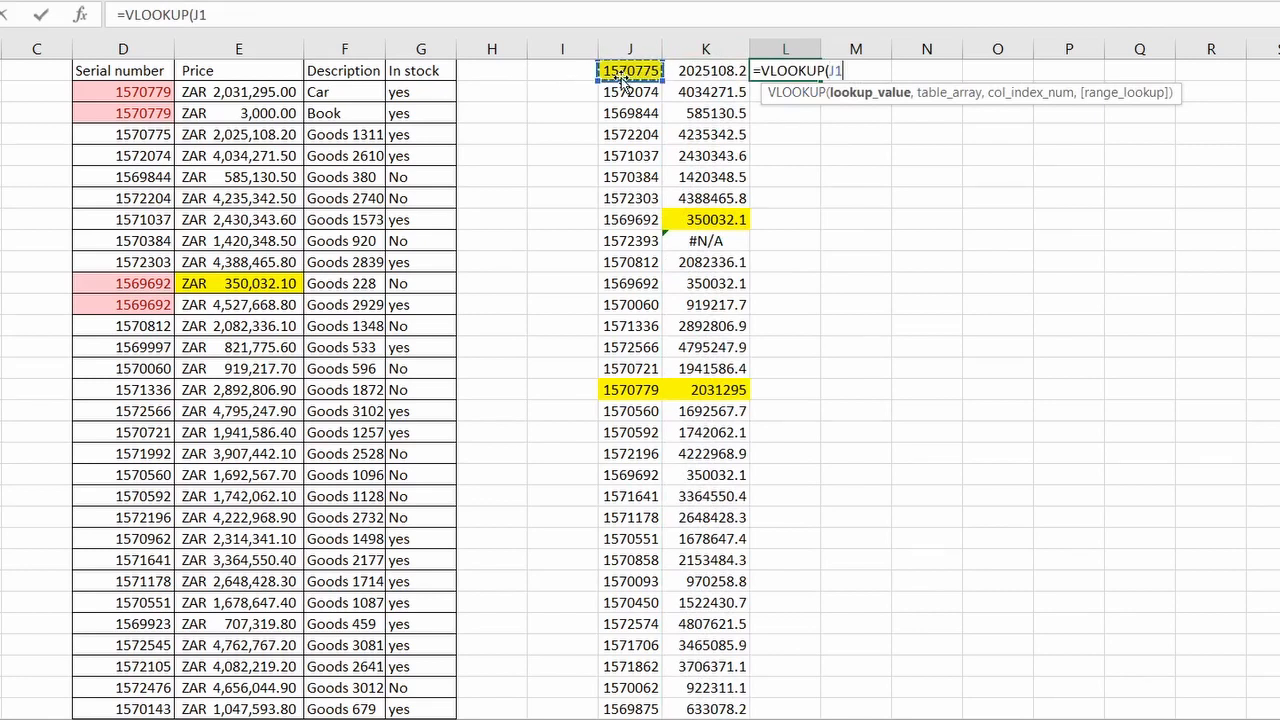
pyautogui.write(',')
pyautogui.click(144, 48)
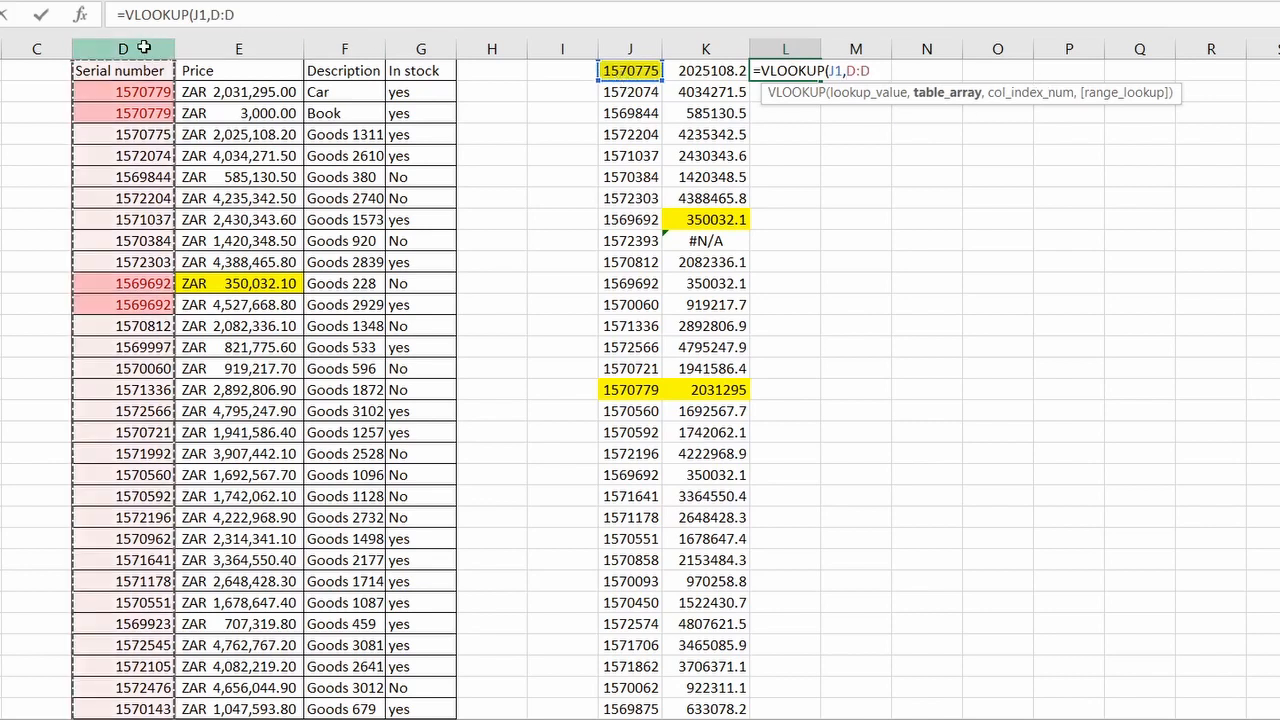
pyautogui.moveTo(144, 48); pyautogui.dragTo(326, 79)
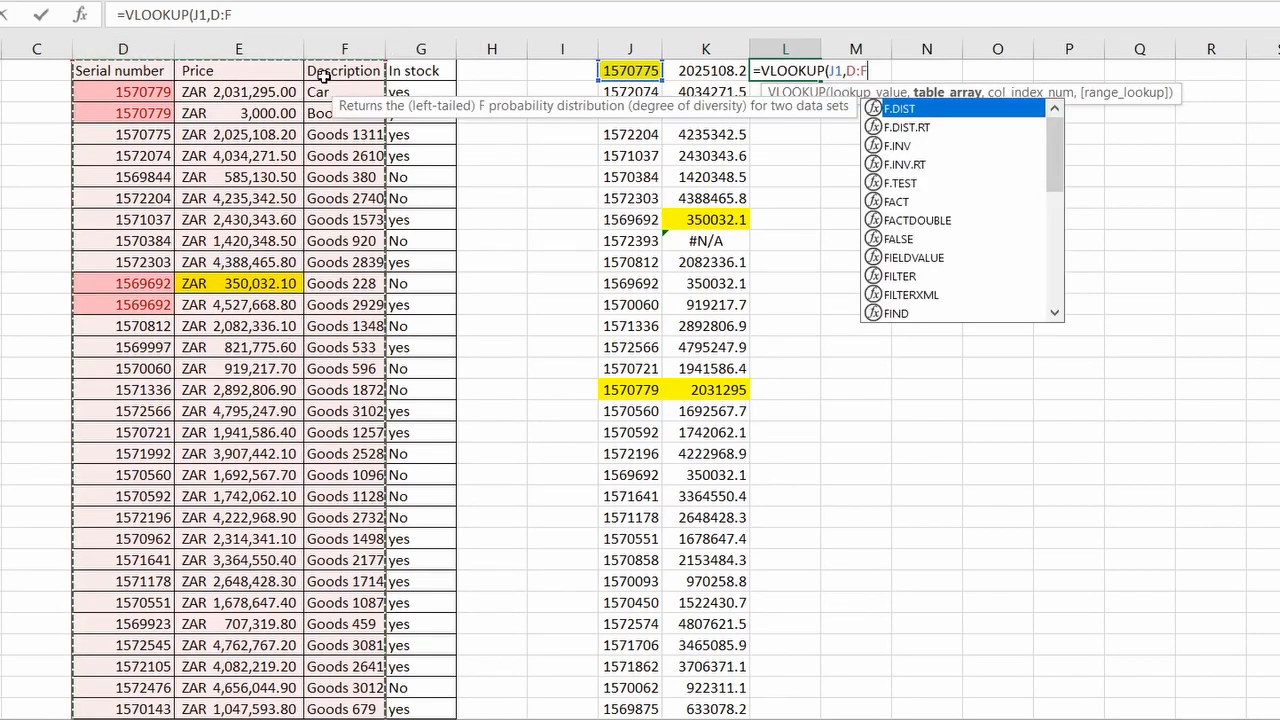
pyautogui.write(',')
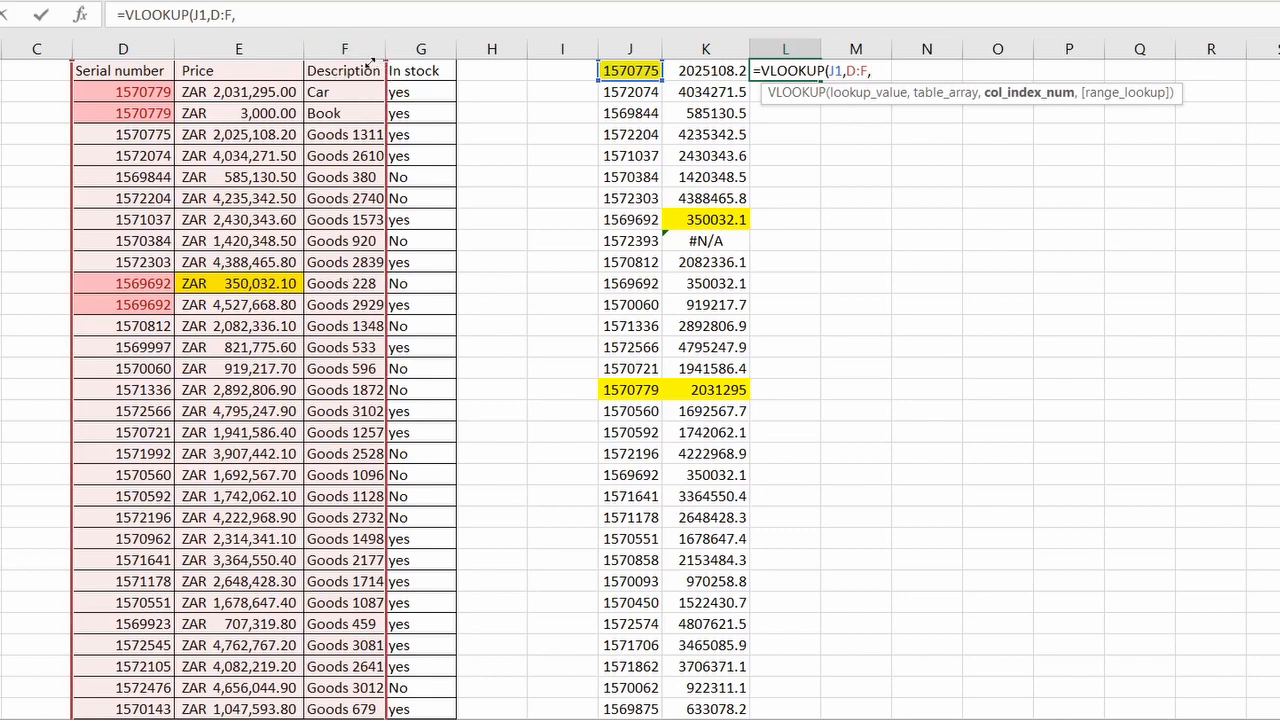
# - Try narrowing the L1 formula's table range to D:E and widening it to D:I, and return it to D:F
pyautogui.moveTo(371, 62); pyautogui.dragTo(302, 49)
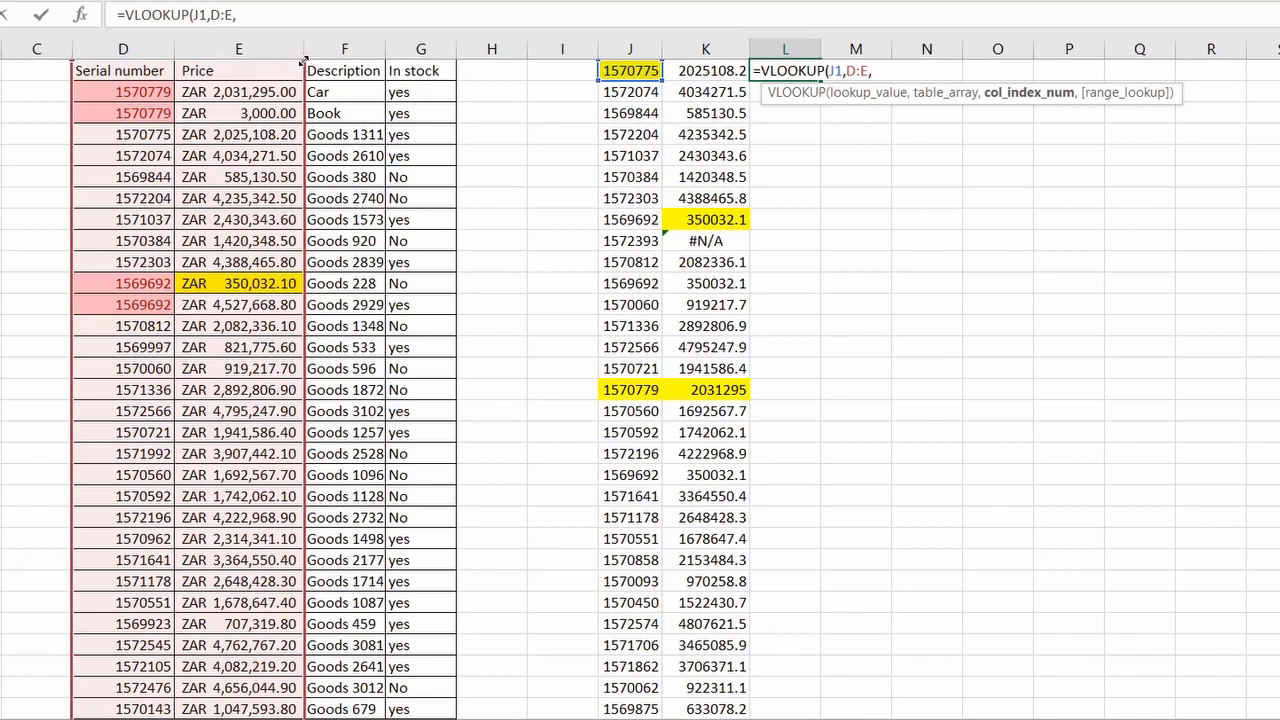
pyautogui.moveTo(303, 62); pyautogui.dragTo(572, 64)
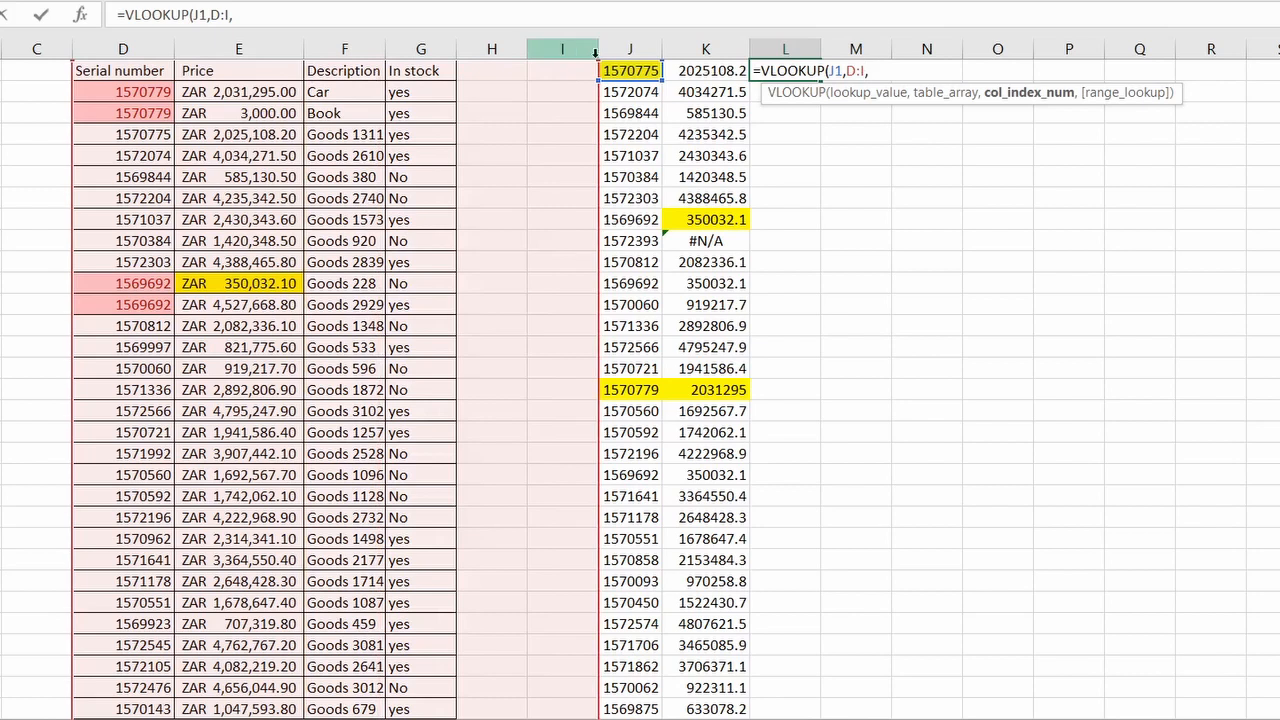
pyautogui.moveTo(593, 62); pyautogui.dragTo(285, 65)
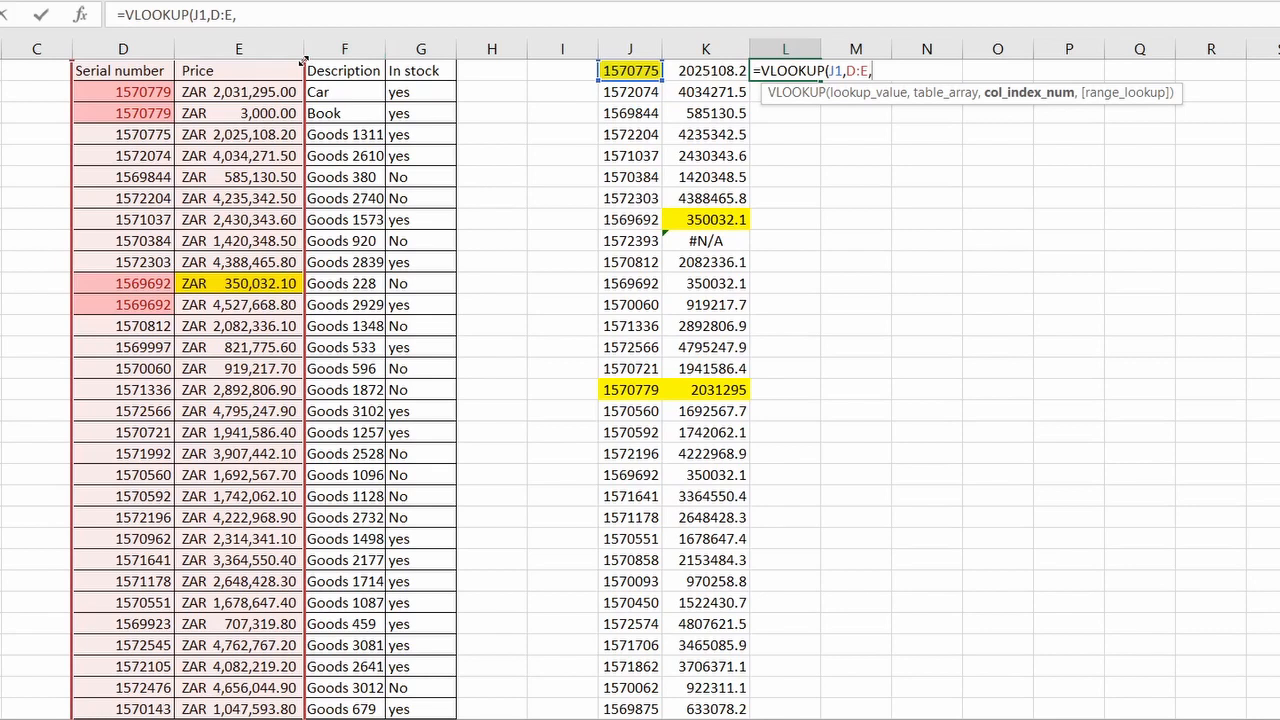
pyautogui.moveTo(302, 62); pyautogui.dragTo(354, 60)
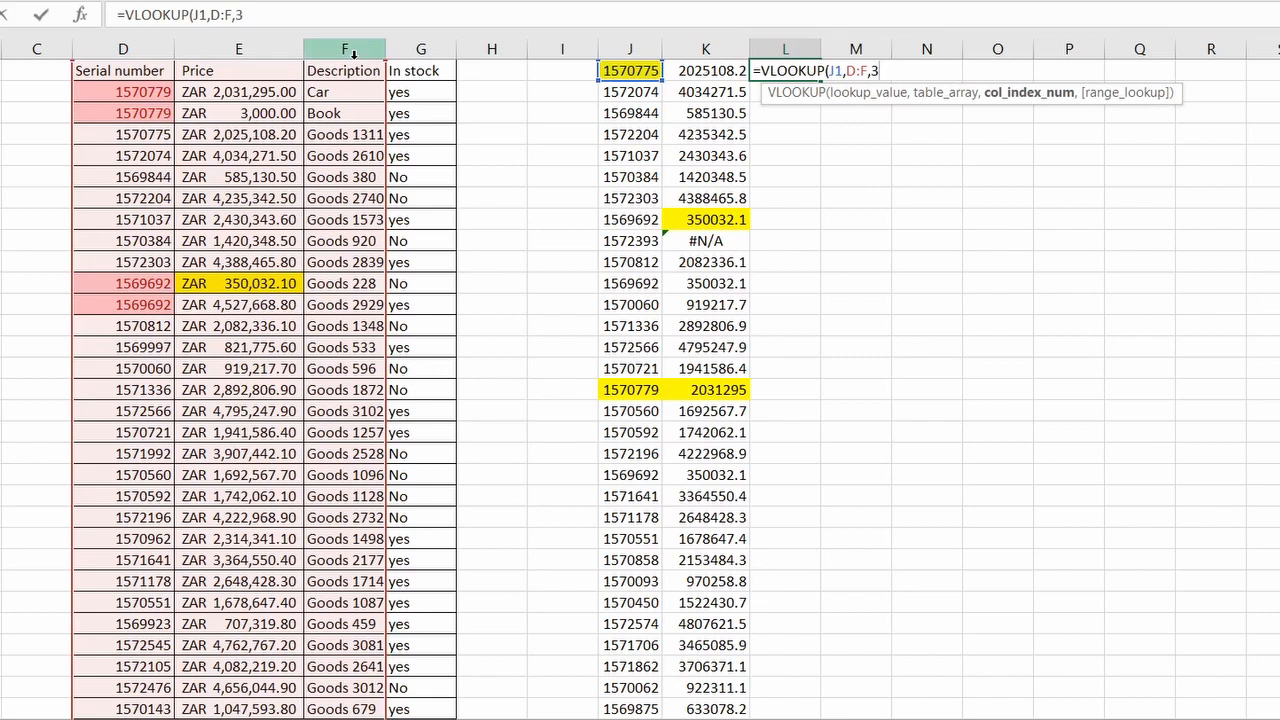
# - Complete the L1 VLOOKUP formula with column index 3 and FALSE for an exact match
pyautogui.write('3,')
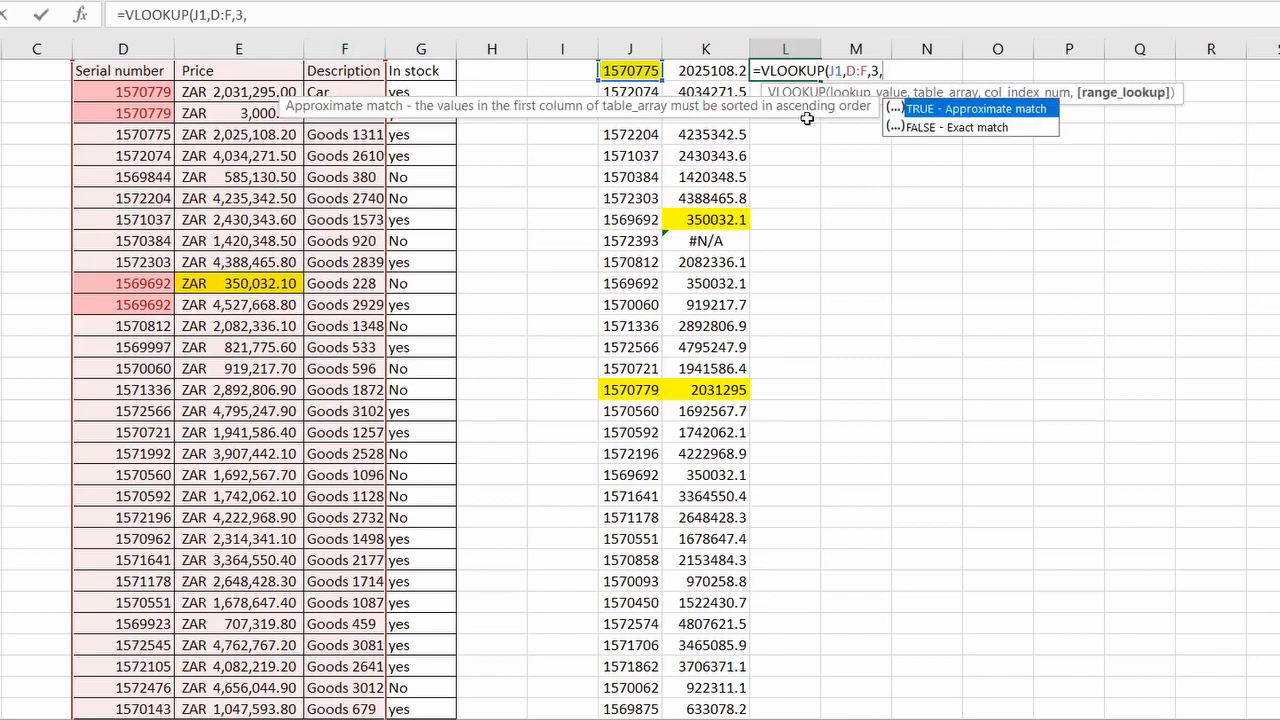
pyautogui.doubleClick(937, 128)
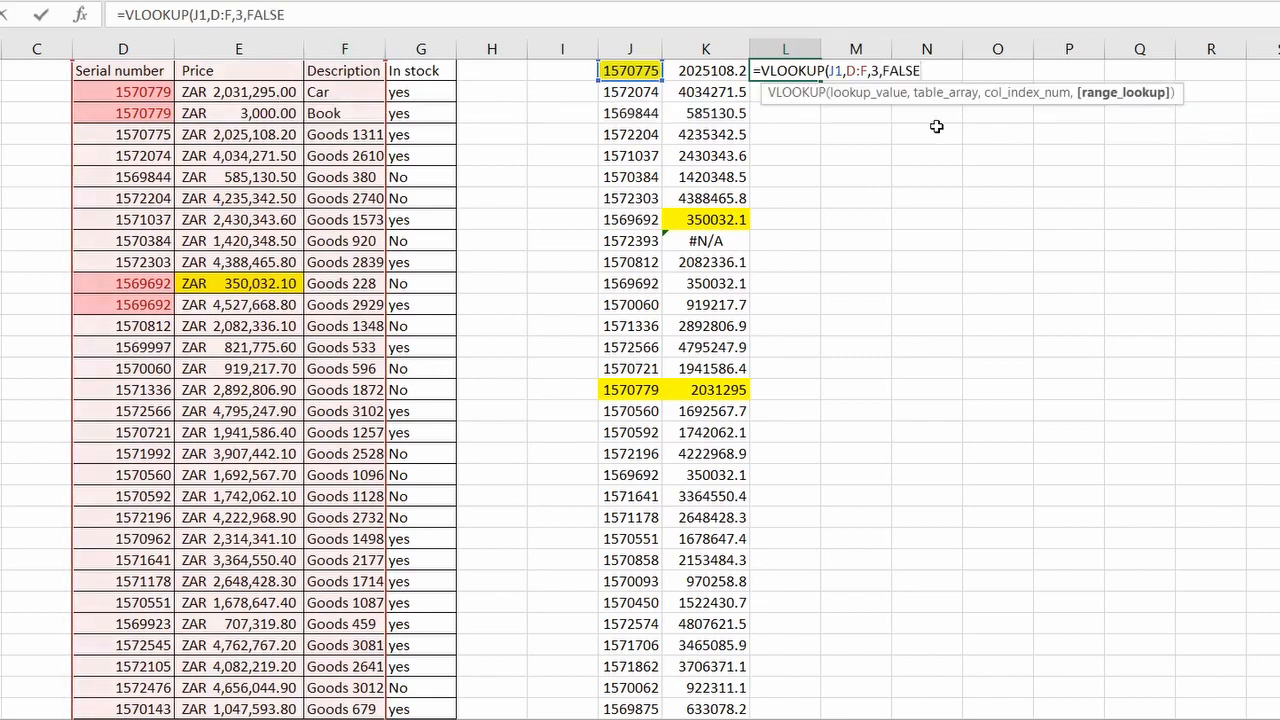
pyautogui.write(')')
pyautogui.press('Return')
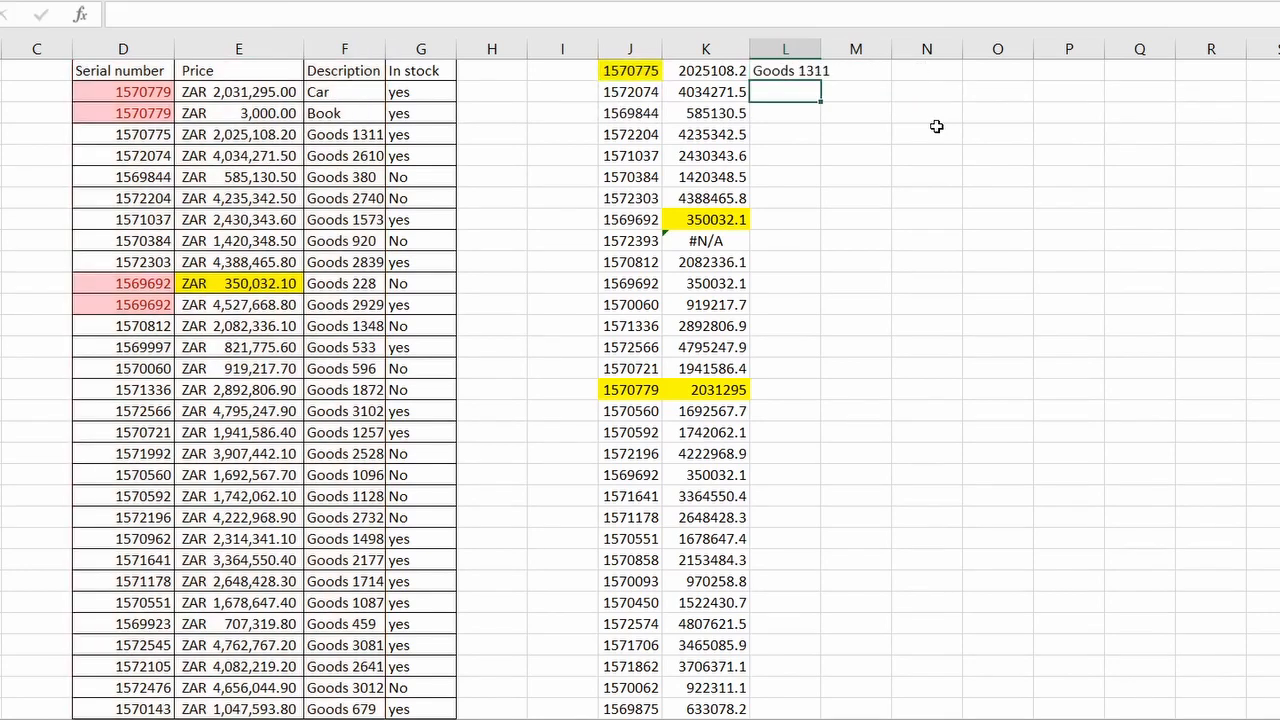
# - Fill the L1 description lookup down the whole list and autofit the width of column L
pyautogui.click(794, 66)
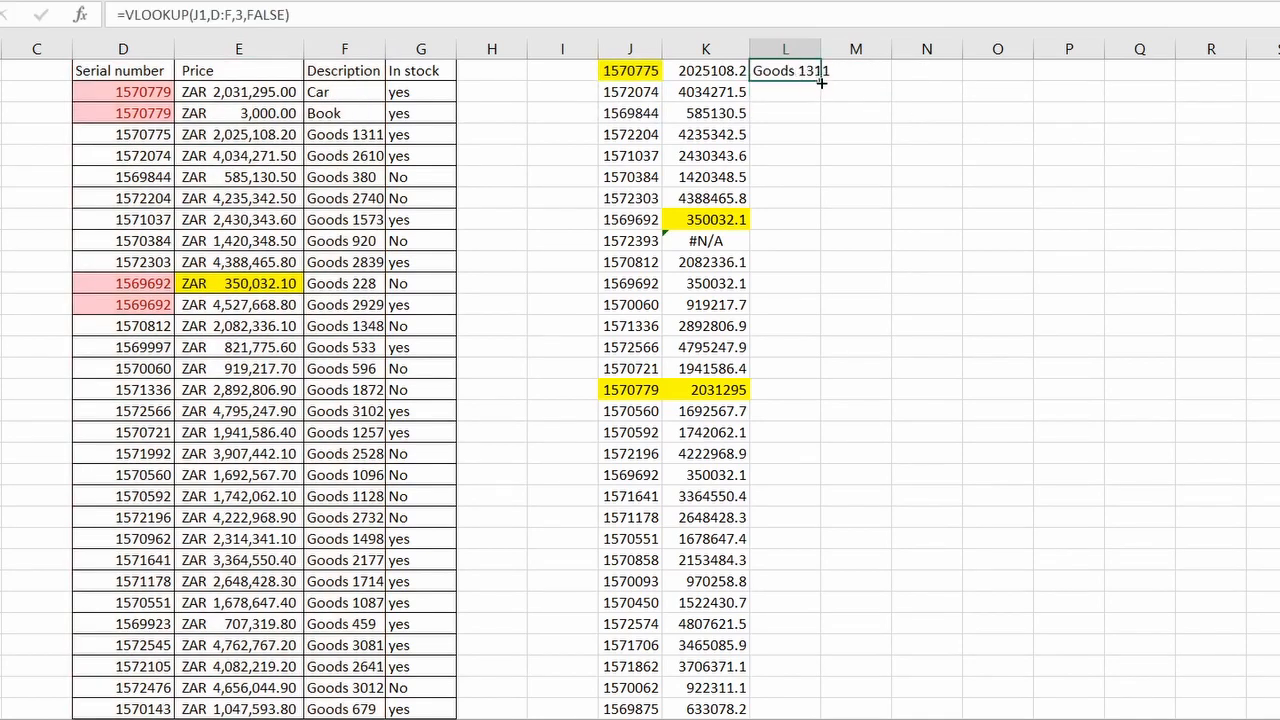
pyautogui.doubleClick(821, 83)
pyautogui.doubleClick(821, 49)
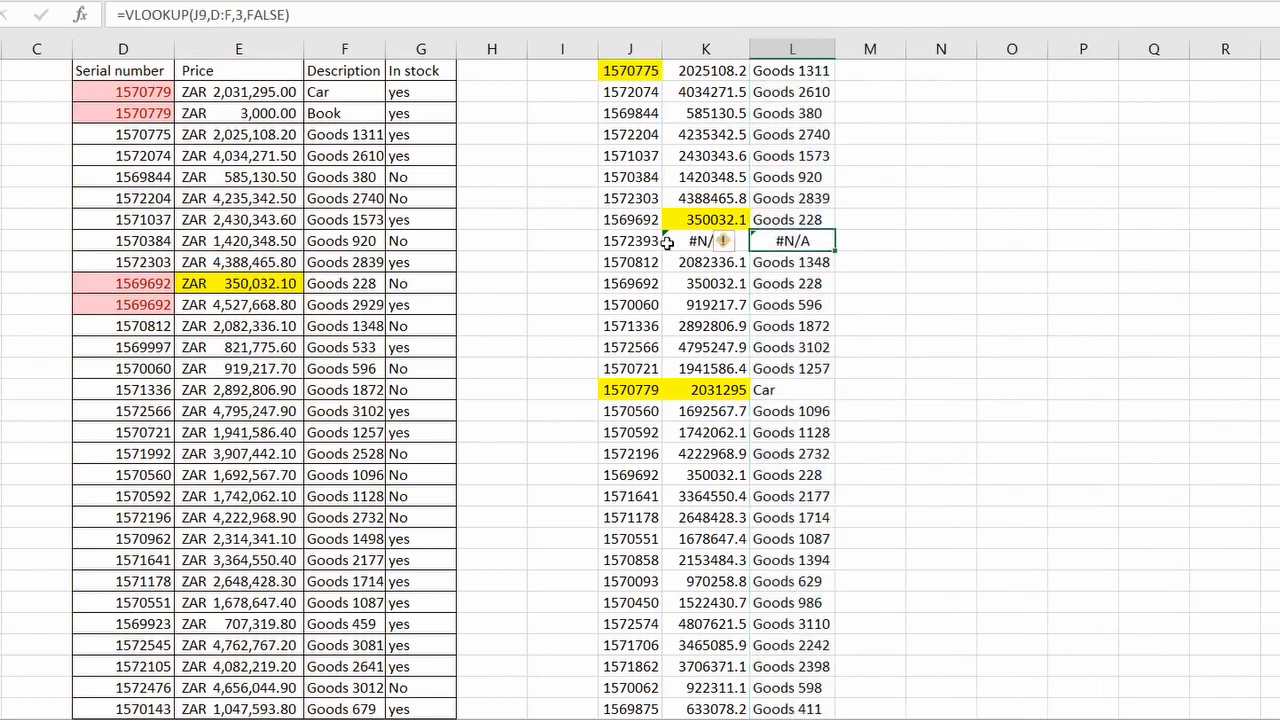
# - Check the serial number in J9 against column D and inspect the lookup formulas in K9, L9 and L1
pyautogui.click(618, 242)
pyautogui.click(123, 49)
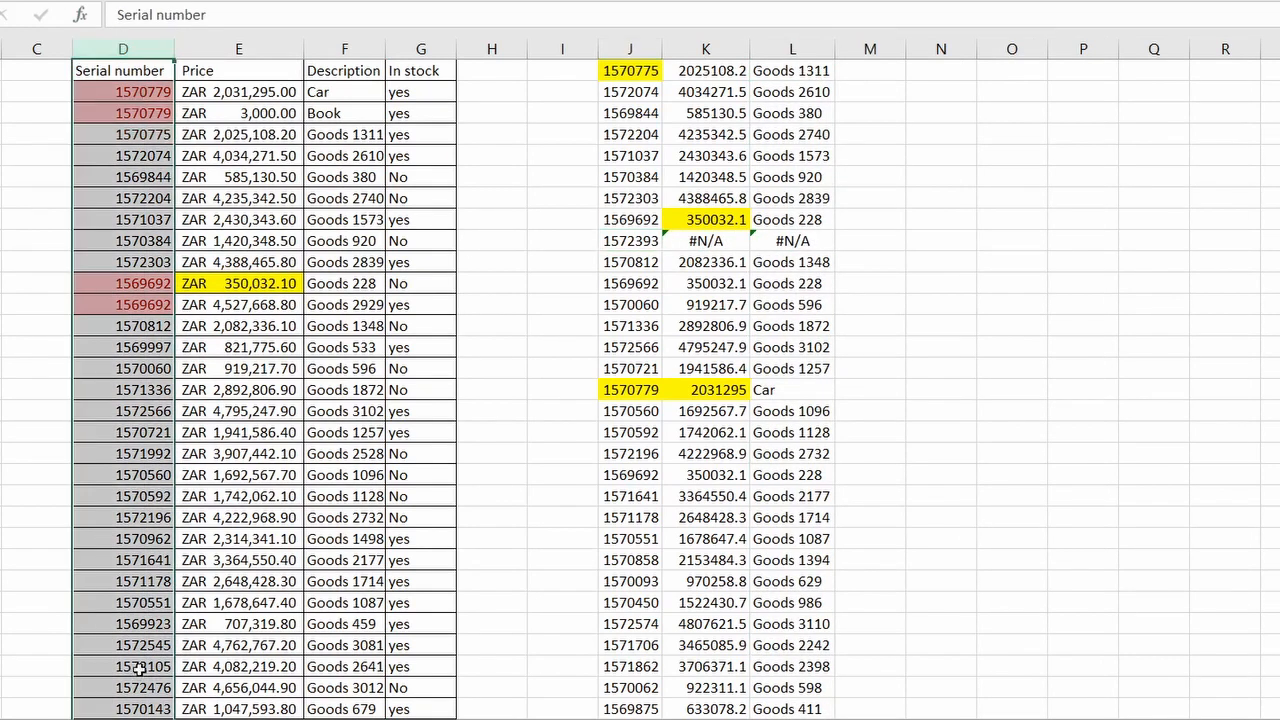
pyautogui.click(725, 247)
pyautogui.click(792, 243)
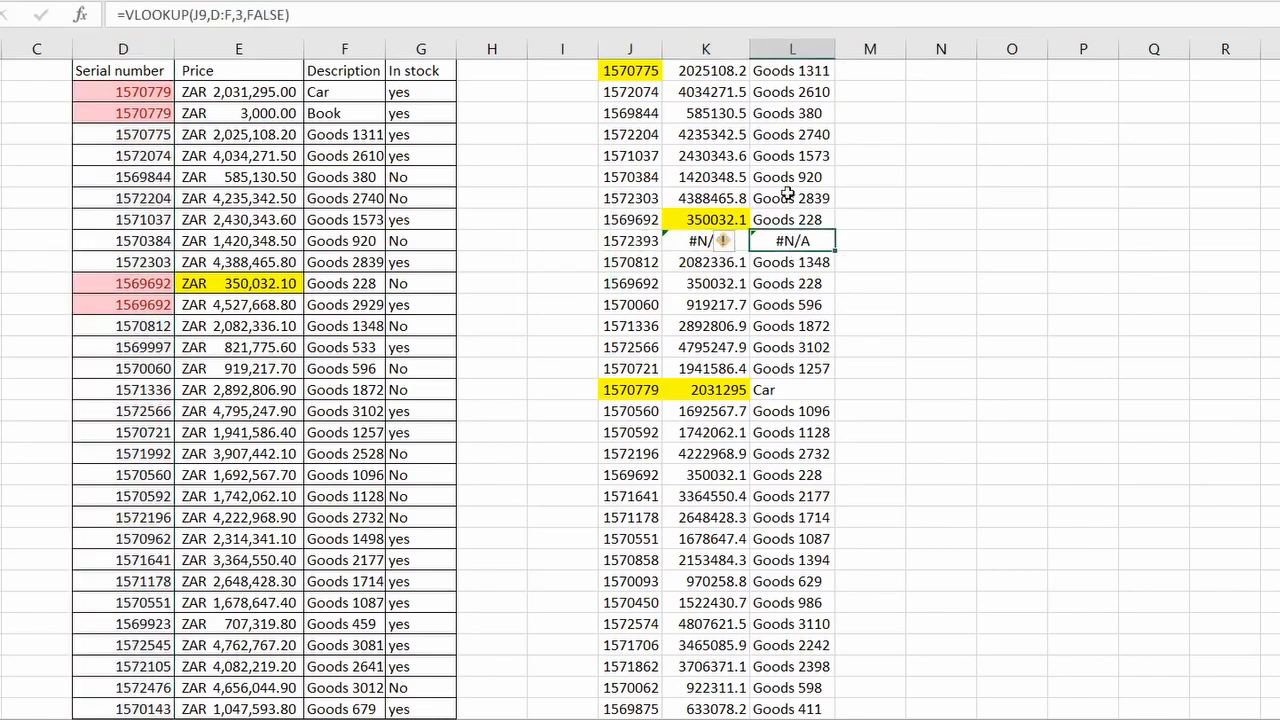
pyautogui.click(793, 70)
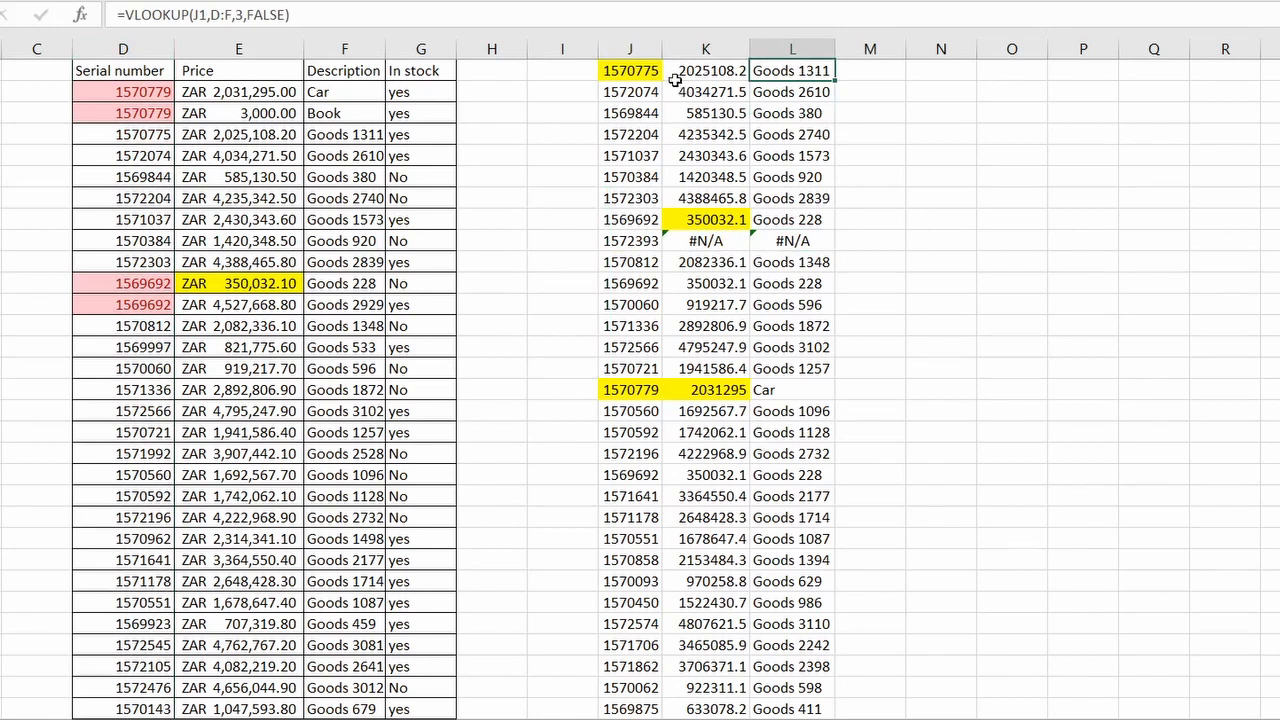
# - Inspect the lookup value, table range, column index and match type in the K2 VLOOKUP formula without changing it
pyautogui.click(635, 76)
pyautogui.click(797, 74)
pyautogui.click(711, 91)
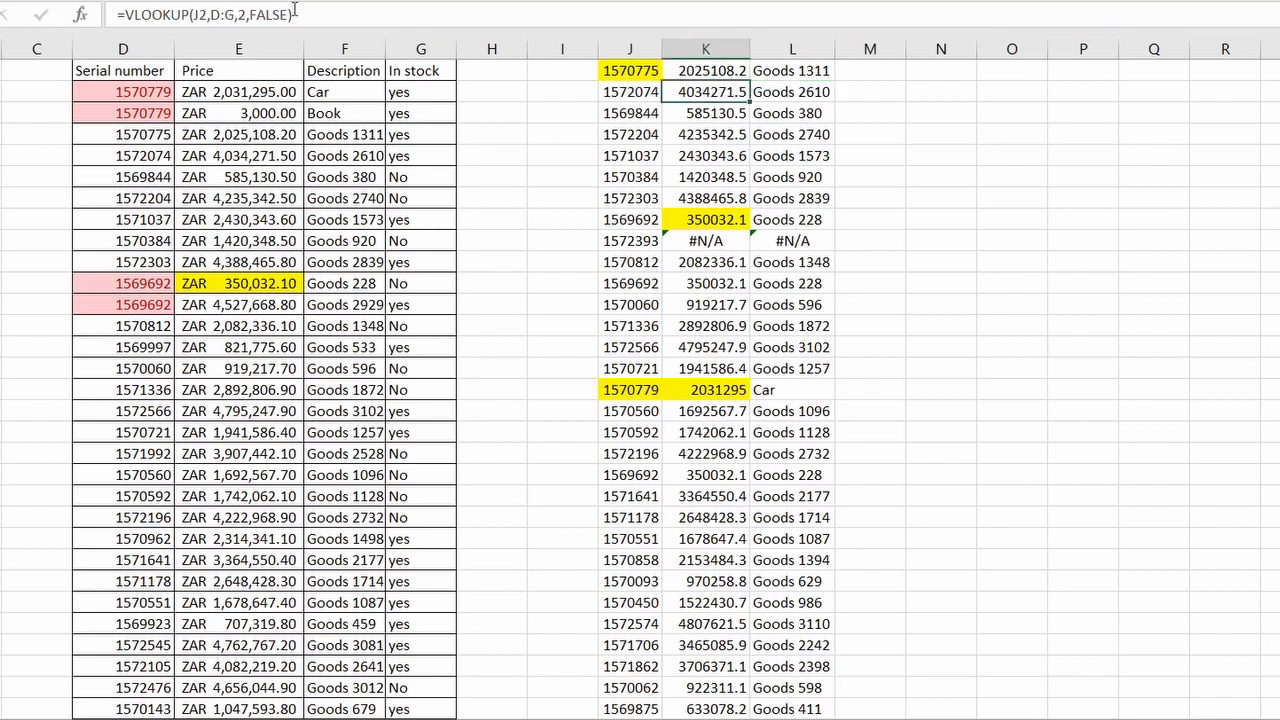
pyautogui.click(196, 14)
pyautogui.doubleClick(198, 14)
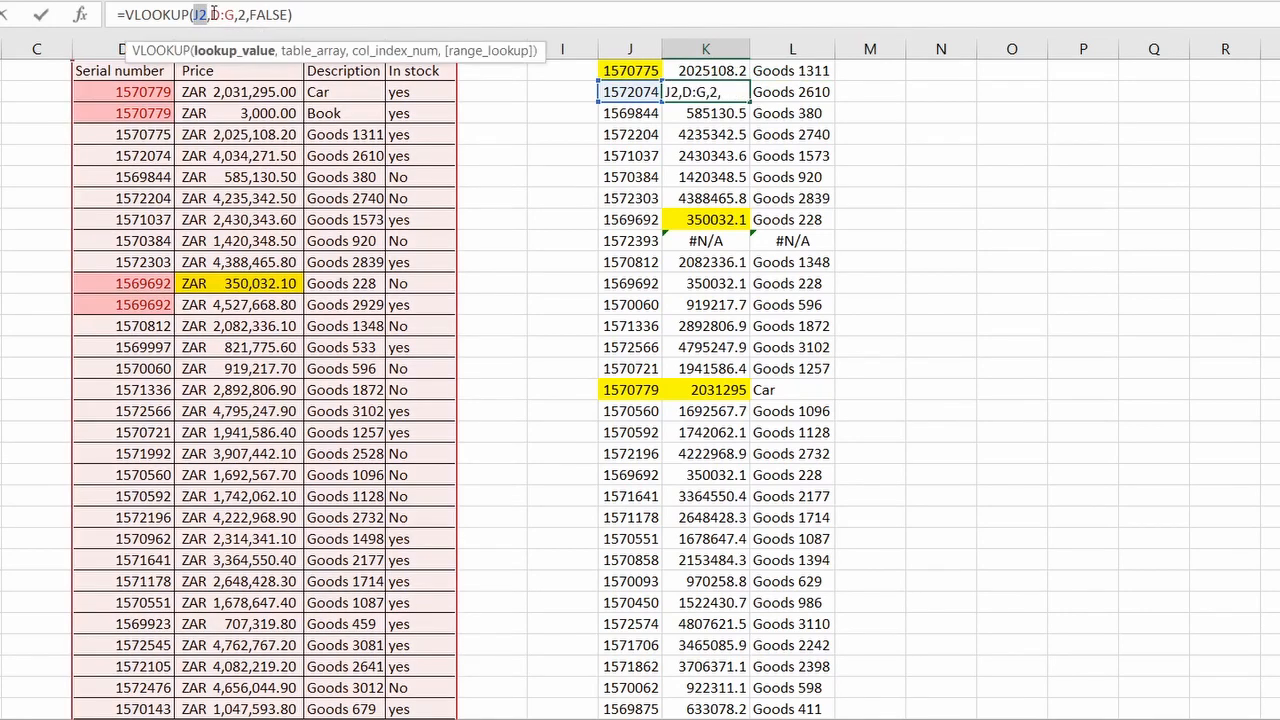
pyautogui.moveTo(211, 14); pyautogui.dragTo(234, 14)
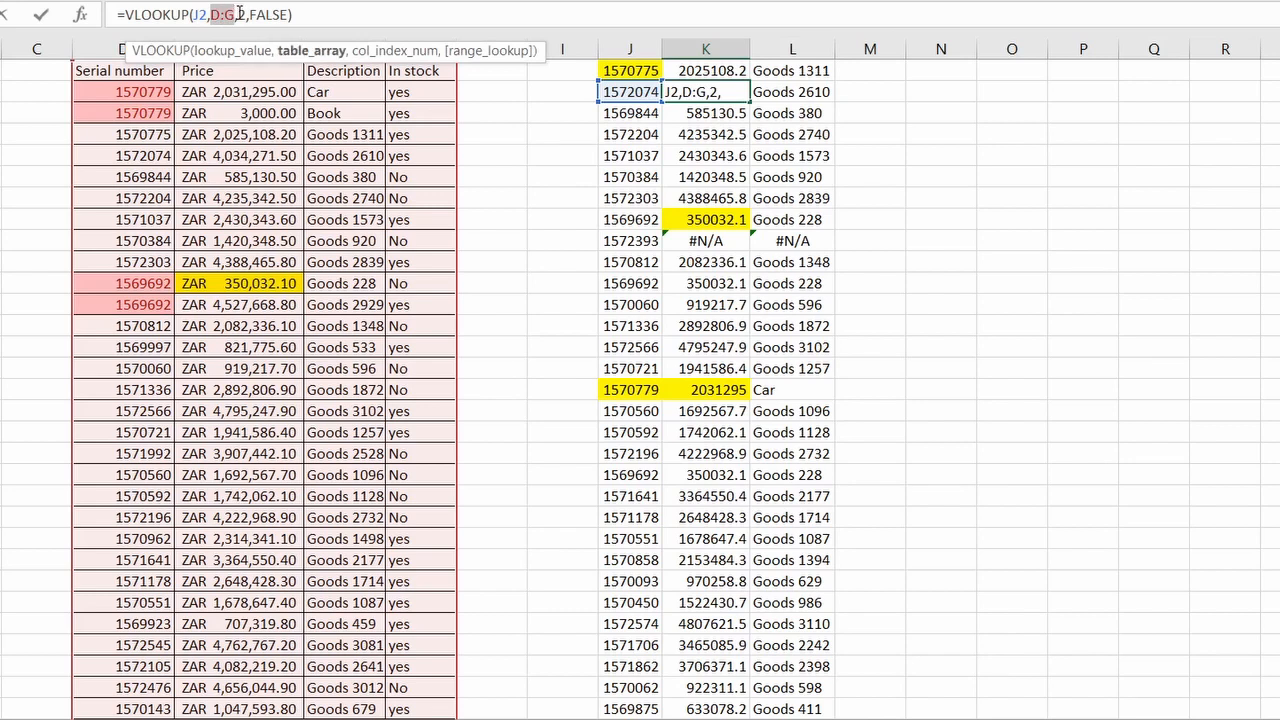
pyautogui.click(242, 13)
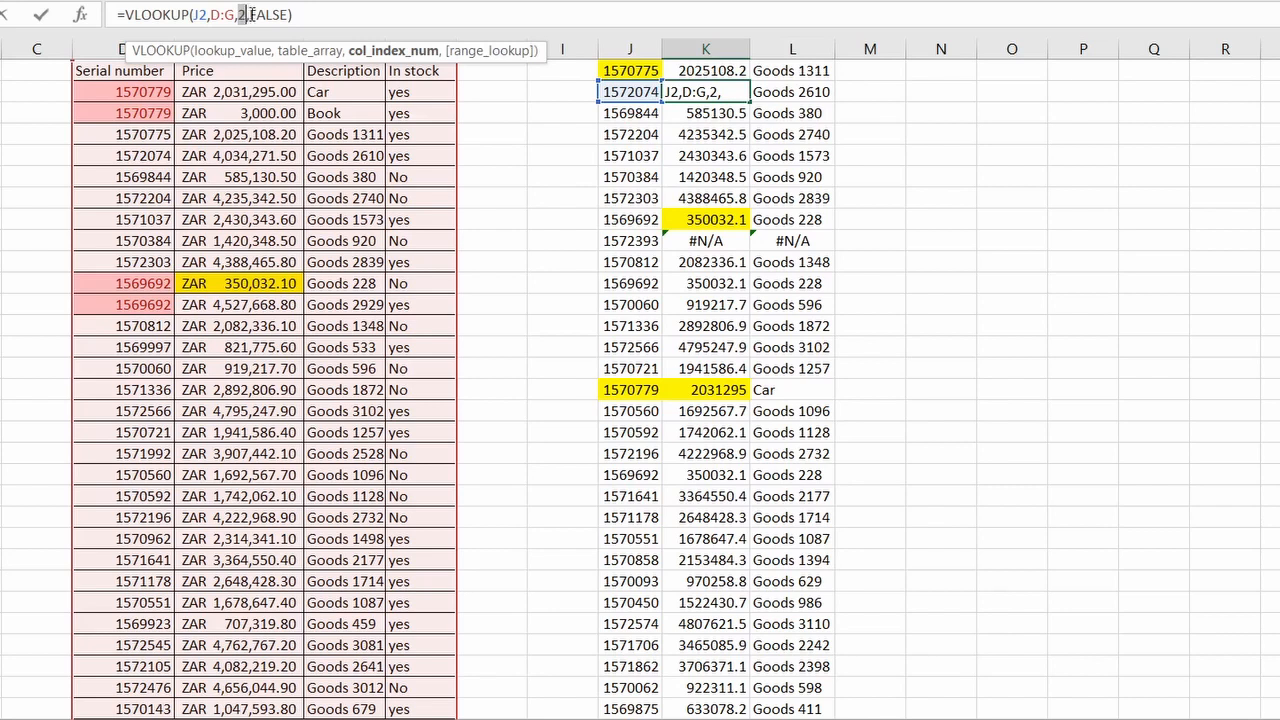
pyautogui.moveTo(250, 14); pyautogui.dragTo(292, 14)
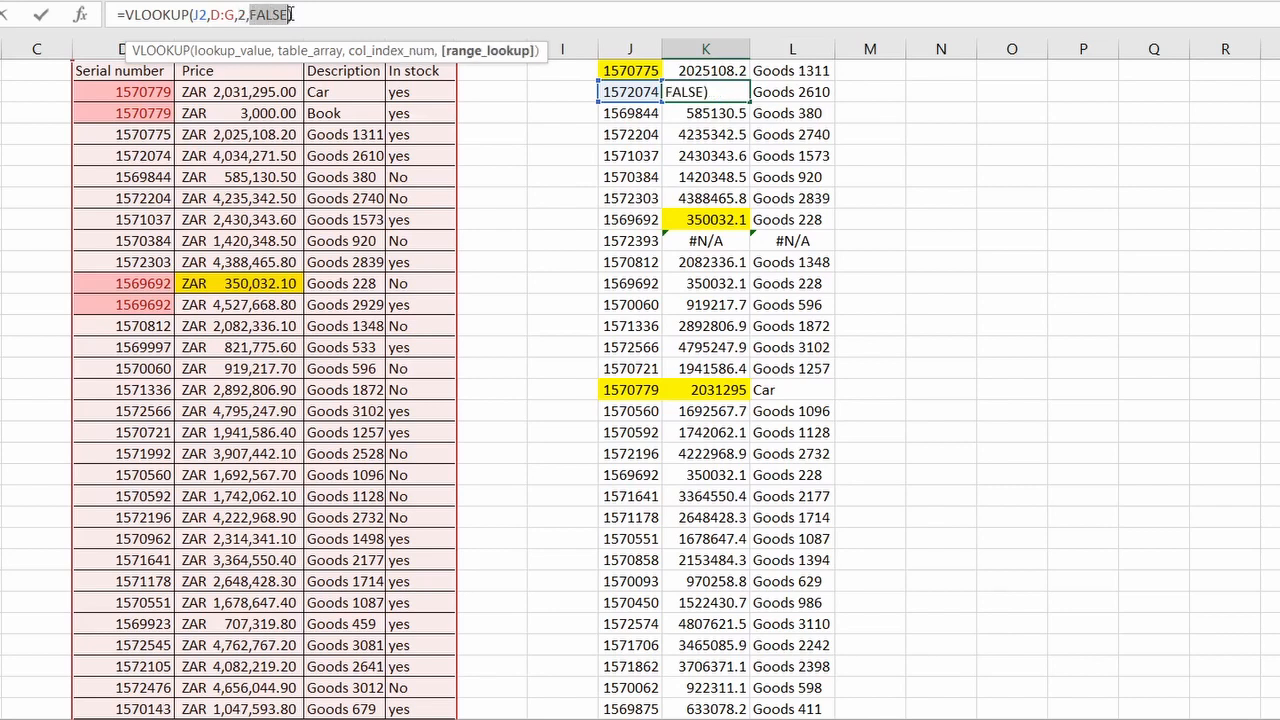
pyautogui.press('Escape')
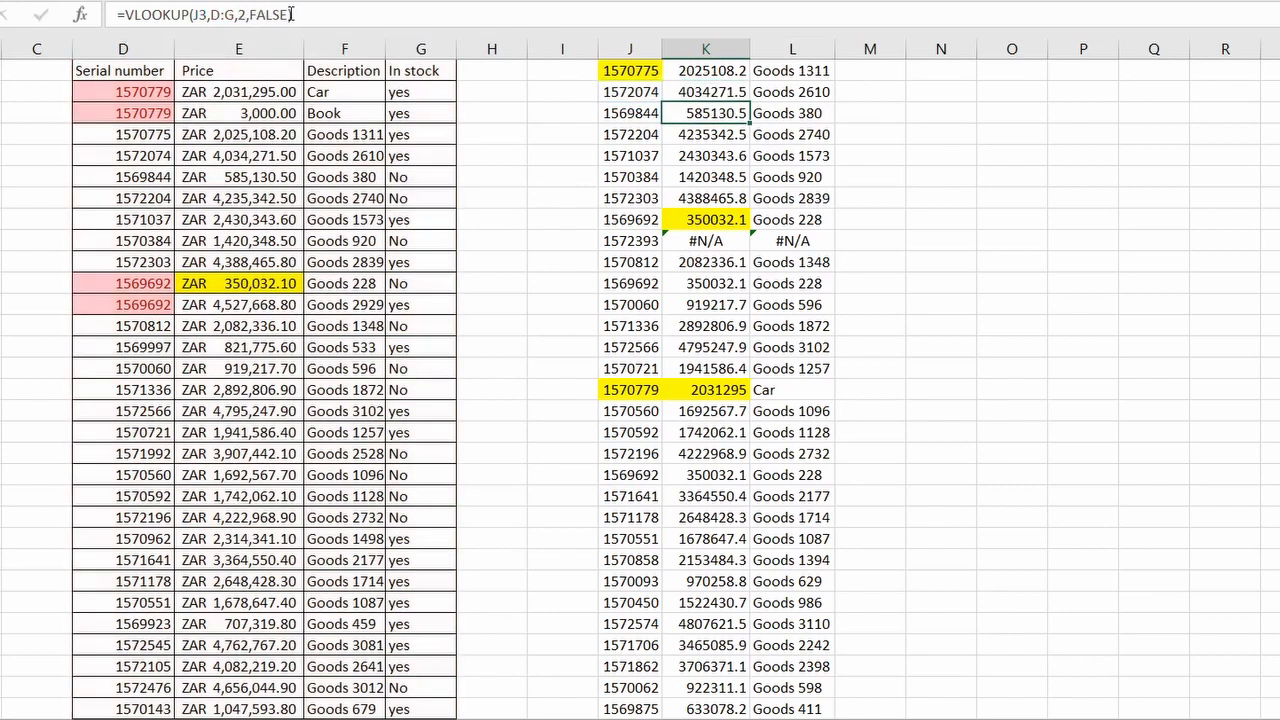
# - Find the serial number 1572074 from J2 in columns D to G and highlight the matching cell D5 in yellow
pyautogui.click(634, 91)
pyautogui.rightClick(636, 92)
pyautogui.click(688, 140)
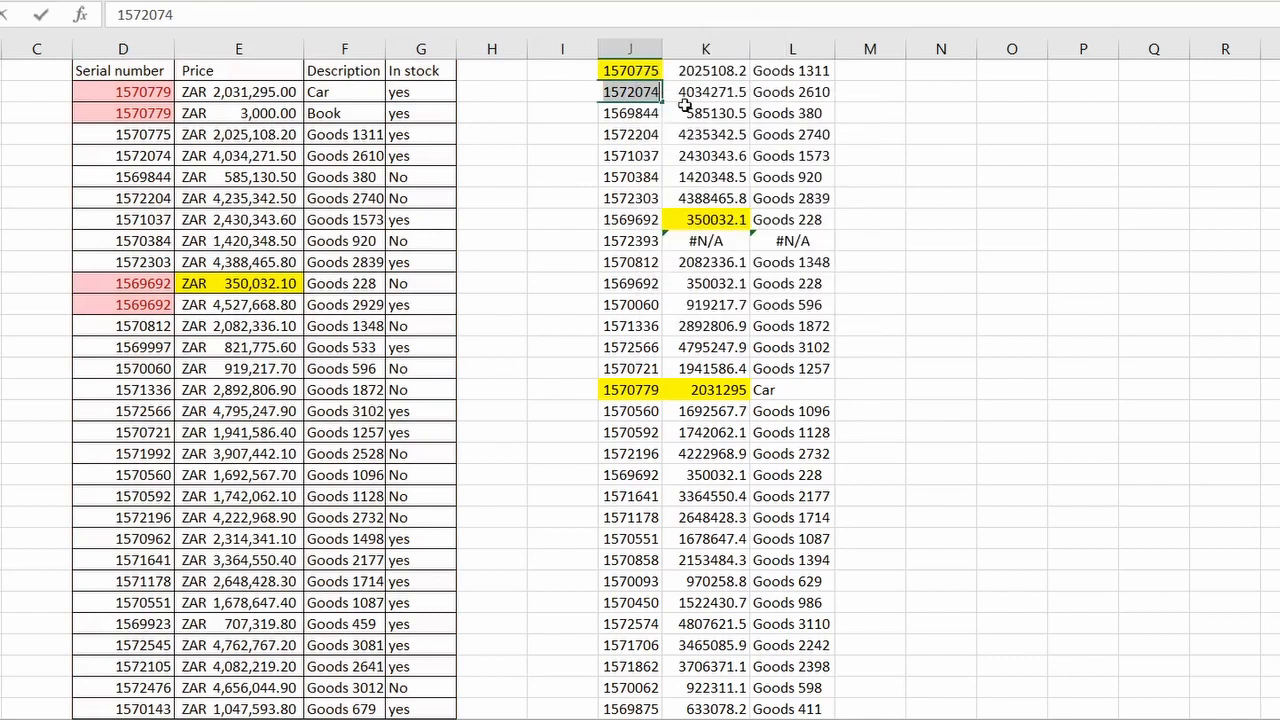
pyautogui.click(690, 92)
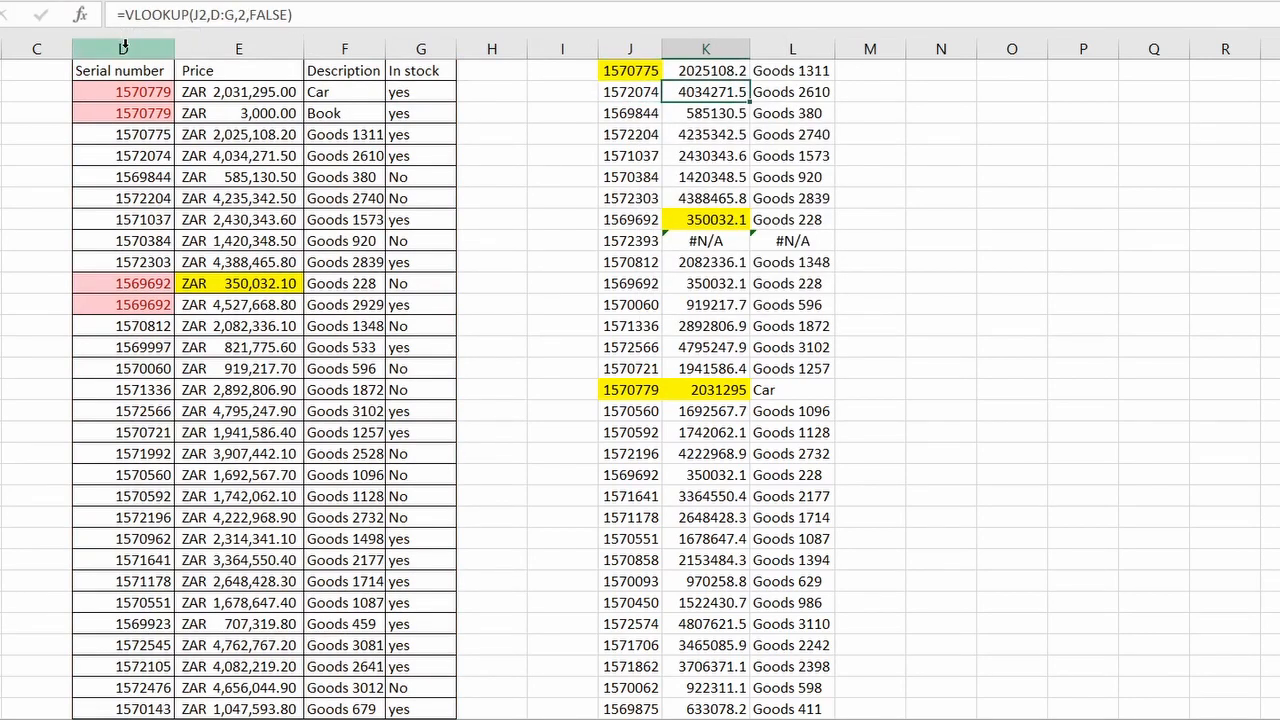
pyautogui.moveTo(122, 49); pyautogui.dragTo(407, 67)
pyautogui.hotkey('ctrl', 'f')
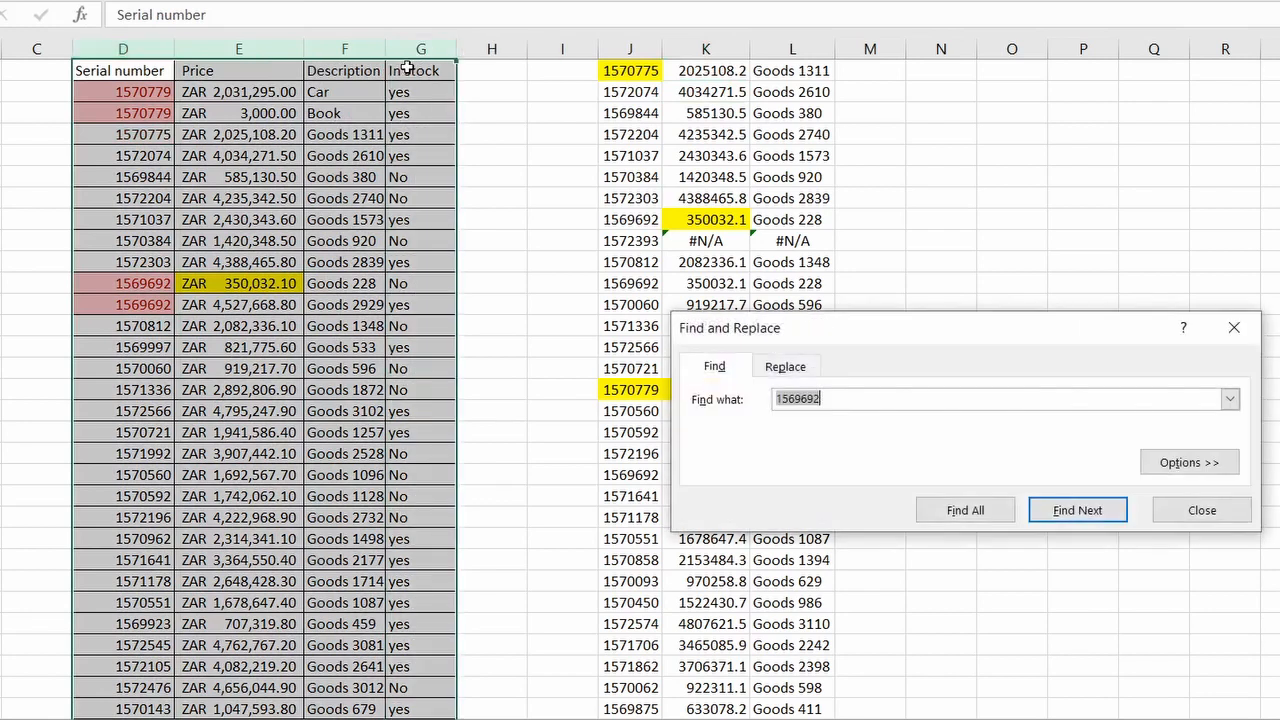
pyautogui.press('BackSpace')
pyautogui.write('1572074')
pyautogui.press('Return')
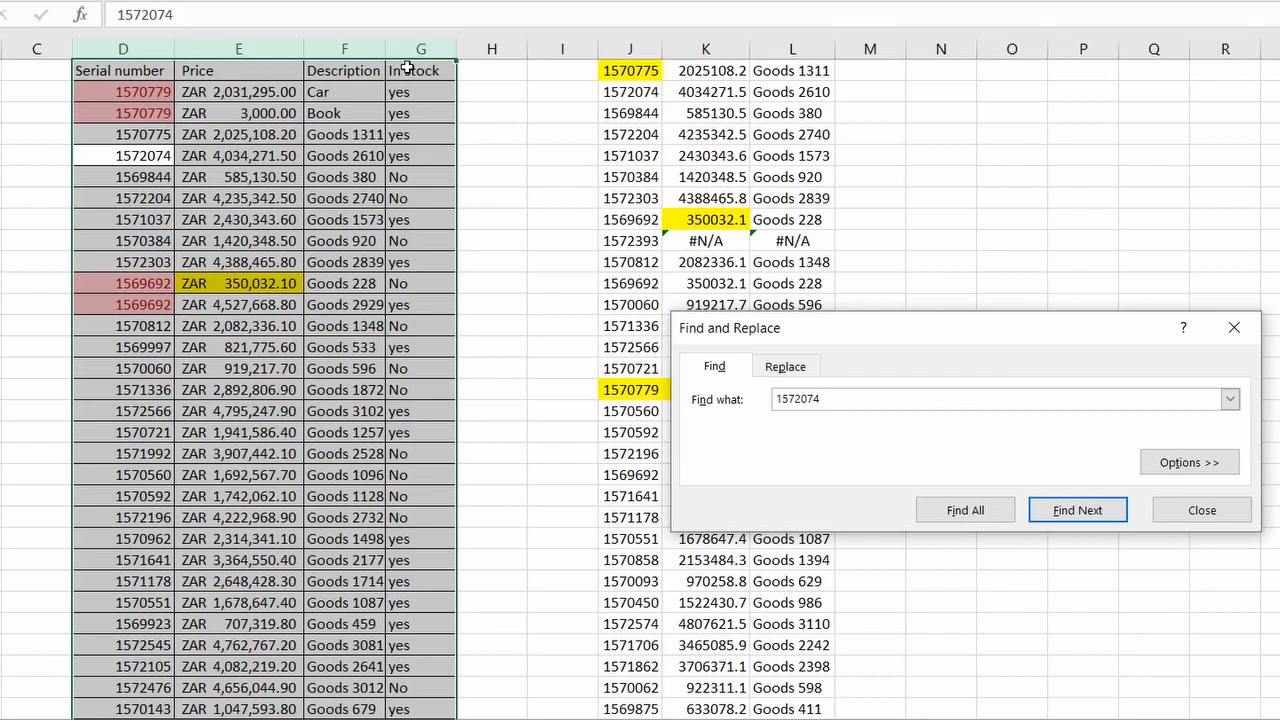
pyautogui.click(1234, 327)
pyautogui.click(140, 157)
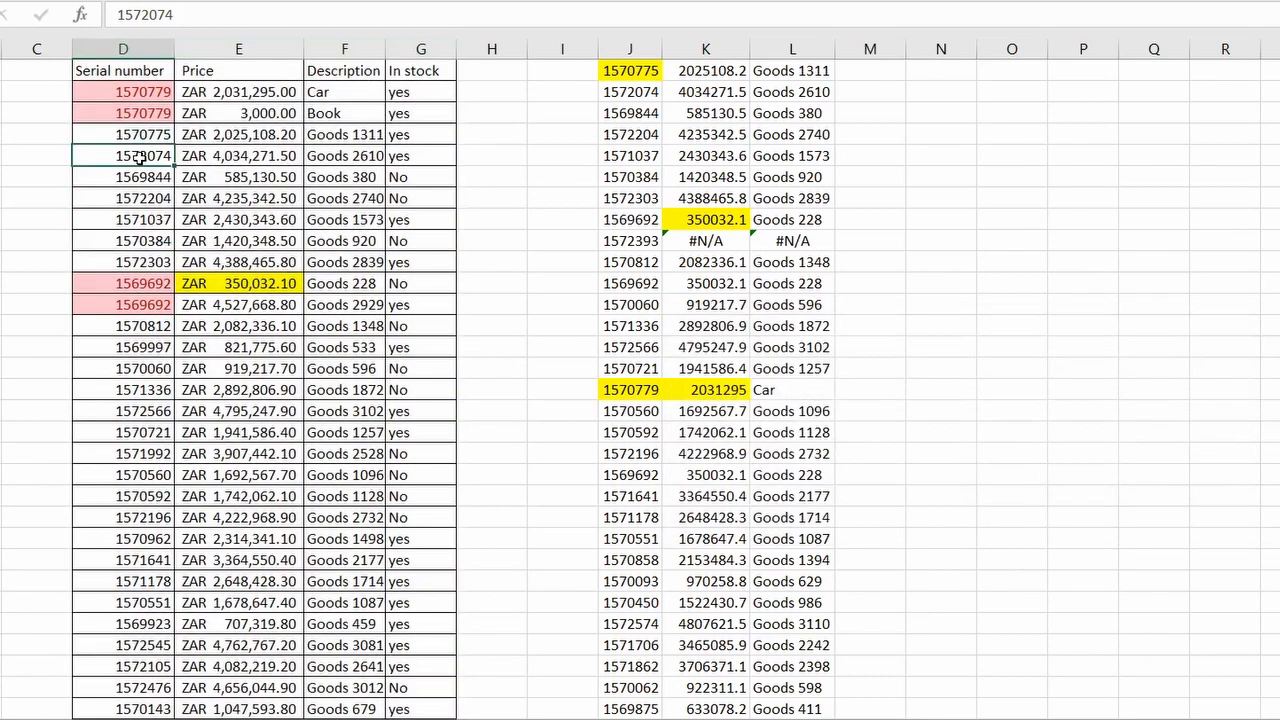
pyautogui.click(130, 1)
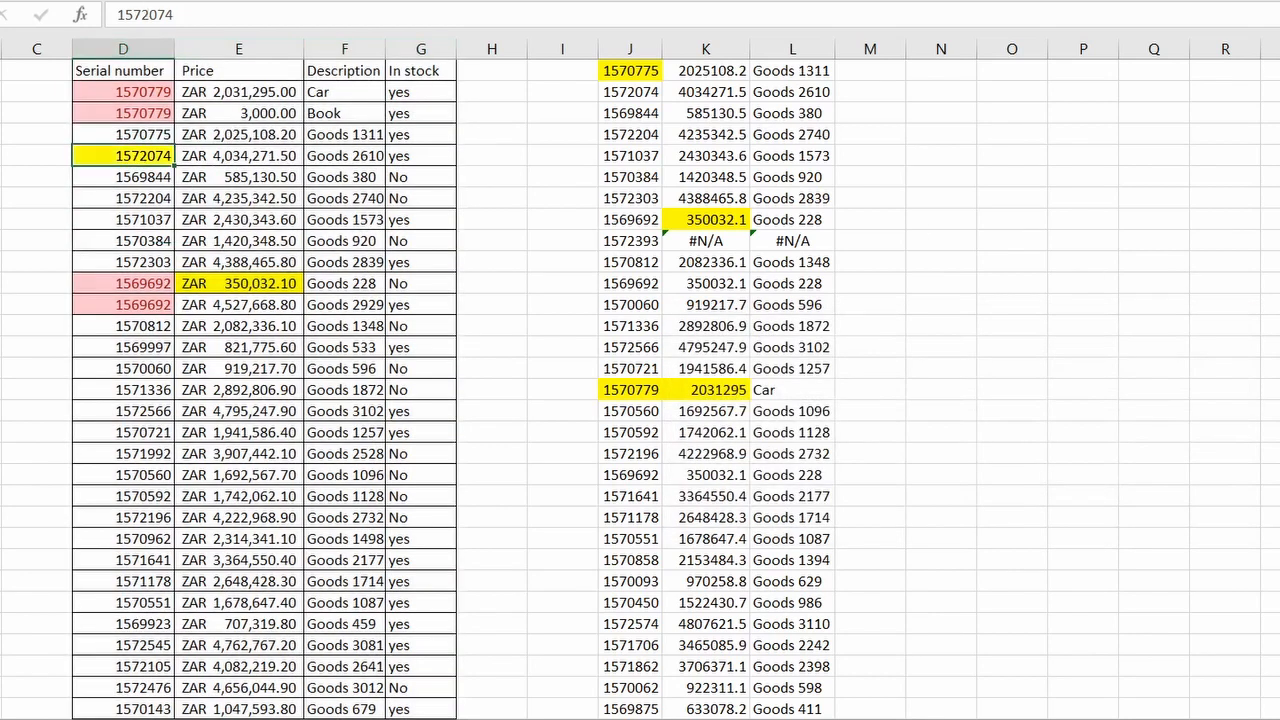
# - Compare the price and description beside the highlighted serial number in row 5 with the lookup results in K2 and L2
pyautogui.click(226, 152)
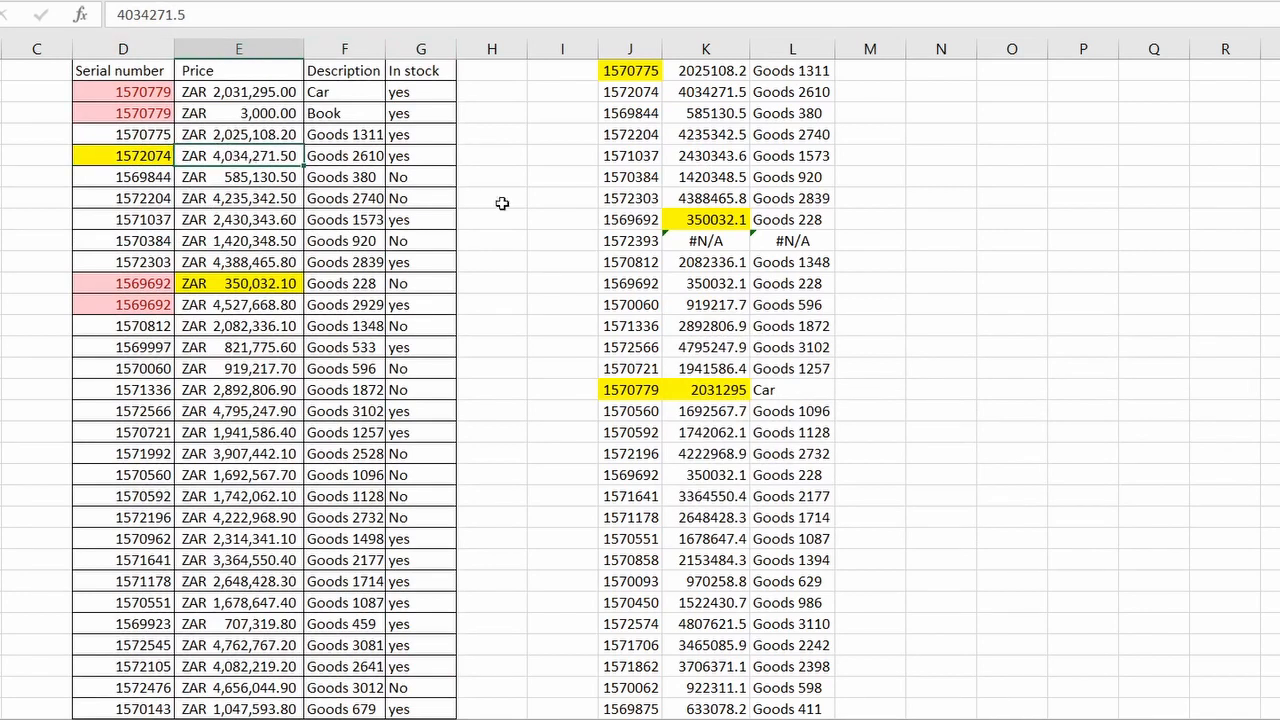
pyautogui.rightClick(655, 178)
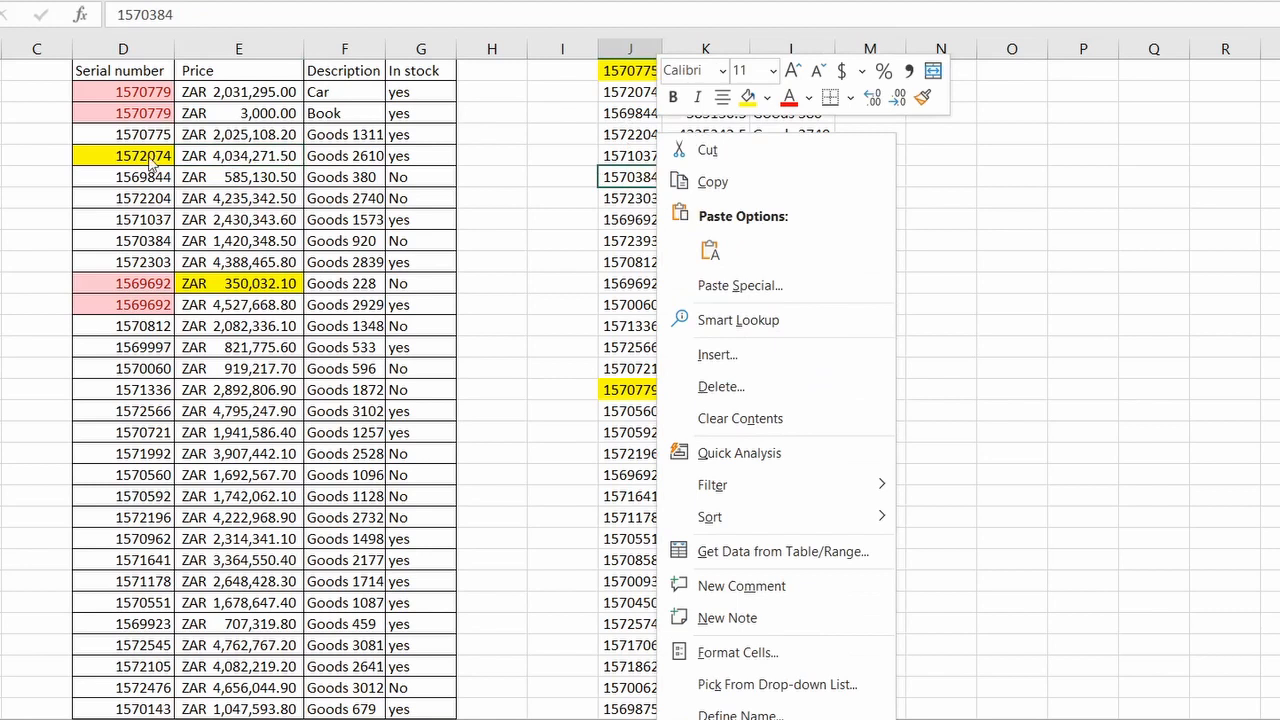
pyautogui.click(150, 160)
pyautogui.click(150, 157)
pyautogui.click(726, 92)
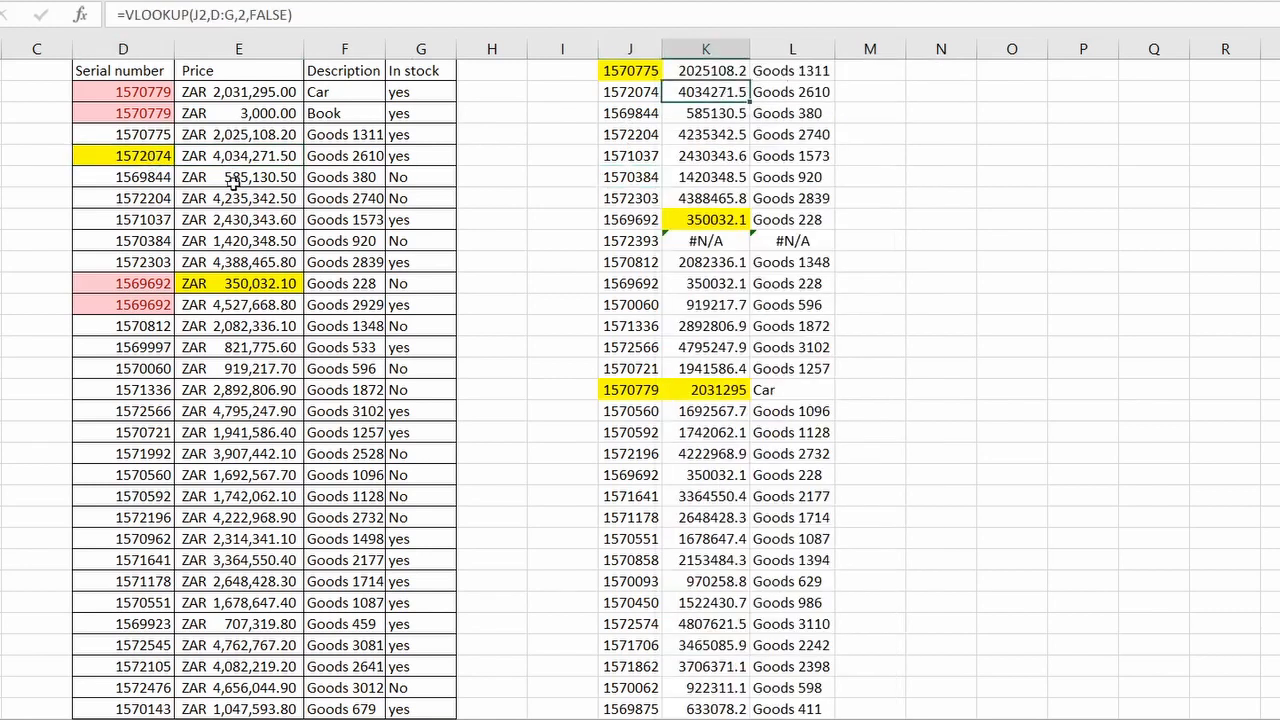
pyautogui.click(165, 48)
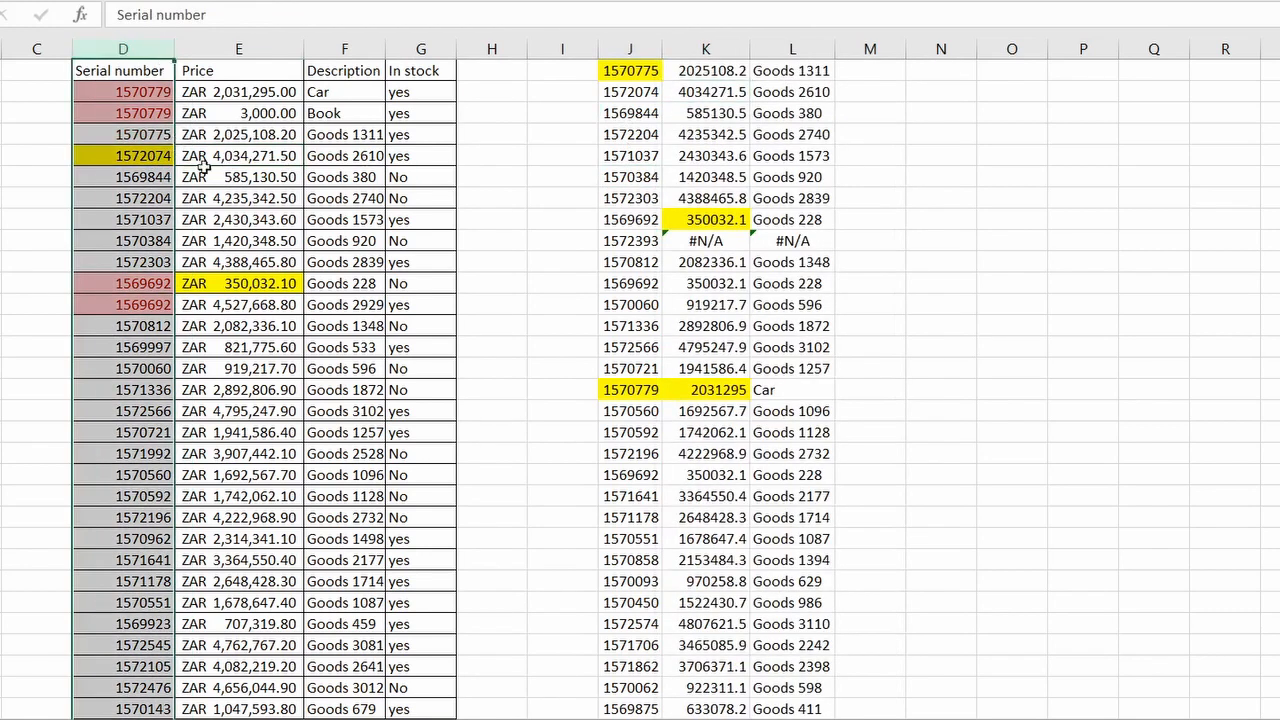
pyautogui.click(262, 157)
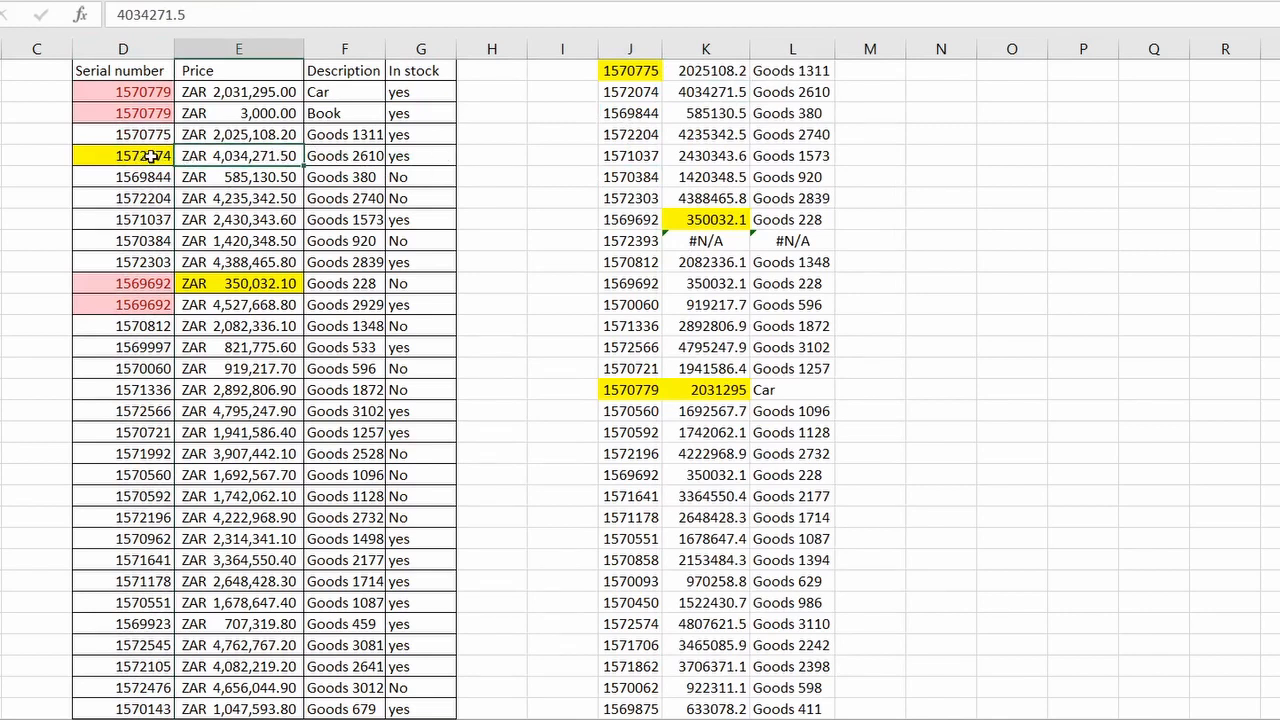
pyautogui.click(365, 155)
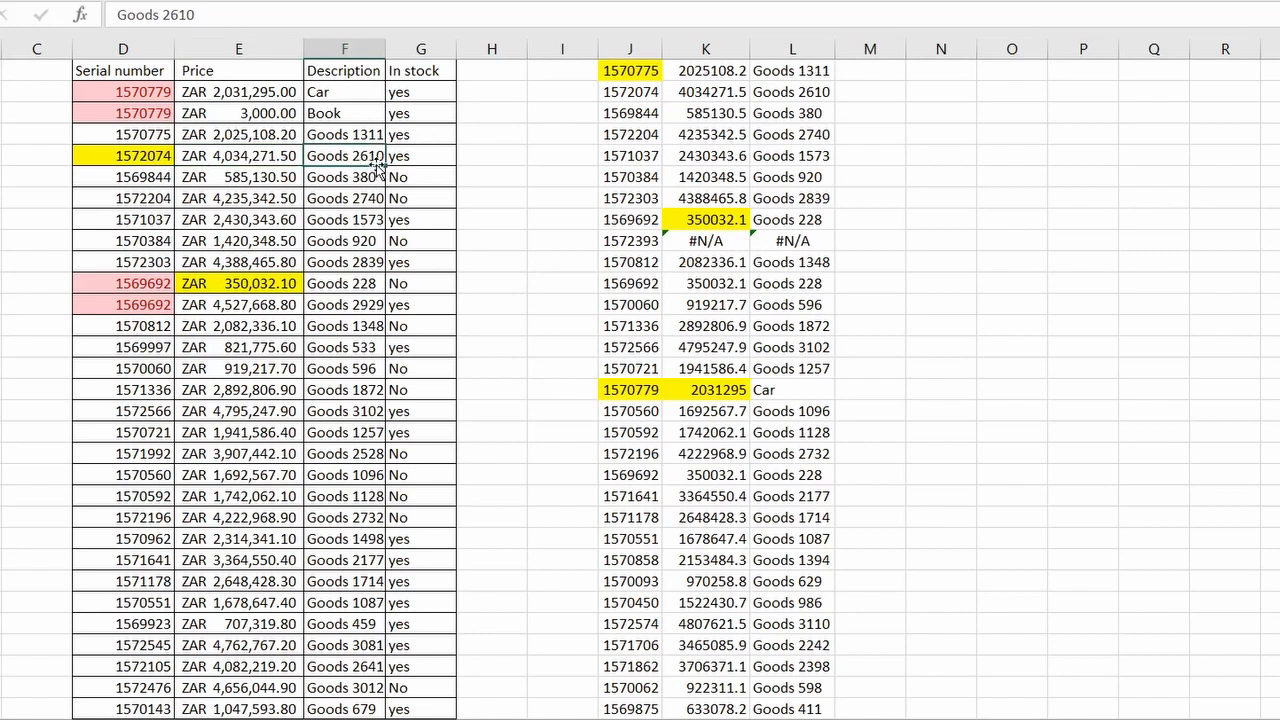
pyautogui.click(775, 92)
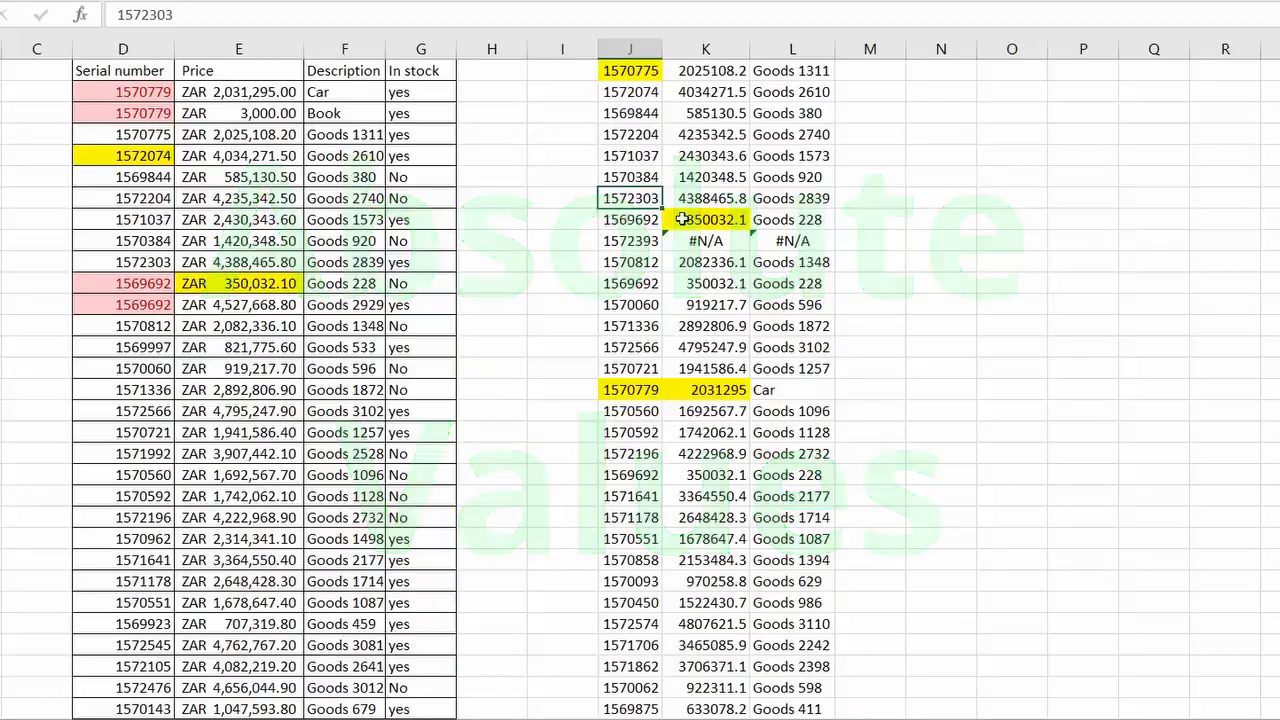
# - Replace the K1 formula's table range with the relative range D1:G3304 and fill the formula down column K
pyautogui.click(632, 71)
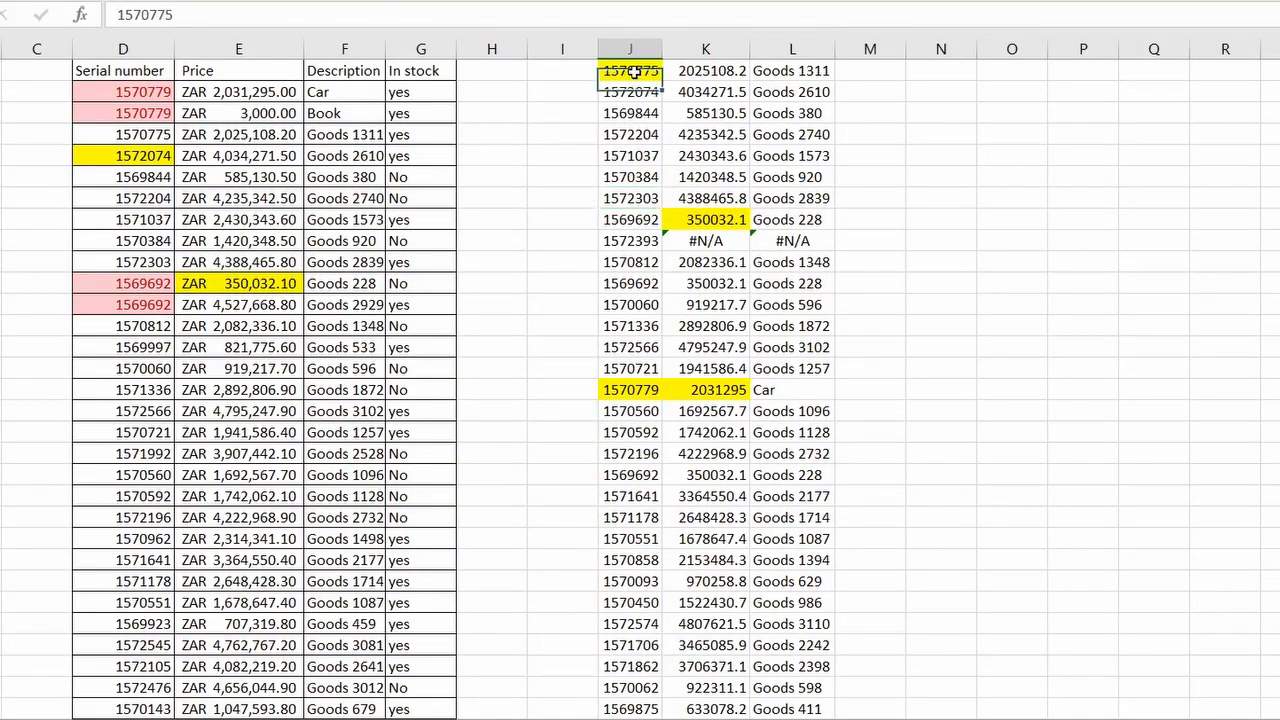
pyautogui.click(690, 72)
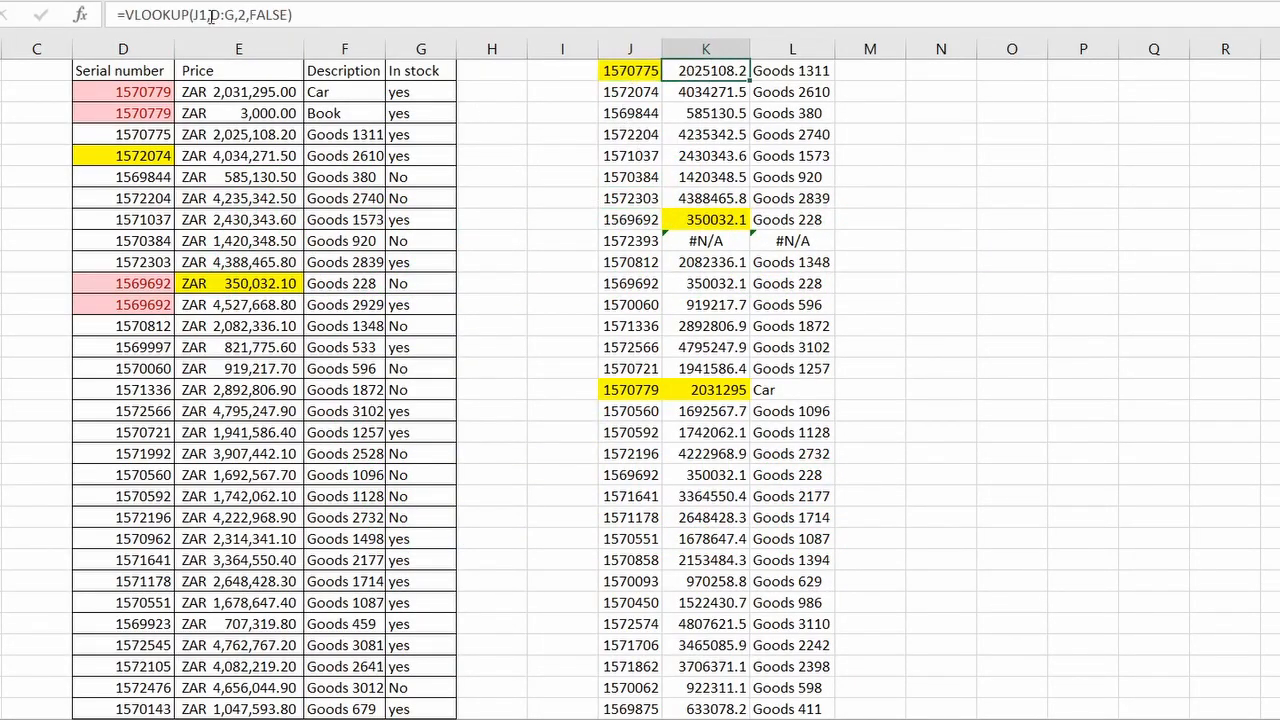
pyautogui.moveTo(211, 14); pyautogui.dragTo(235, 15)
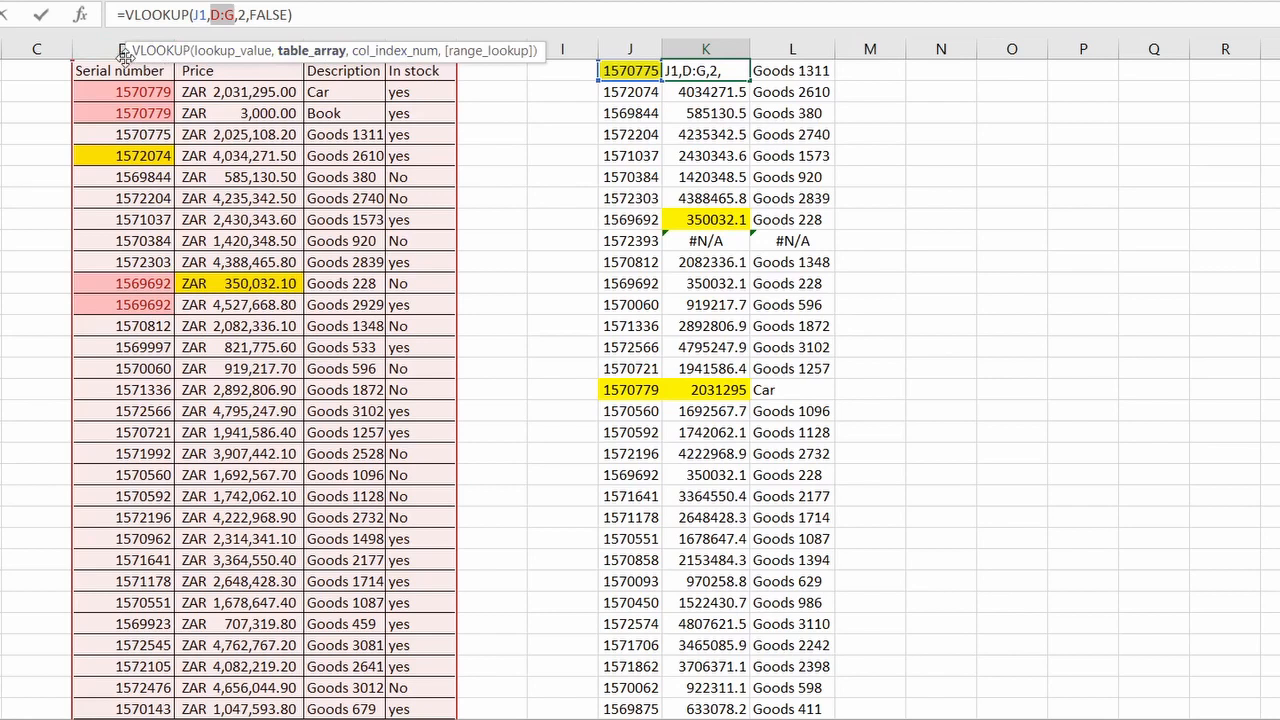
pyautogui.moveTo(104, 70); pyautogui.dragTo(415, 70)
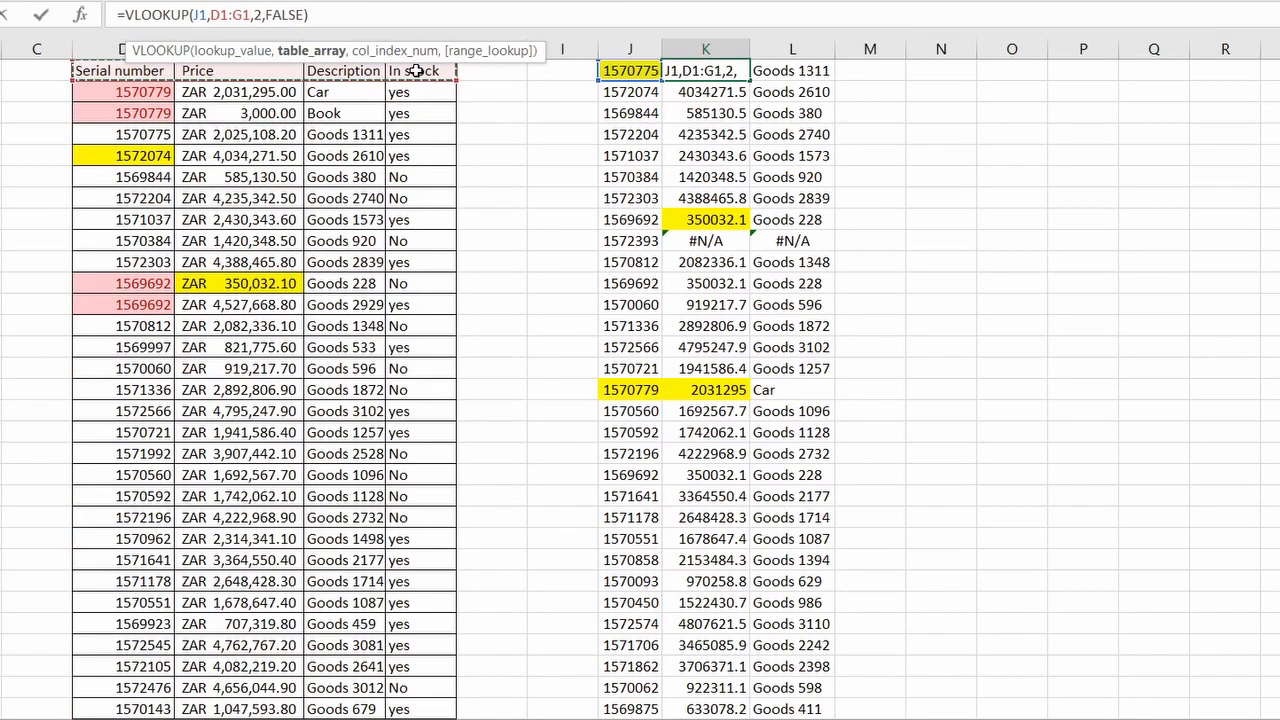
pyautogui.hotkey('ctrl', 'shift', 'Down')
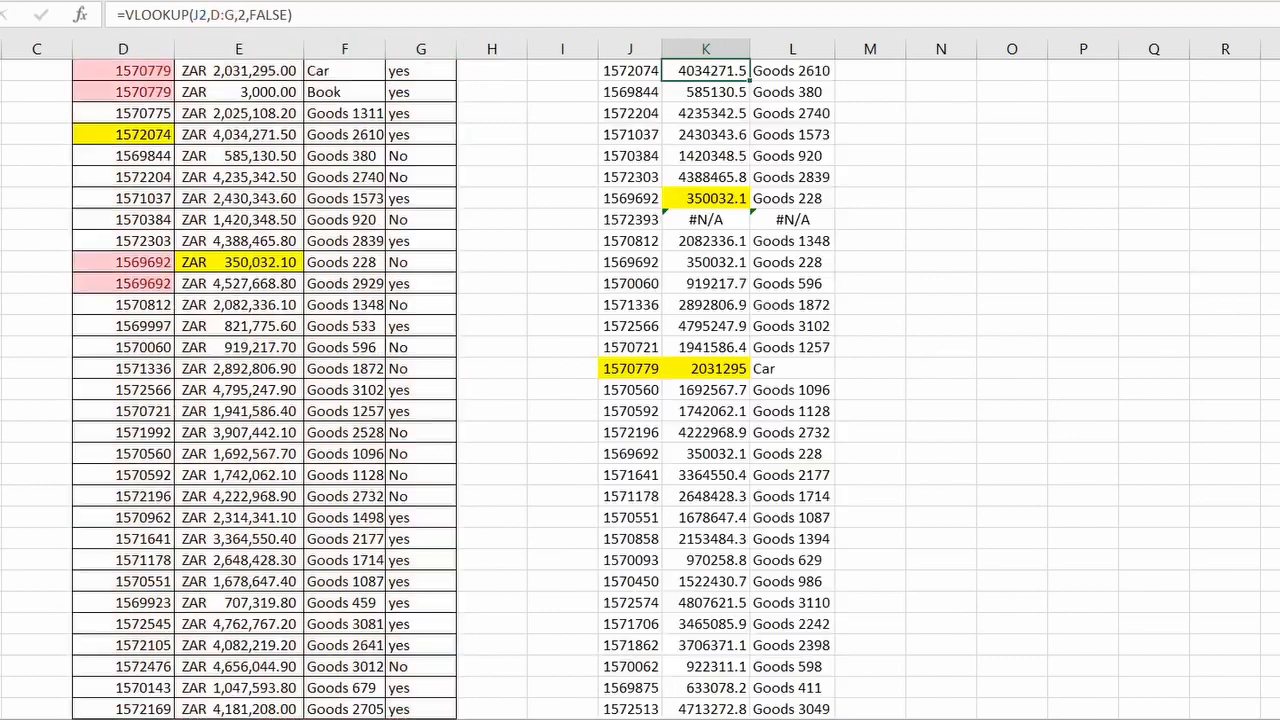
pyautogui.scroll(1, 1249, 429)
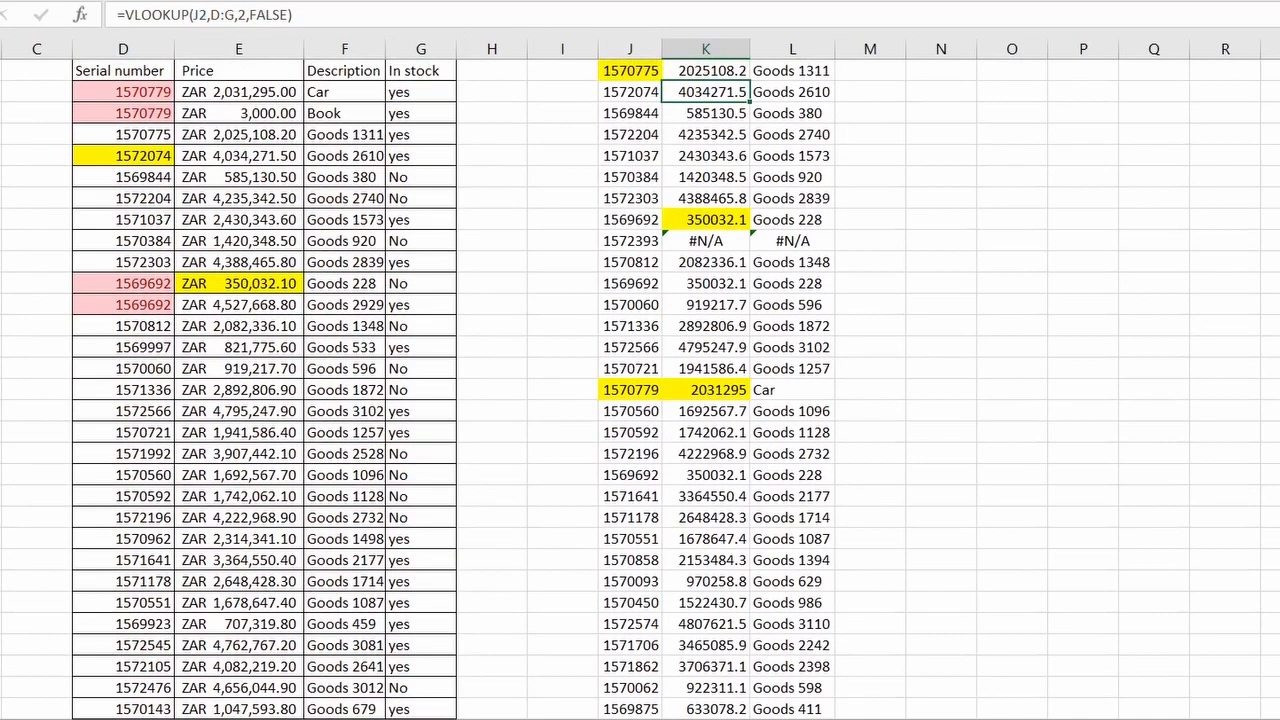
pyautogui.click(697, 71)
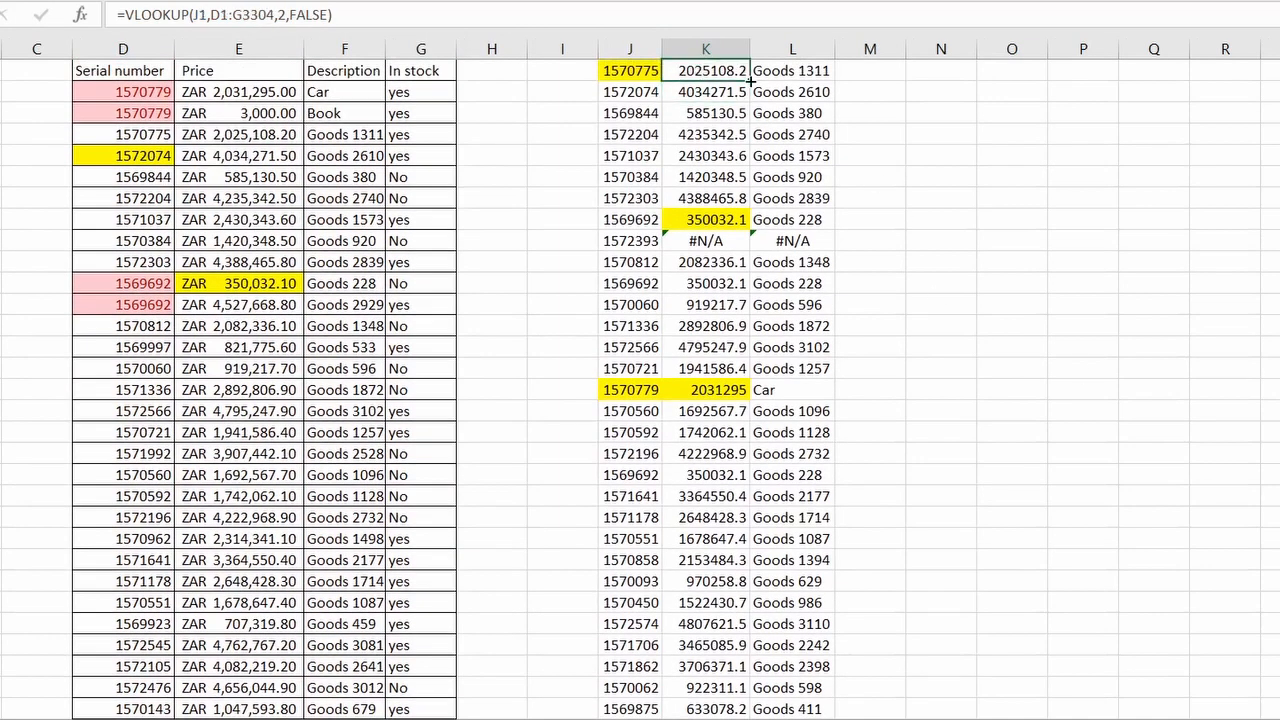
pyautogui.doubleClick(750, 80)
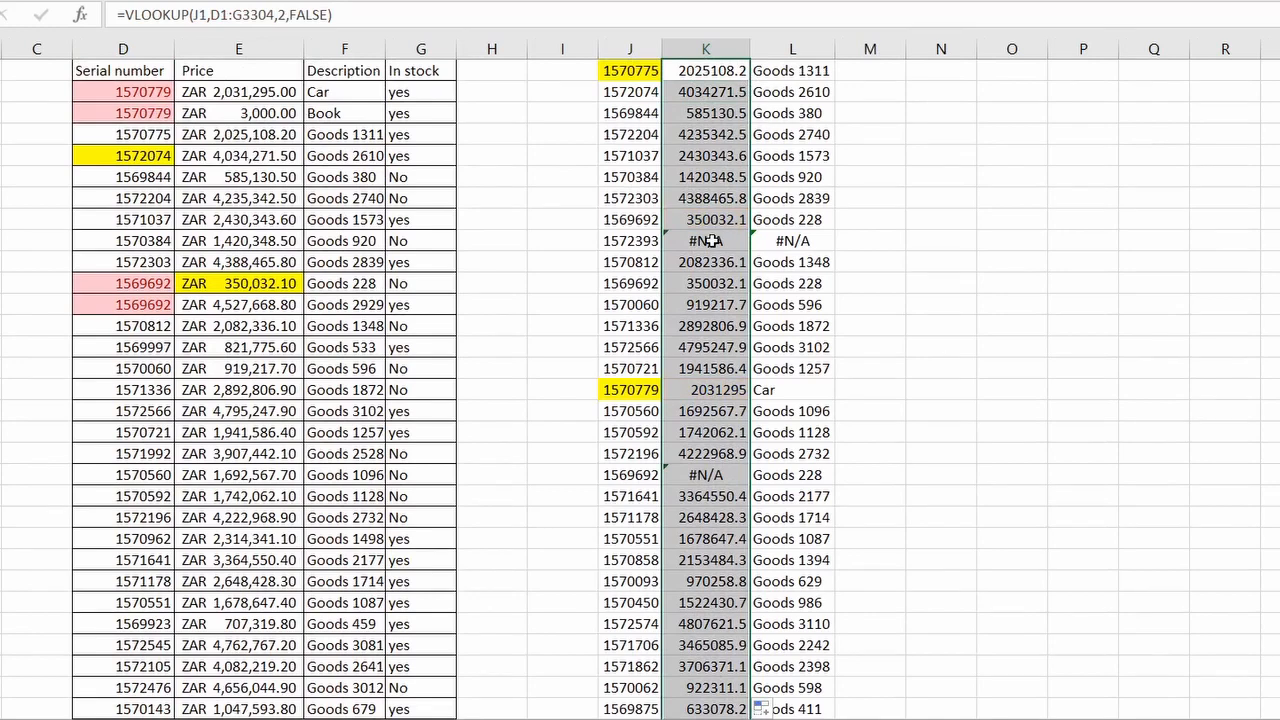
# - Examine the #N/A results in K9 and K20 and the table ranges their formulas refer to
pyautogui.moveTo(706, 241); pyautogui.dragTo(790, 219)
pyautogui.scroll(-2, 783, 315)
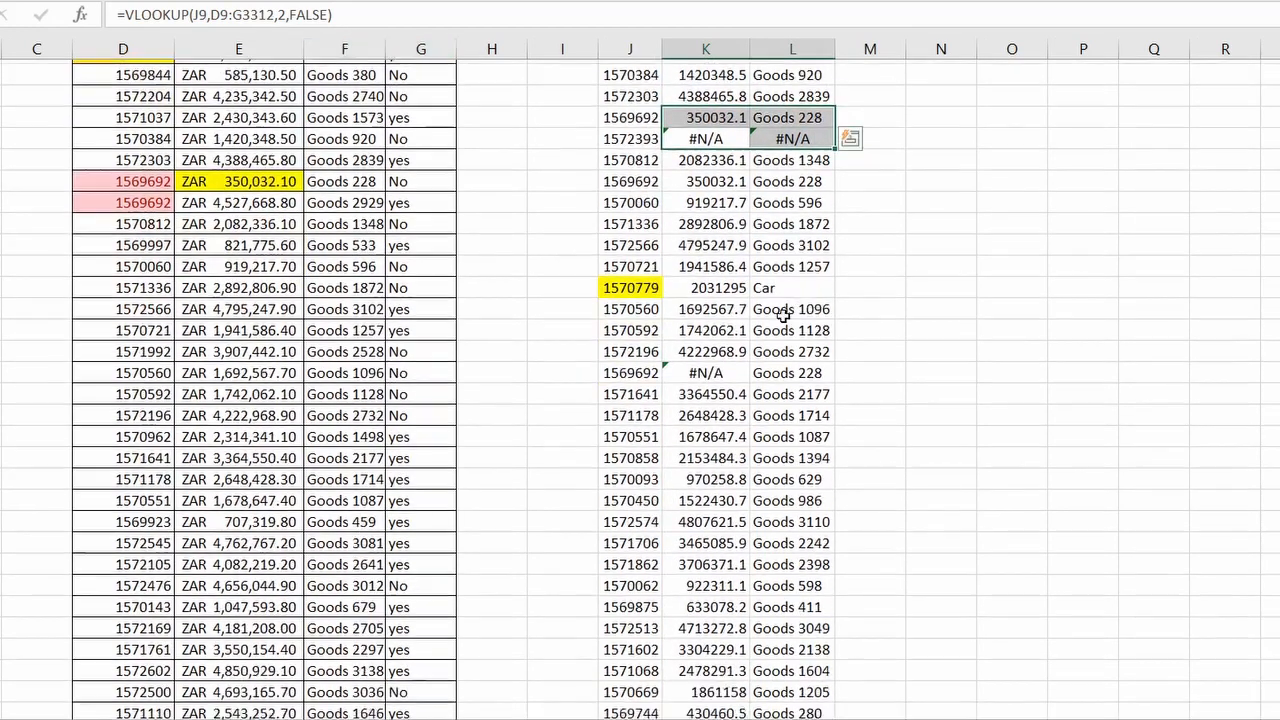
pyautogui.click(720, 352)
pyautogui.scroll(-1, 765, 372)
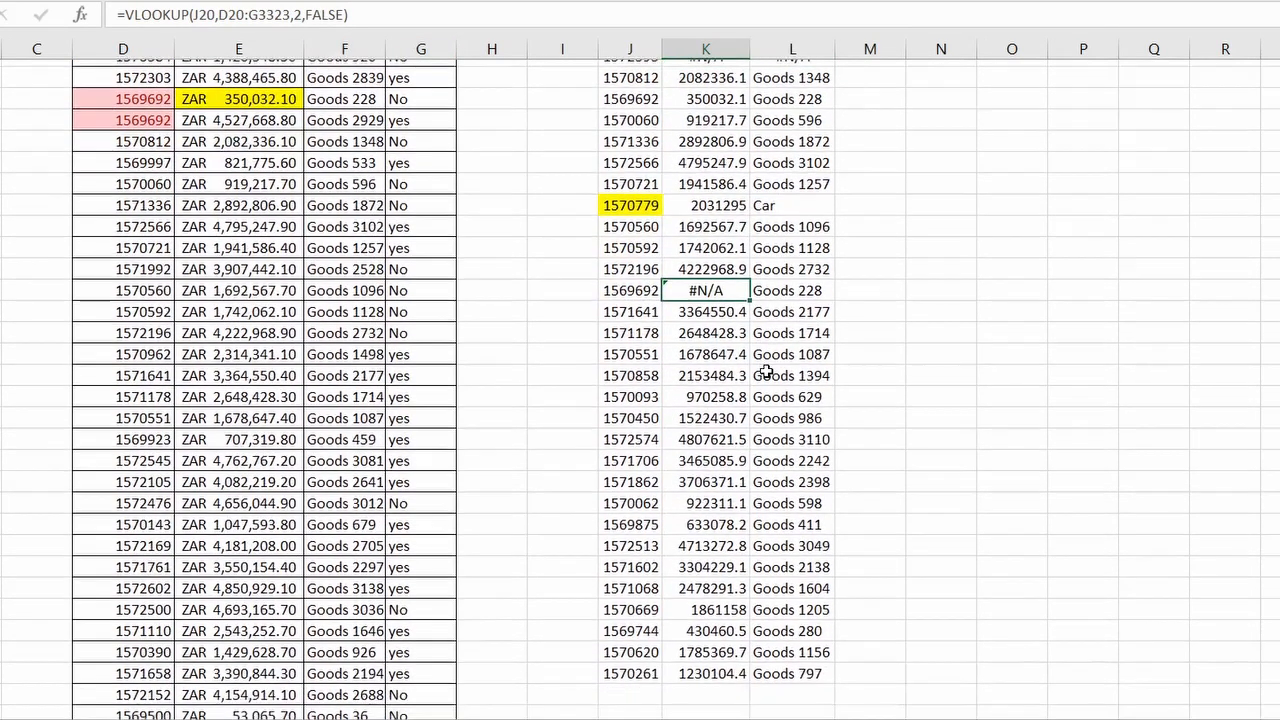
pyautogui.scroll(-1, 765, 372)
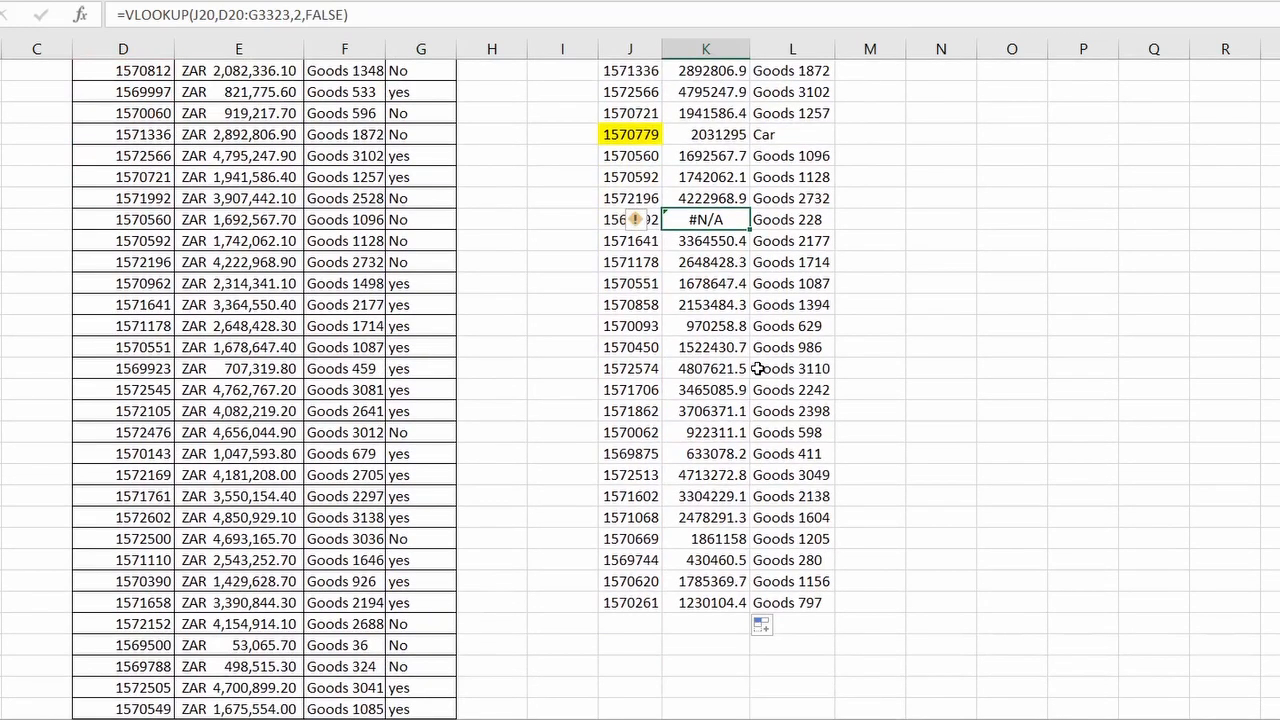
pyautogui.doubleClick(708, 219)
pyautogui.press('Return')
pyautogui.scroll(4, 705, 200)
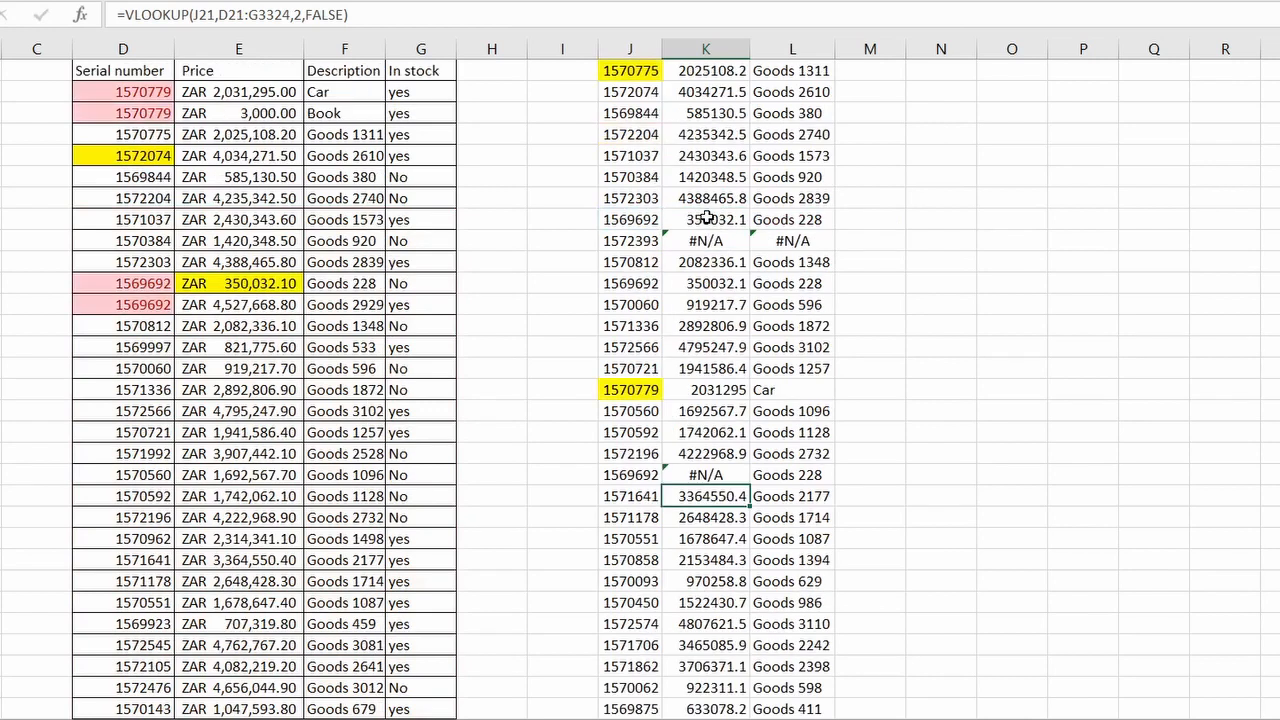
# - Copy the K1 lookup formula across to L1 and try filling both formulas down the list
pyautogui.click(712, 68)
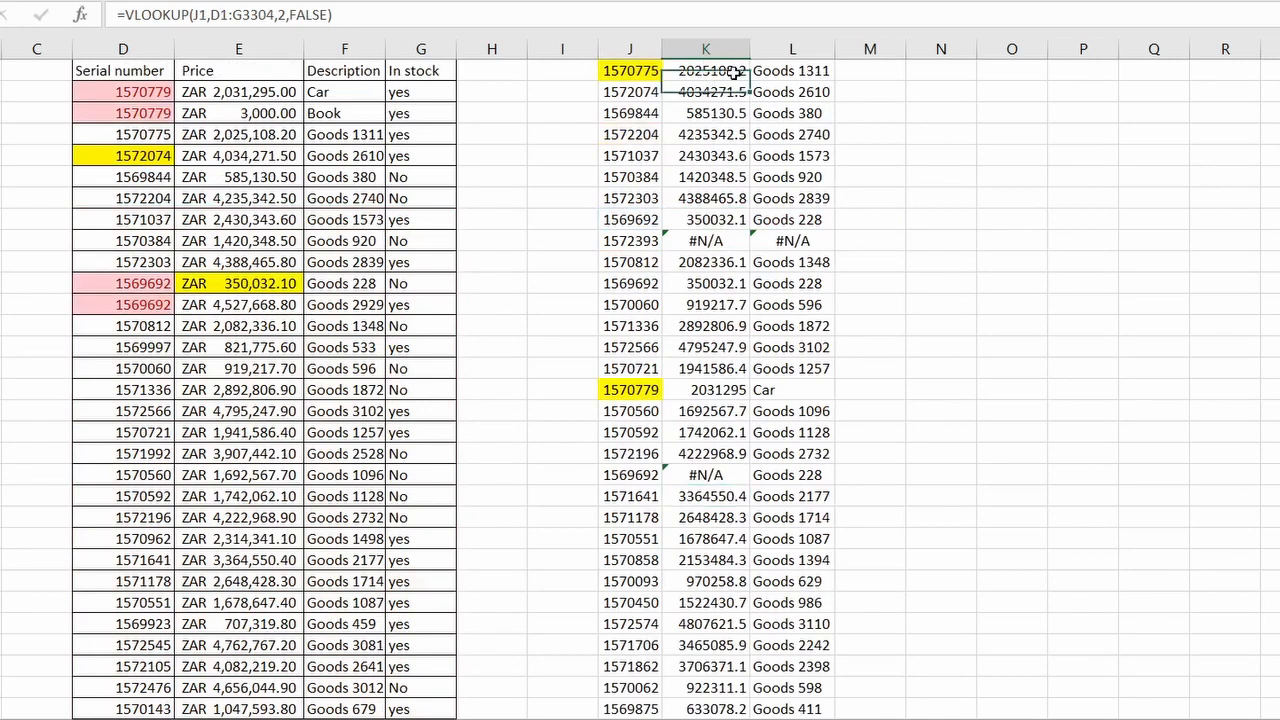
pyautogui.moveTo(750, 81); pyautogui.dragTo(836, 80)
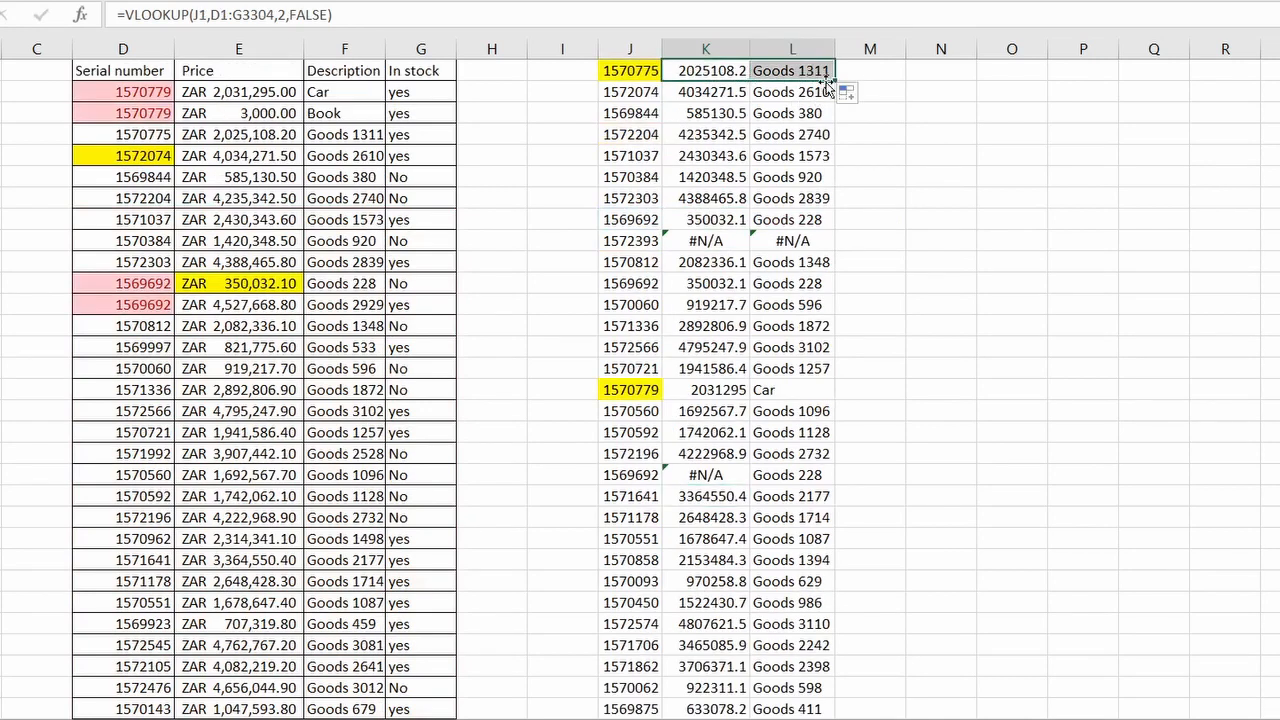
pyautogui.doubleClick(834, 80)
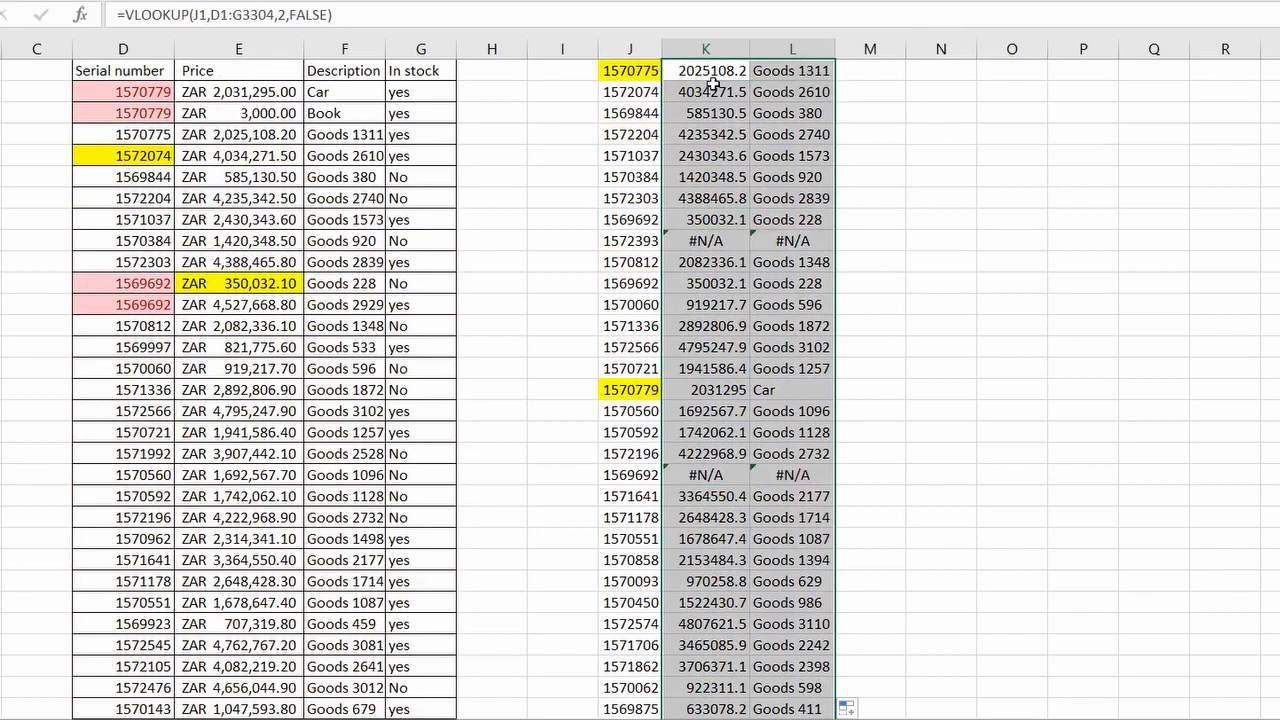
pyautogui.hotkey('ctrl', 'z')
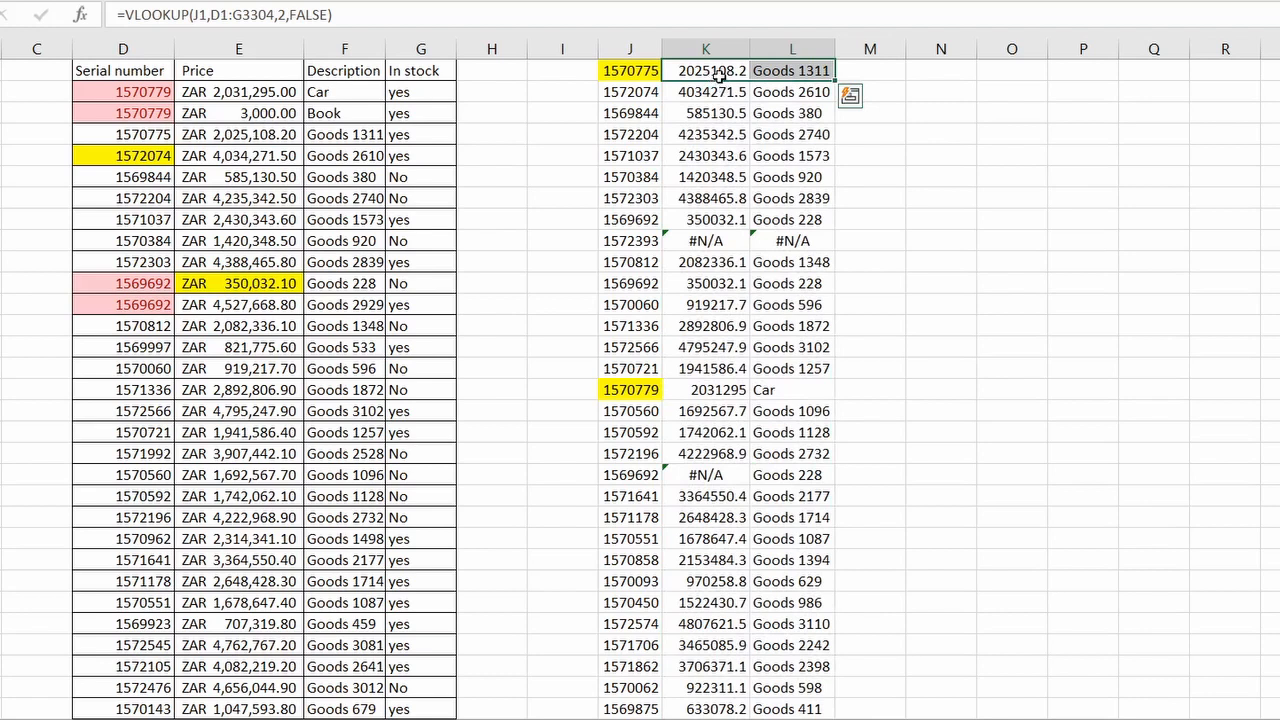
# - Examine how the table range shifts in each lookup formula from K1 down to K18
pyautogui.click(718, 73)
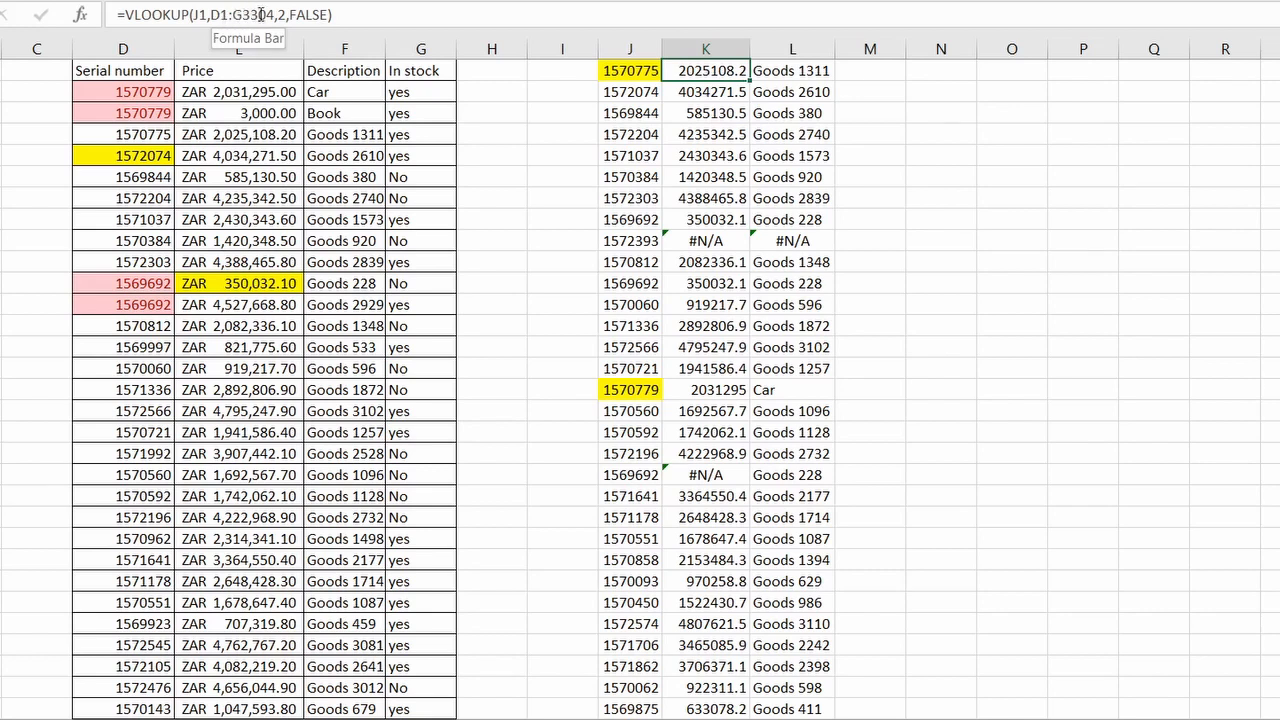
pyautogui.press('Down')
pyautogui.press('Down')
pyautogui.press('Down')
pyautogui.press('Down')
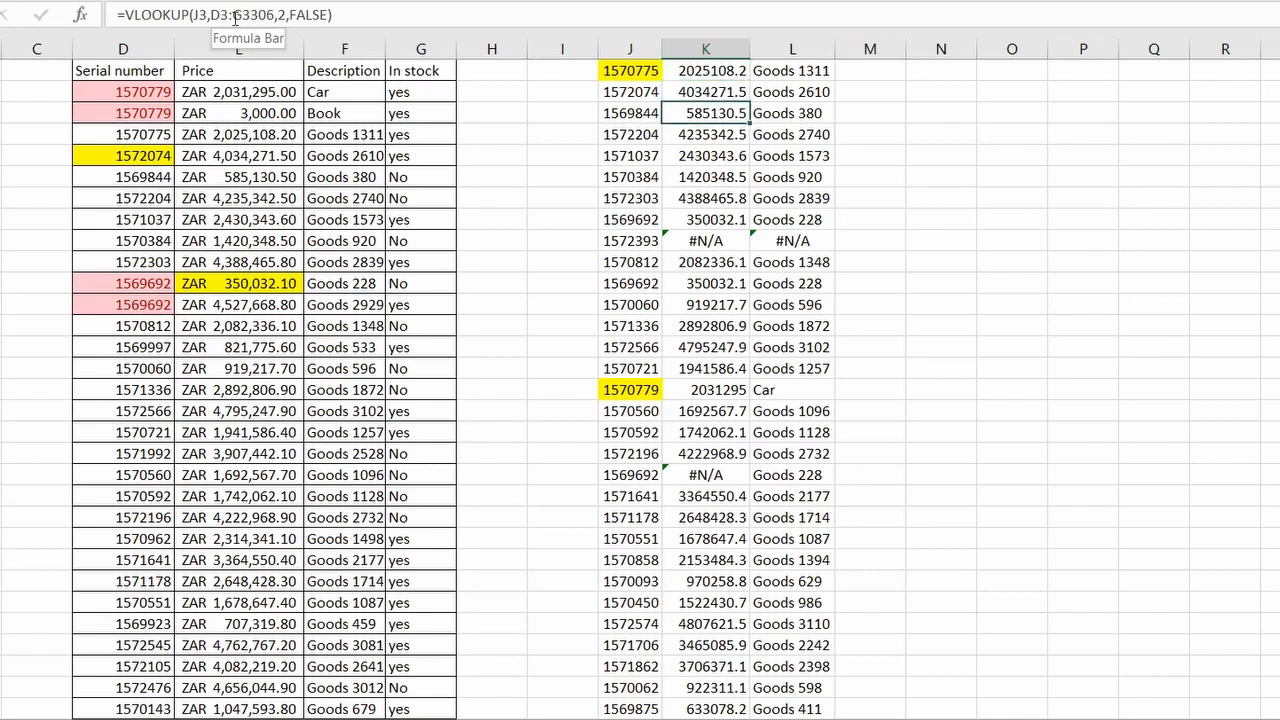
pyautogui.press('Down')
pyautogui.press('Down')
pyautogui.press('Down')
pyautogui.press('Down')
pyautogui.press('Down')
pyautogui.press('Down')
pyautogui.press('Down')
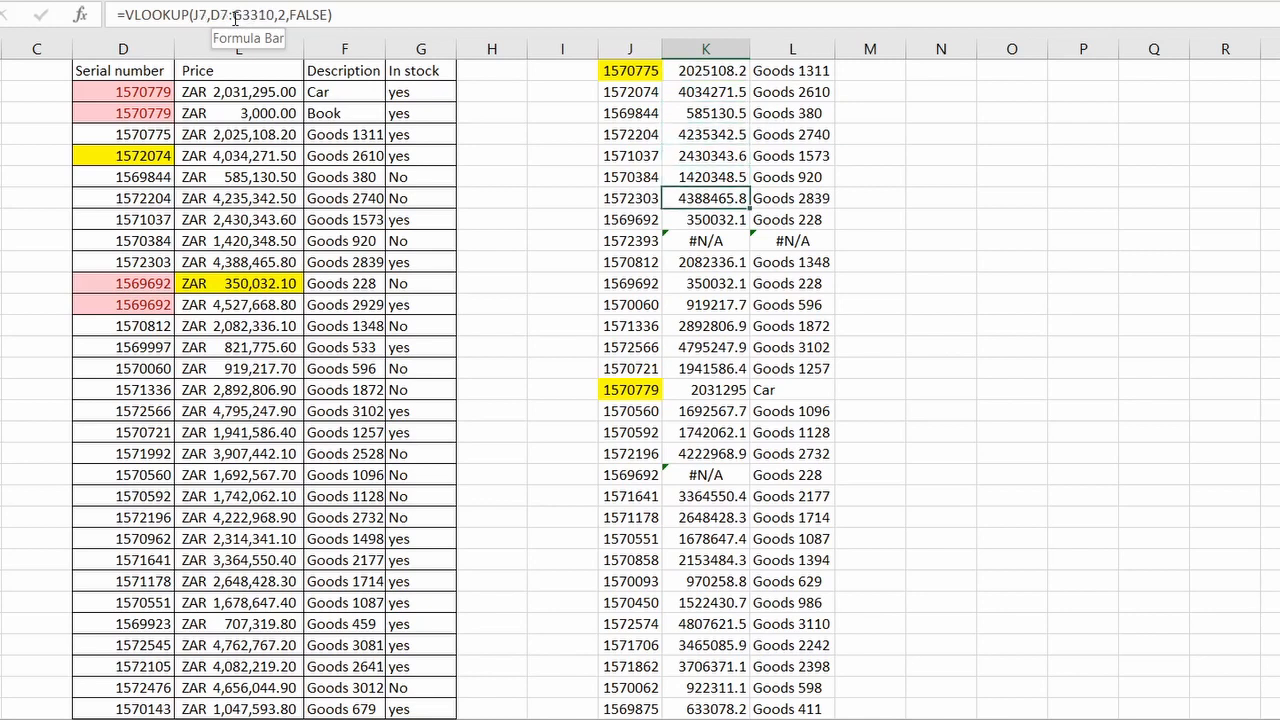
pyautogui.press('Down')
pyautogui.press('Down')
pyautogui.press('Down')
pyautogui.press('Down')
pyautogui.press('Down')
pyautogui.press('Down')
pyautogui.press('Down')
pyautogui.press('Down')
pyautogui.press('Down')
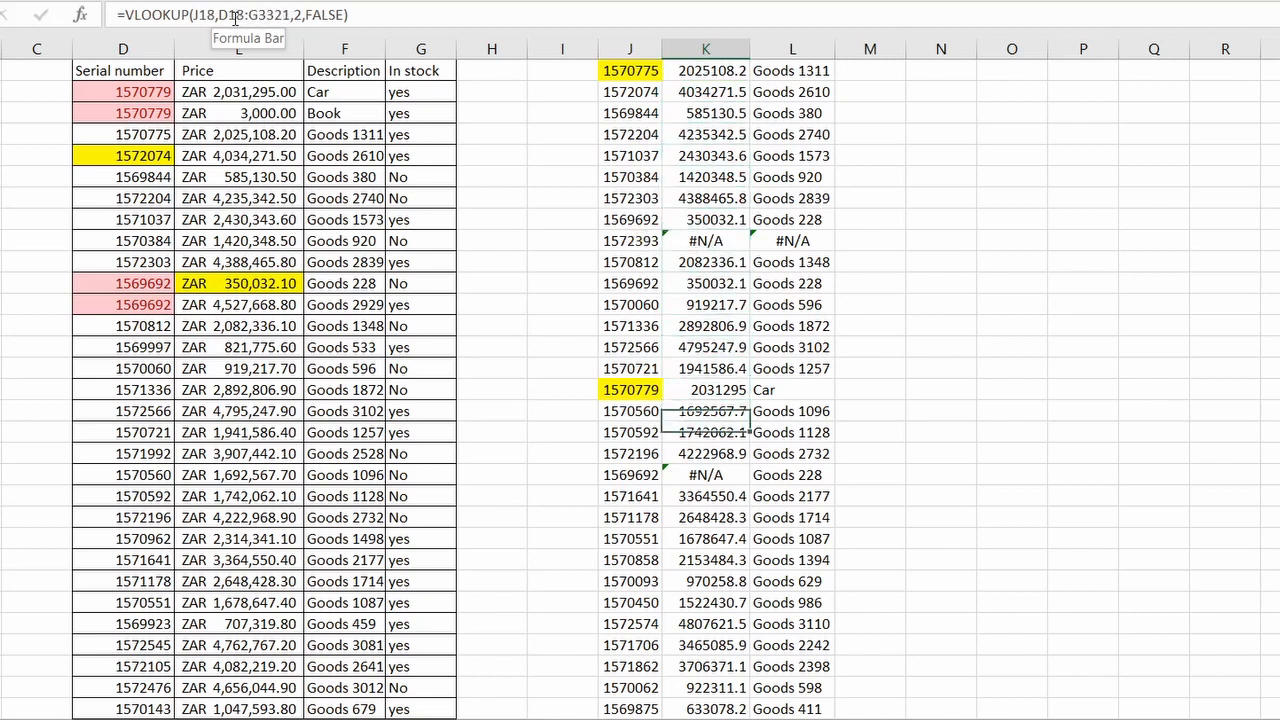
# - Inspect the table areas referenced by the lookup formulas in K1, K2, K3 and K4
pyautogui.doubleClick(711, 70)
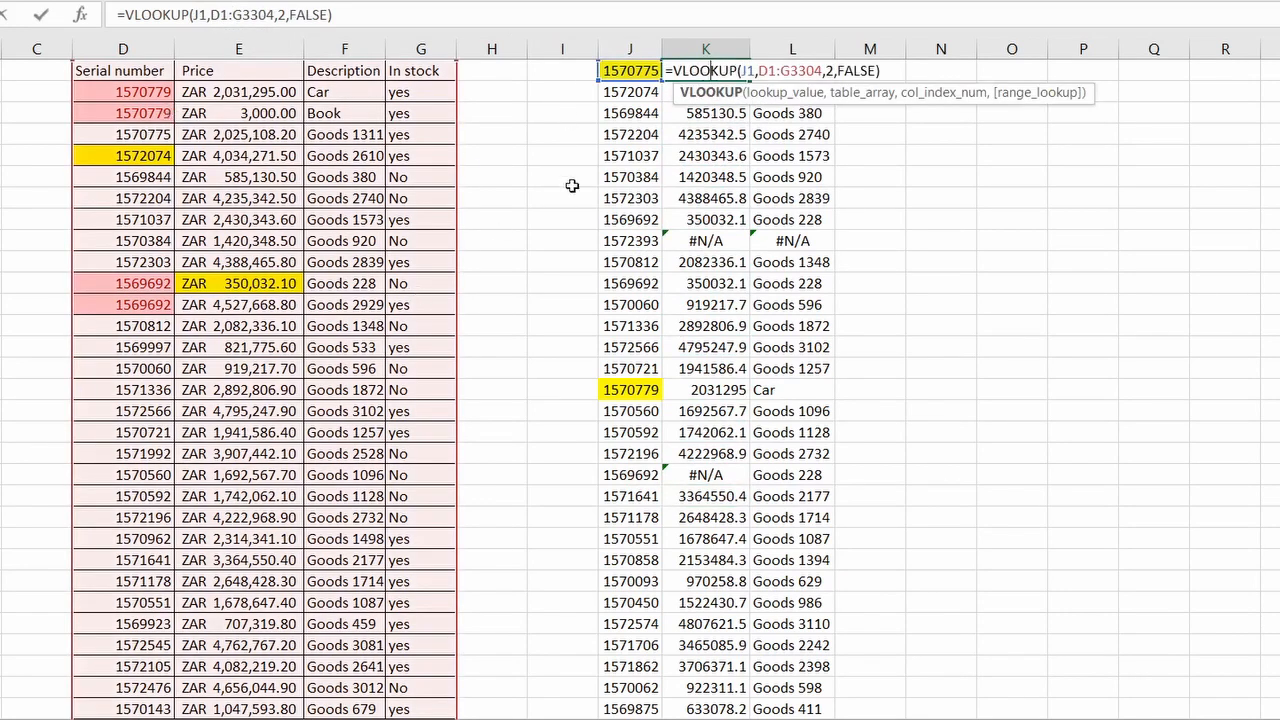
pyautogui.press('Return')
pyautogui.doubleClick(710, 92)
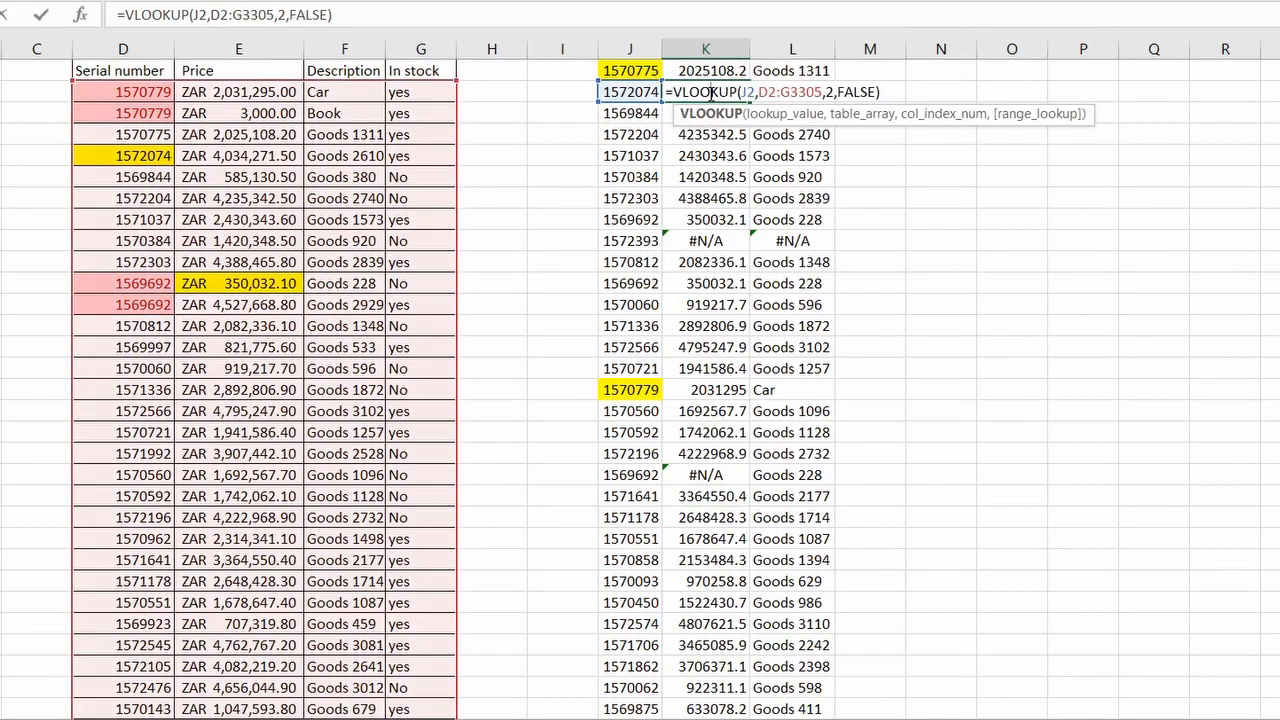
pyautogui.press('Return')
pyautogui.doubleClick(710, 113)
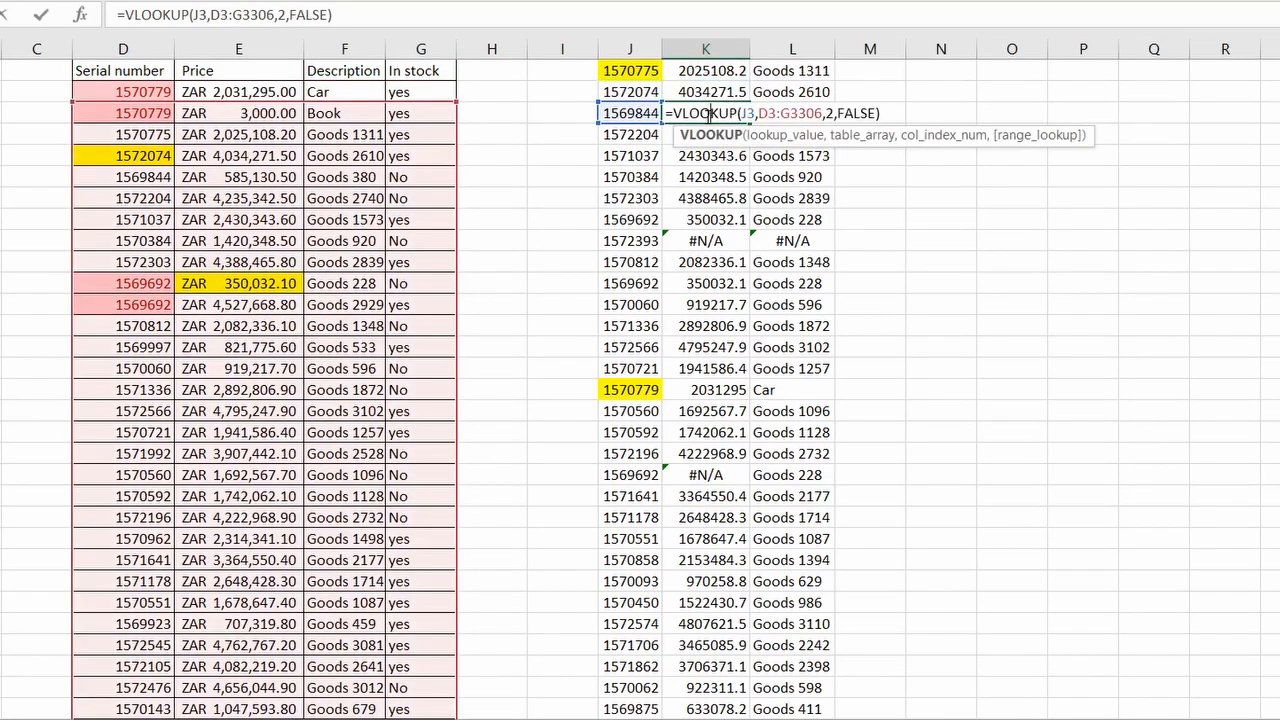
pyautogui.press('Return')
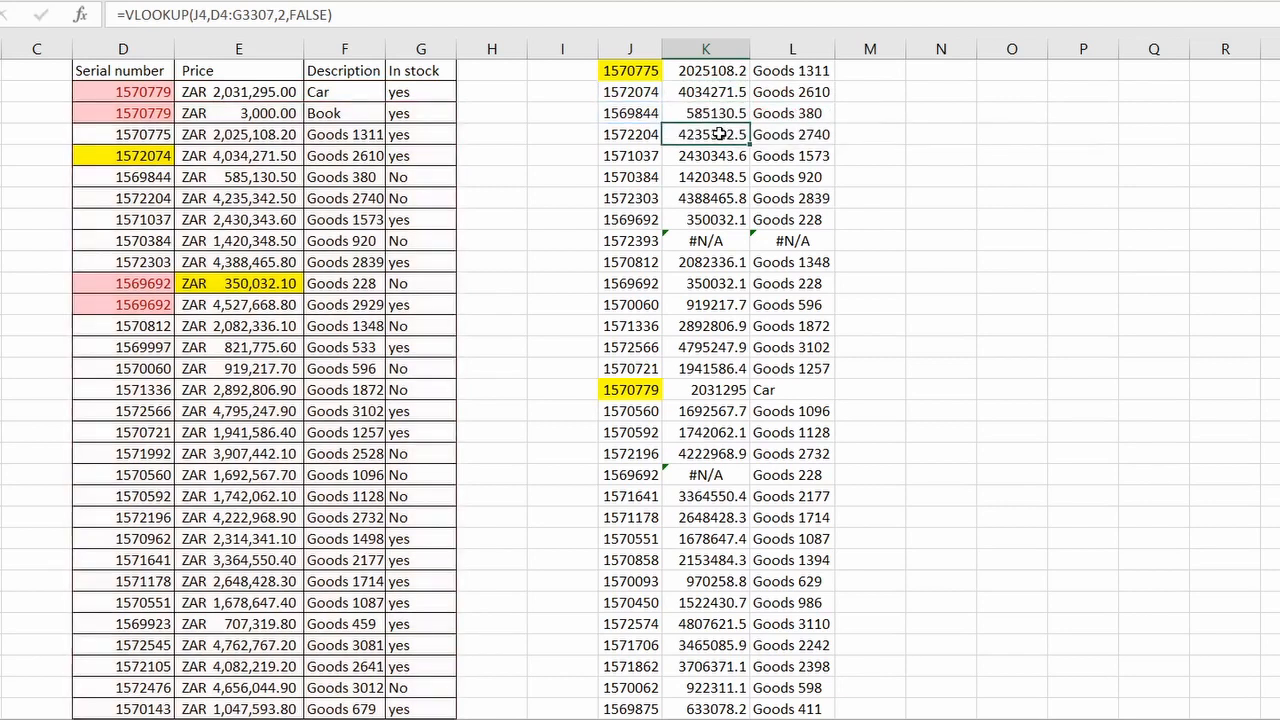
pyautogui.doubleClick(719, 134)
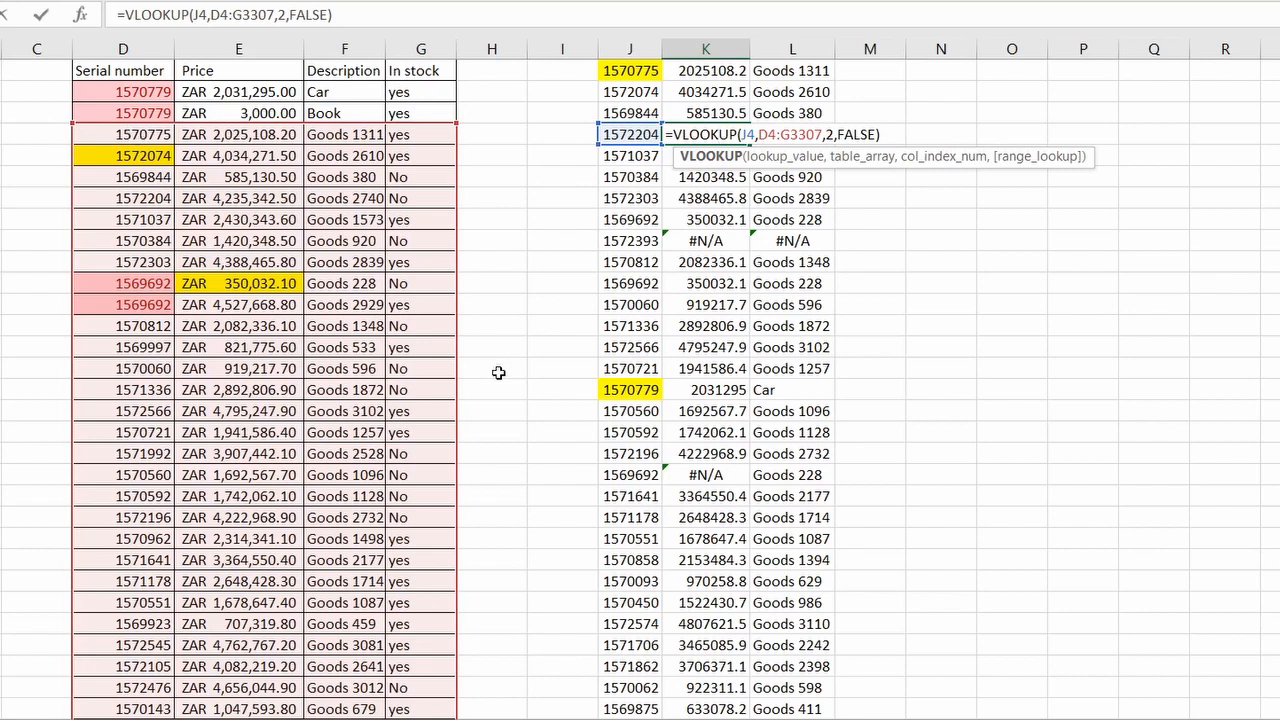
pyautogui.press('Return')
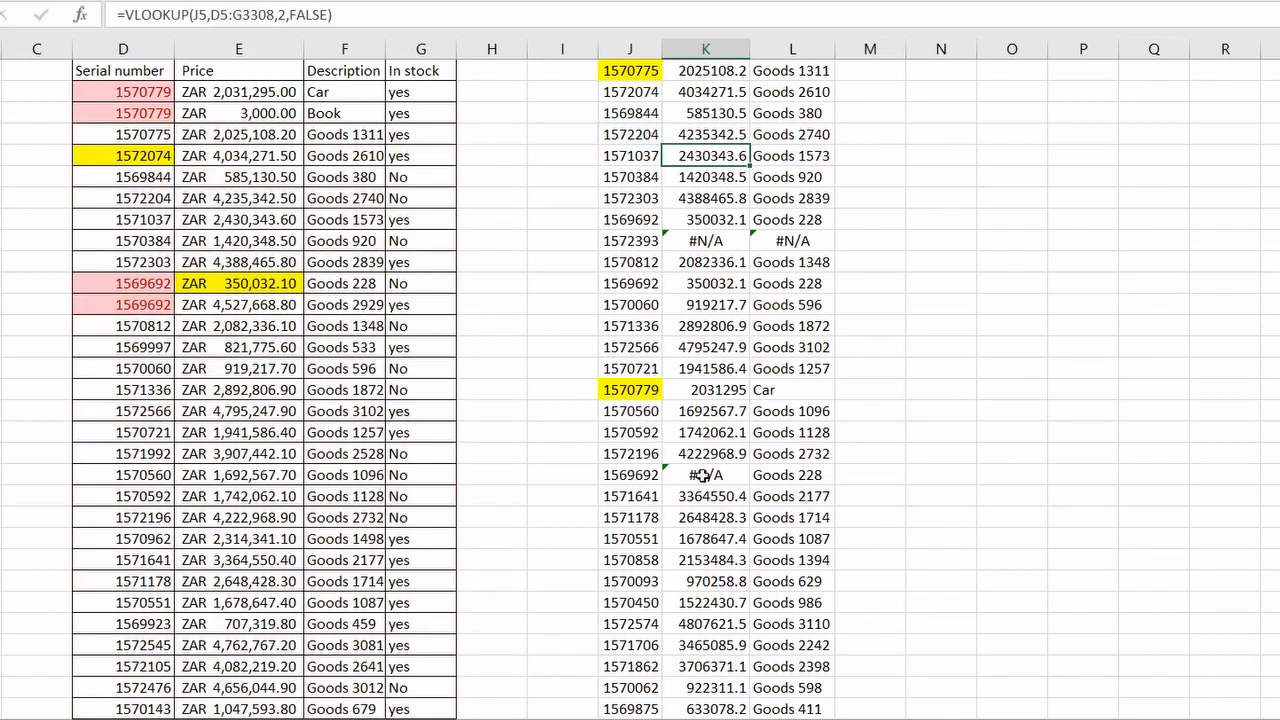
# - Compare the whole-column D:F range in the column L formulas around row 20 with the table range in K20
pyautogui.click(789, 476)
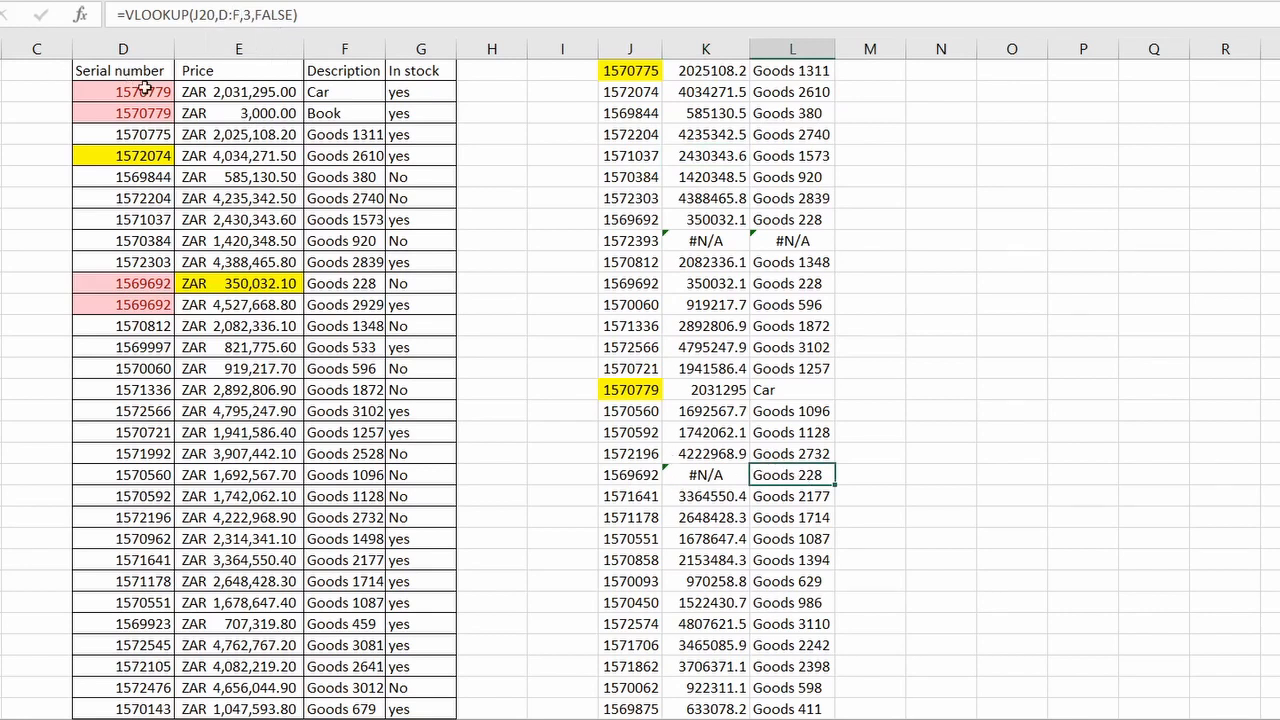
pyautogui.press('Up')
pyautogui.press('Up')
pyautogui.press('Down')
pyautogui.press('Down')
pyautogui.press('Down')
pyautogui.press('Up')
pyautogui.press('Up')
pyautogui.press('Up')
pyautogui.press('Down')
pyautogui.press('Down')
pyautogui.press('Up')
pyautogui.press('Up')
pyautogui.press('Down')
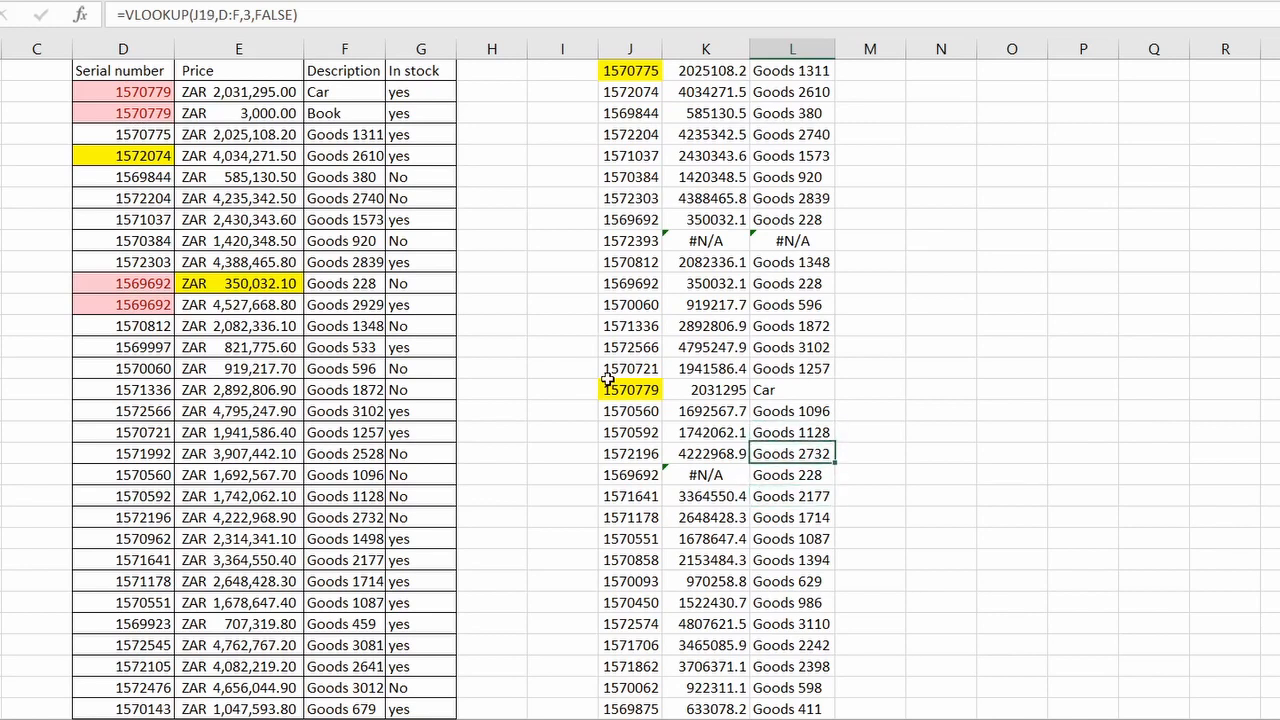
pyautogui.press('Down')
pyautogui.press('Left')
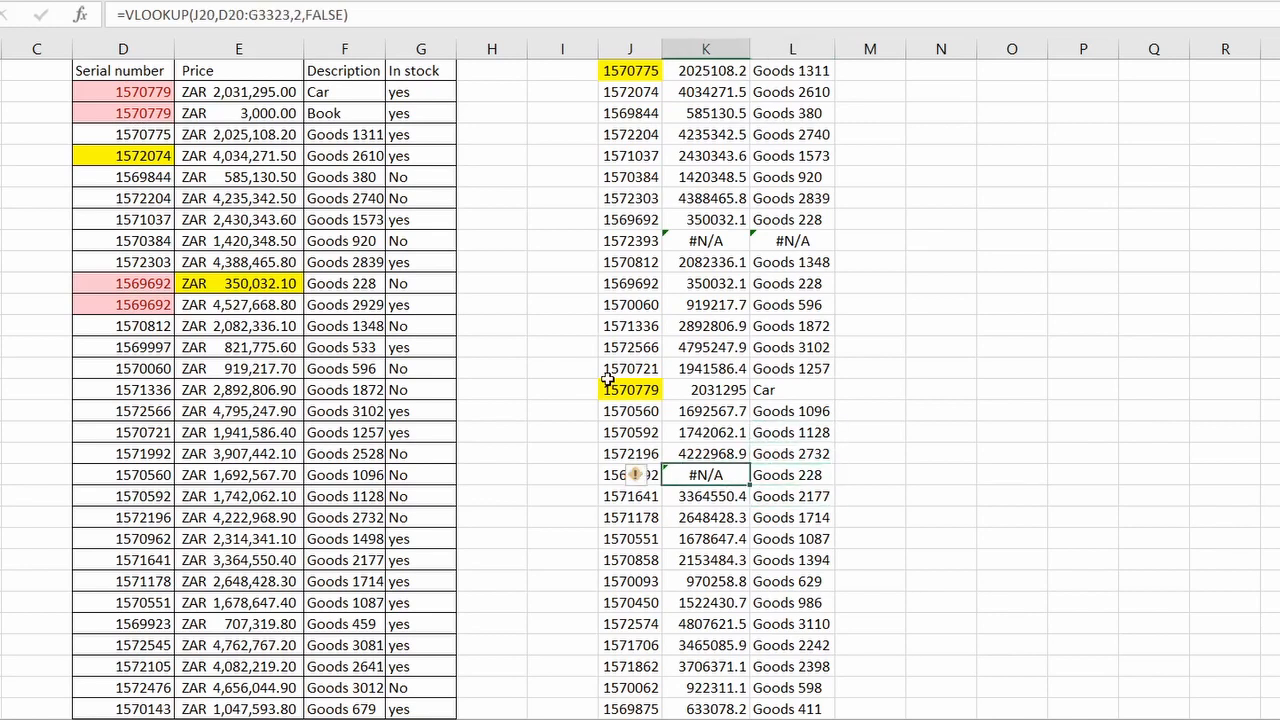
# - Inspect which source cells the K20 formula covers and which ones the L20 formula covers
pyautogui.doubleClick(733, 476)
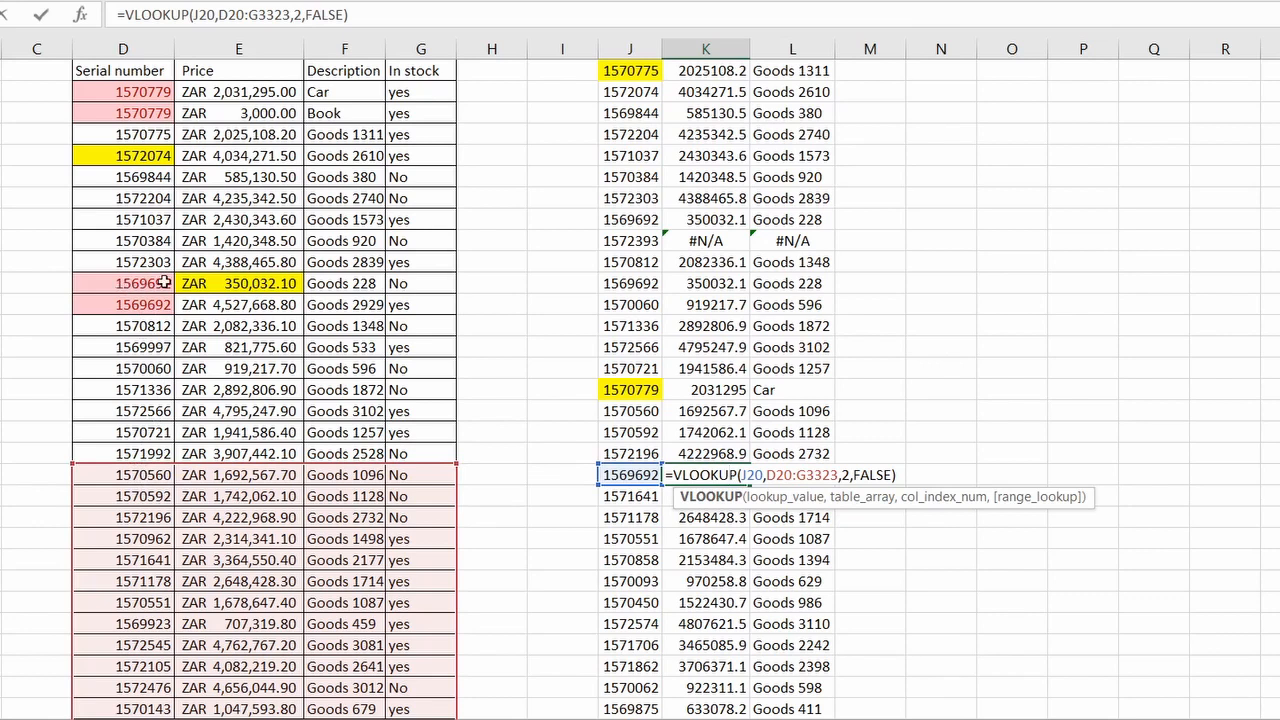
pyautogui.press('Return')
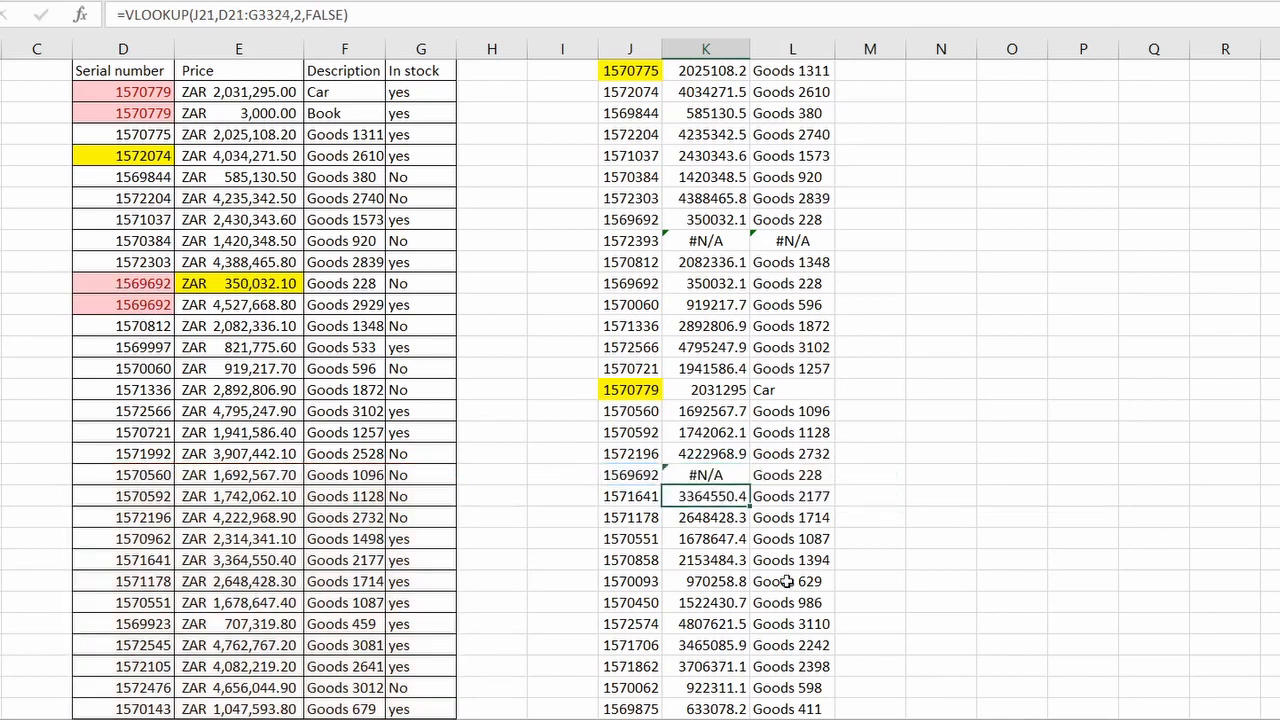
pyautogui.press('Up')
pyautogui.click(780, 474)
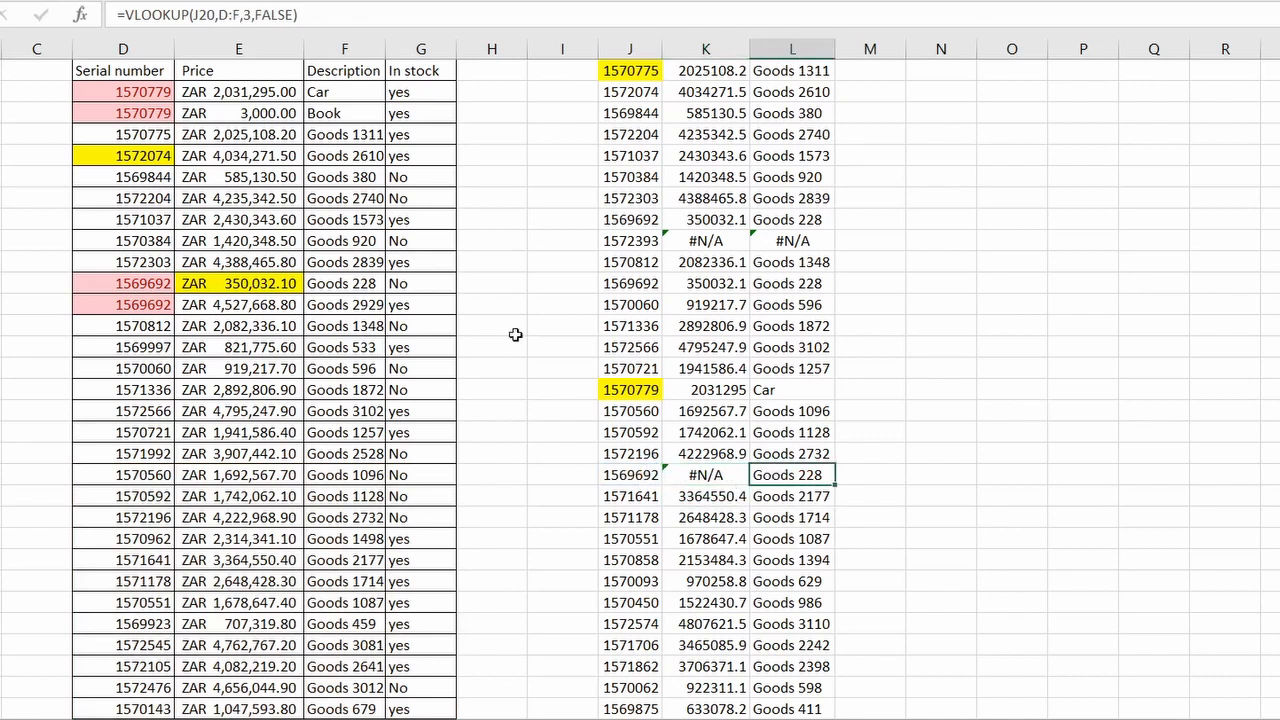
pyautogui.doubleClick(781, 475)
pyautogui.click(781, 475)
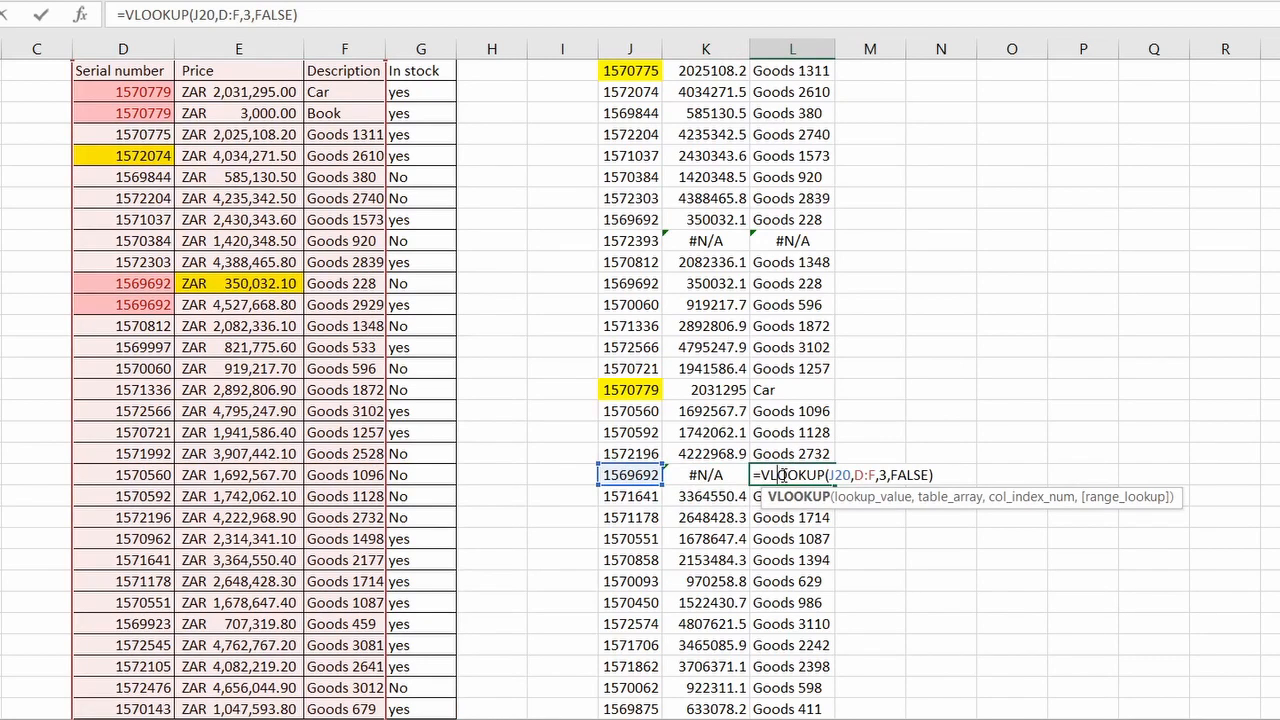
pyautogui.press('Return')
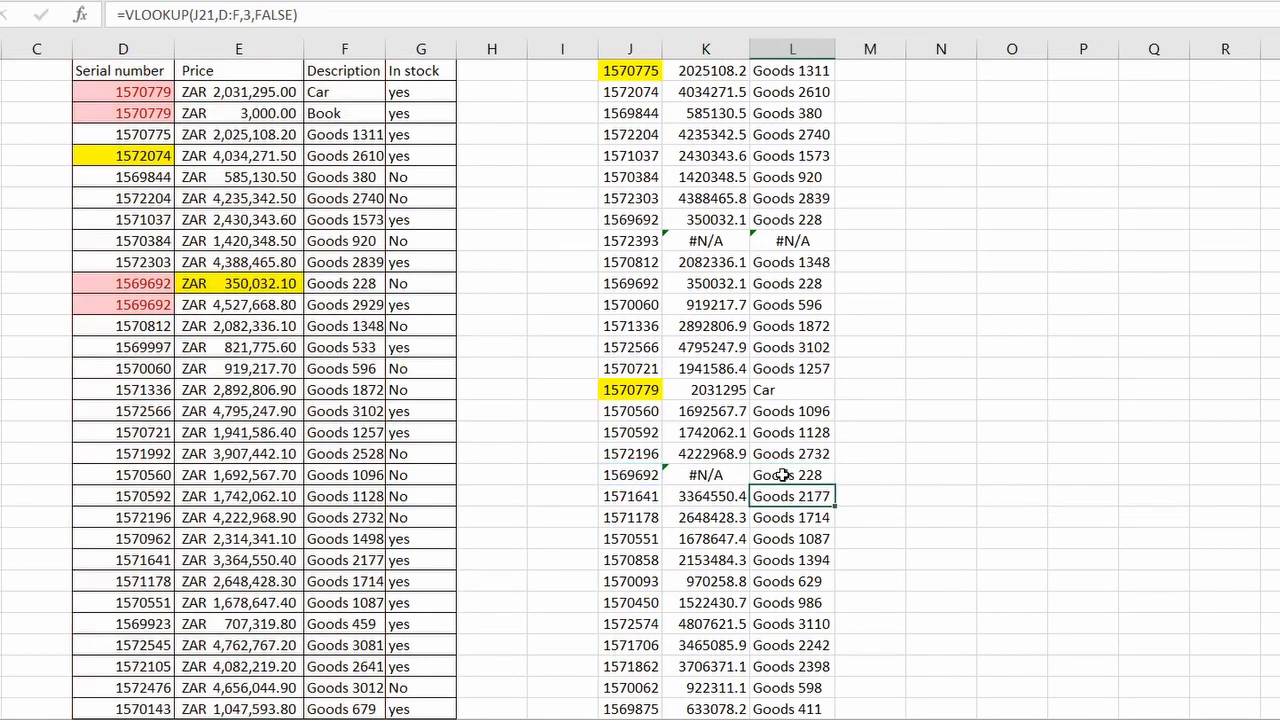
# - Cycle the whole D1:G3304 range in the K1 formula through the absolute, mixed and relative reference types
pyautogui.click(722, 70)
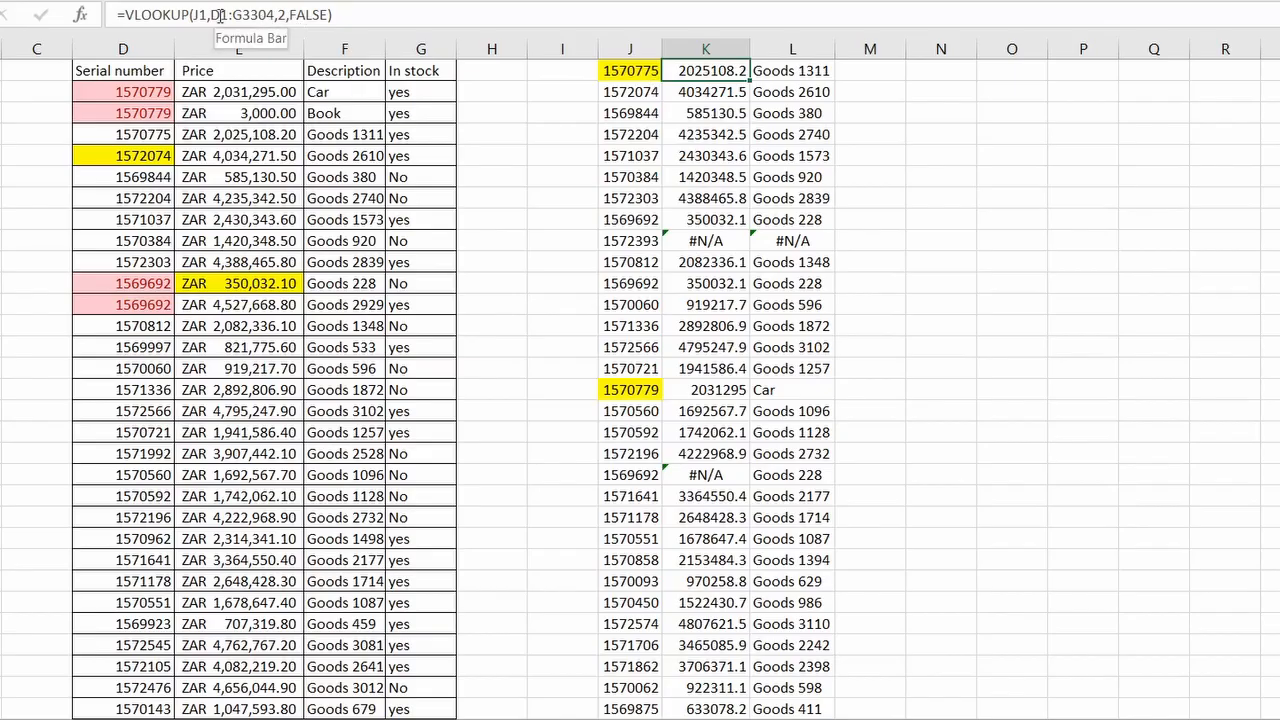
pyautogui.moveTo(212, 15); pyautogui.dragTo(335, 26)
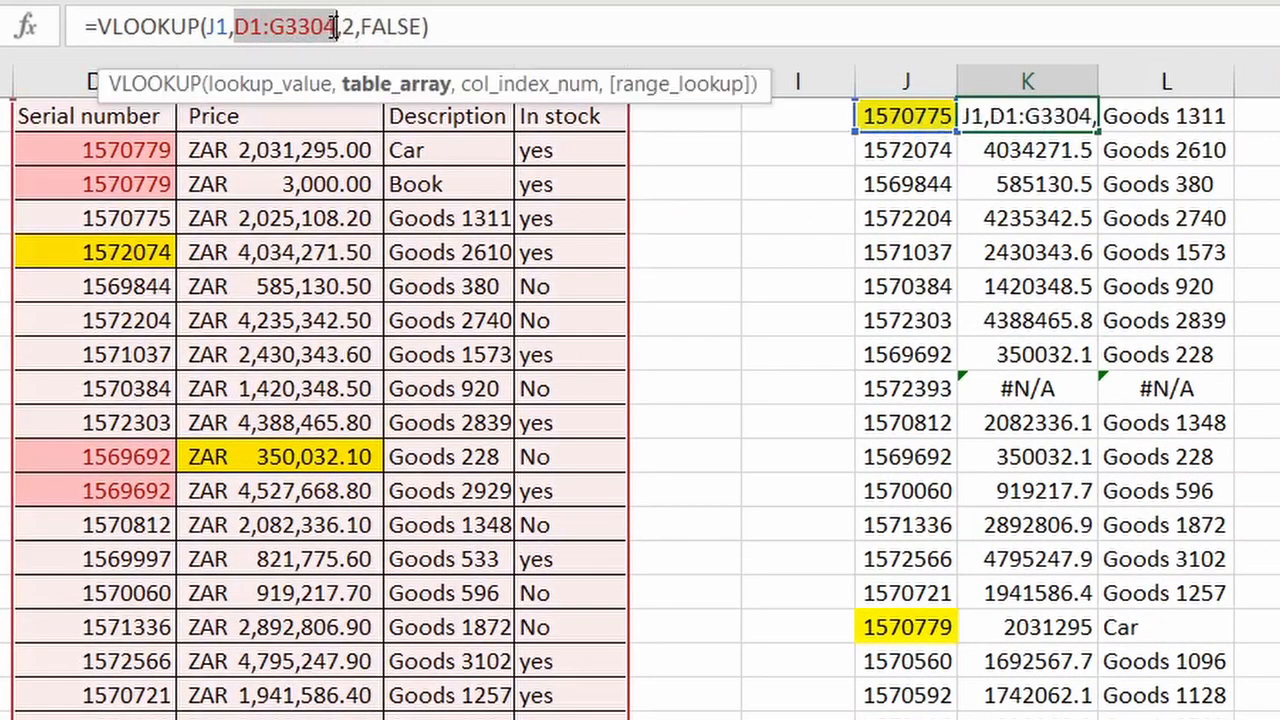
pyautogui.press('F4')
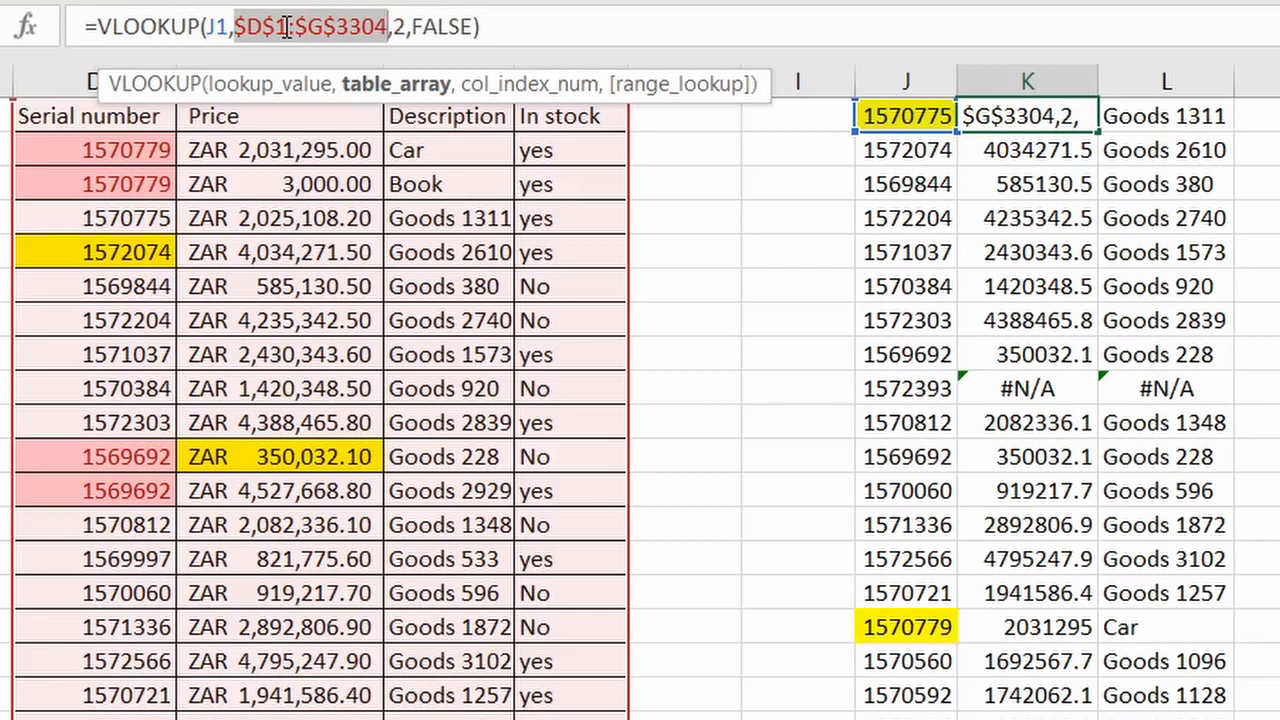
pyautogui.press('F4')
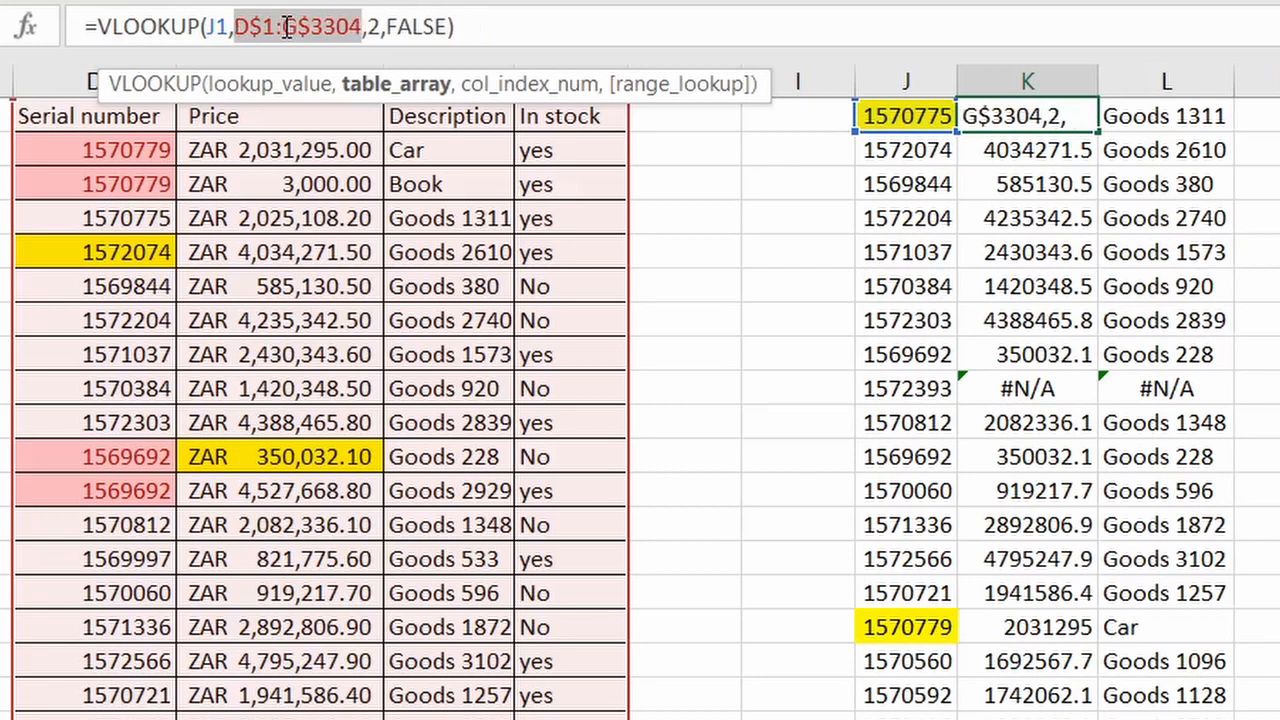
pyautogui.press('F4')
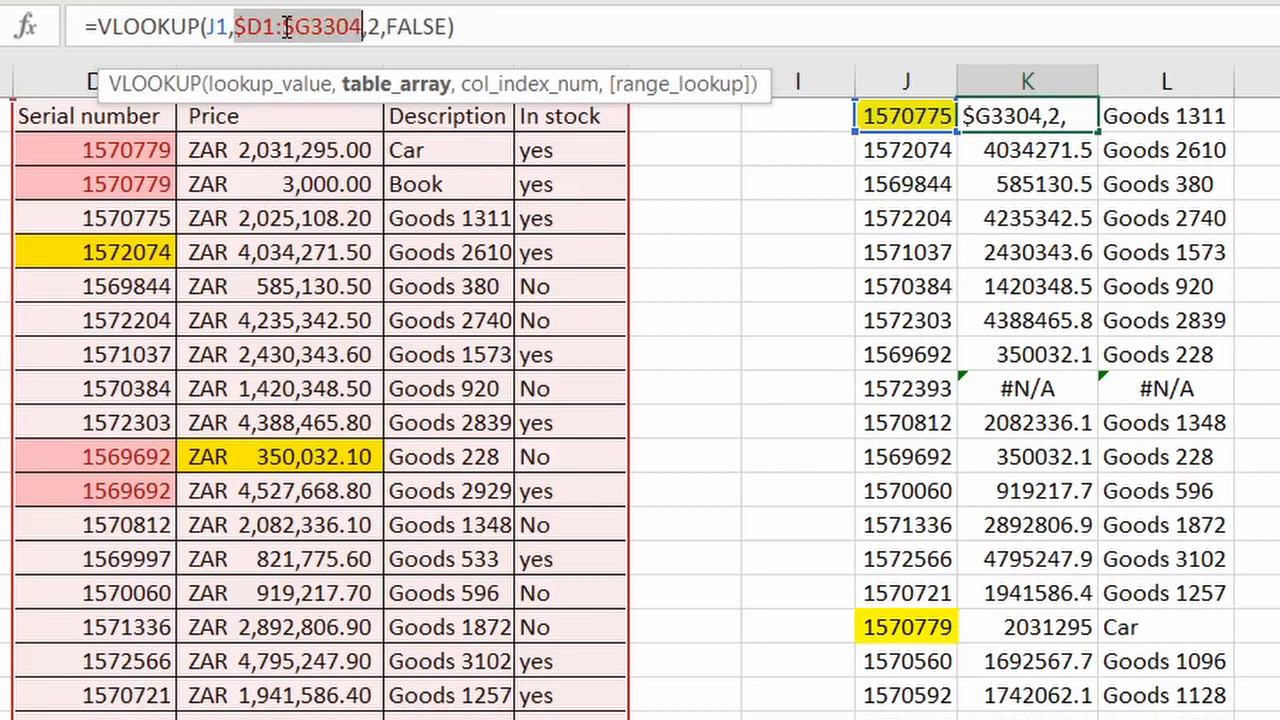
pyautogui.press('F4')
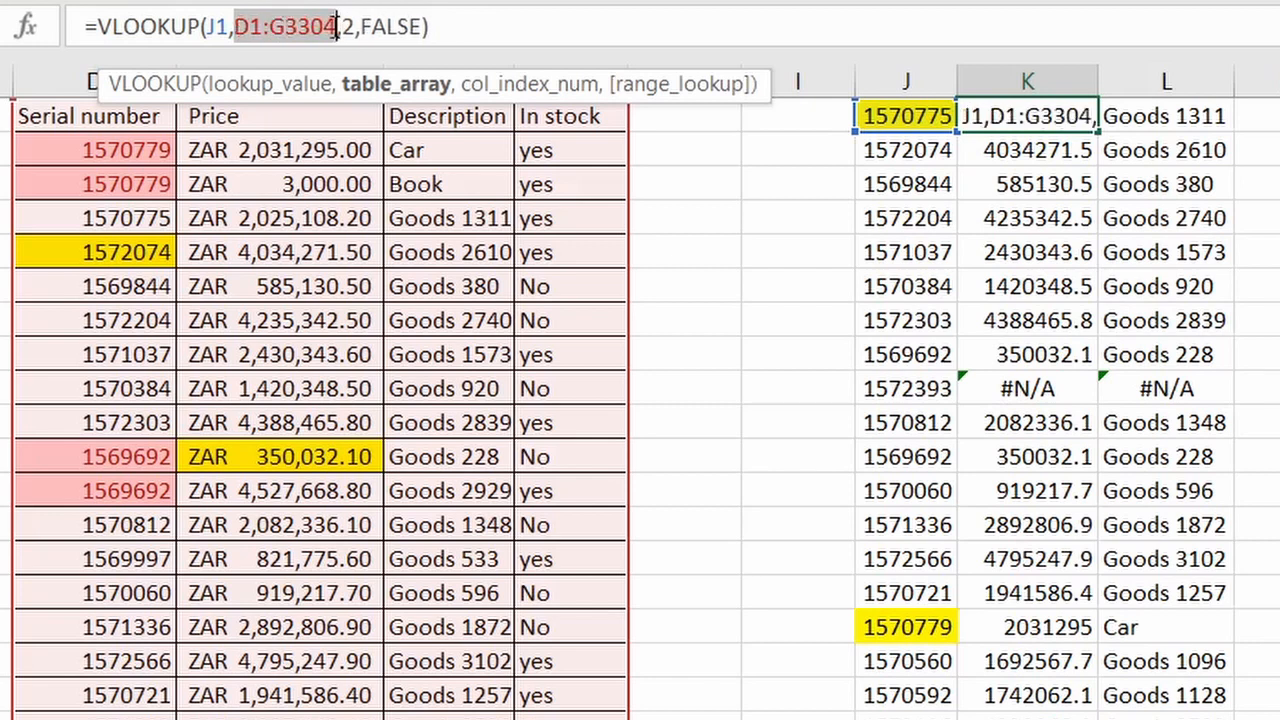
# - Make both ends of the K1 formula's table range absolute, one reference at a time, as $D$1:$G$3304
pyautogui.click(250, 26)
pyautogui.moveTo(261, 27); pyautogui.dragTo(235, 27)
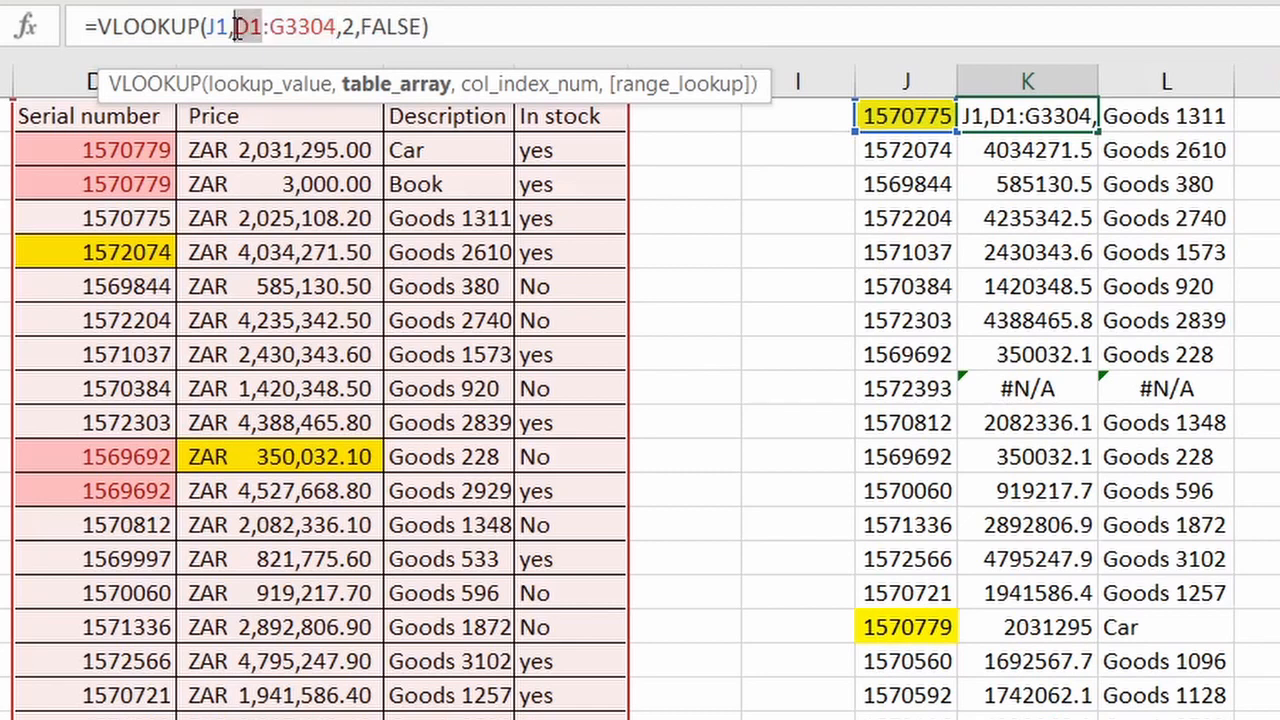
pyautogui.press('F4')
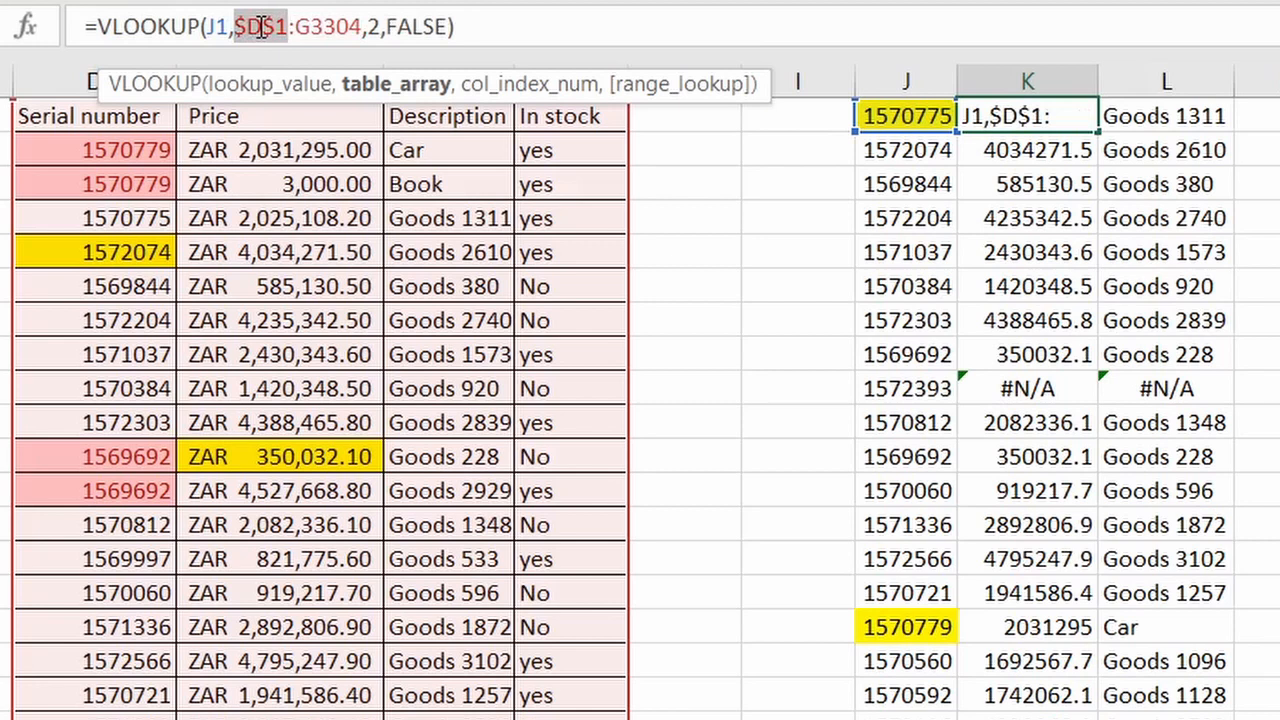
pyautogui.moveTo(317, 27); pyautogui.dragTo(349, 27)
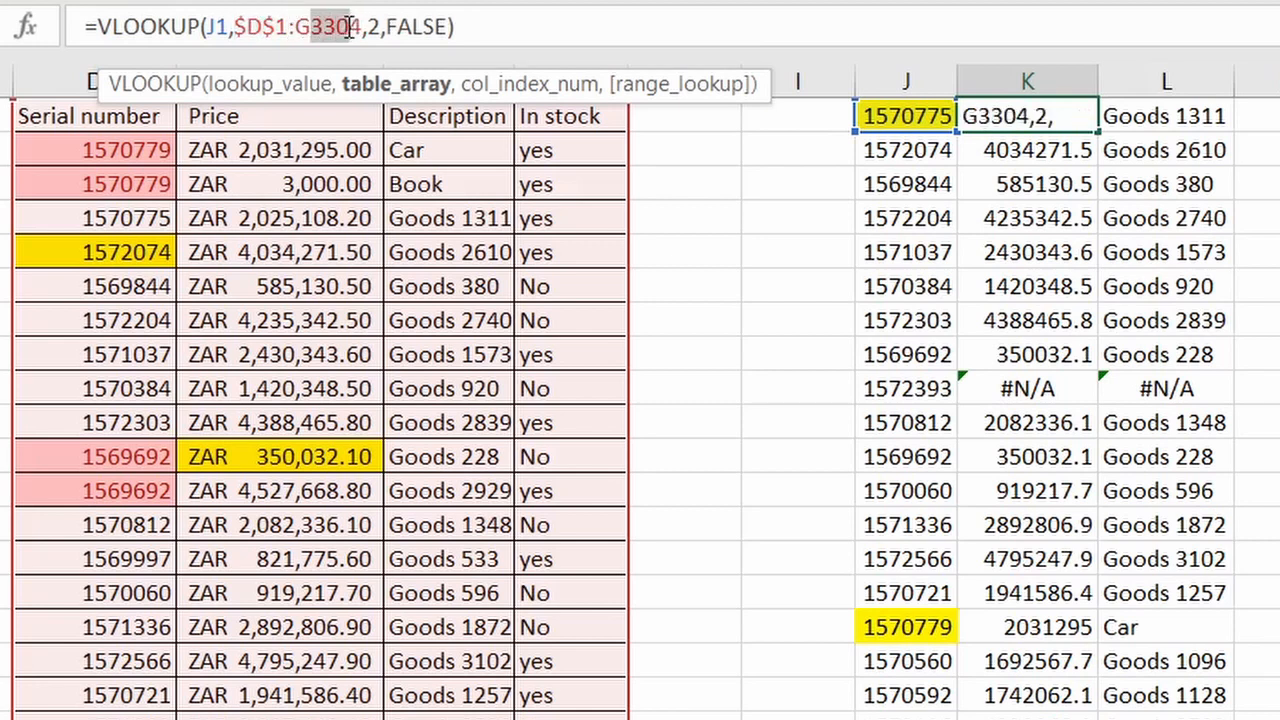
pyautogui.doubleClick(346, 27)
pyautogui.doubleClick(341, 27)
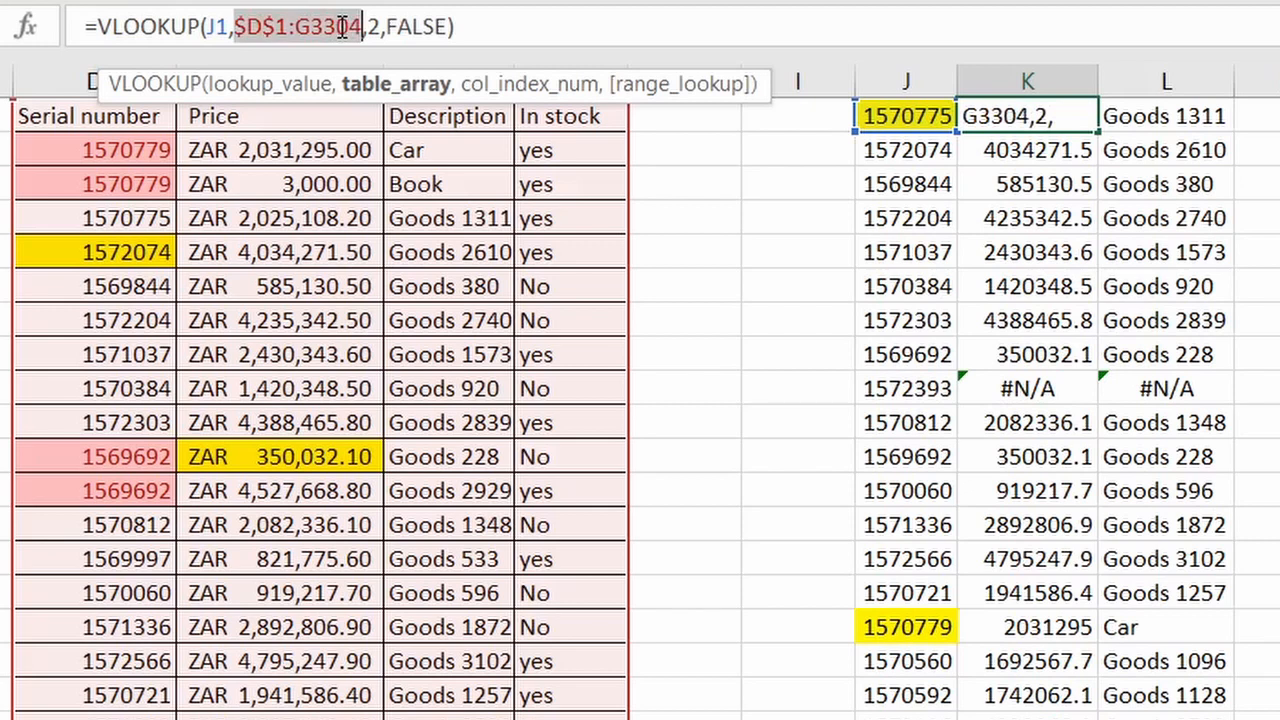
pyautogui.doubleClick(309, 27)
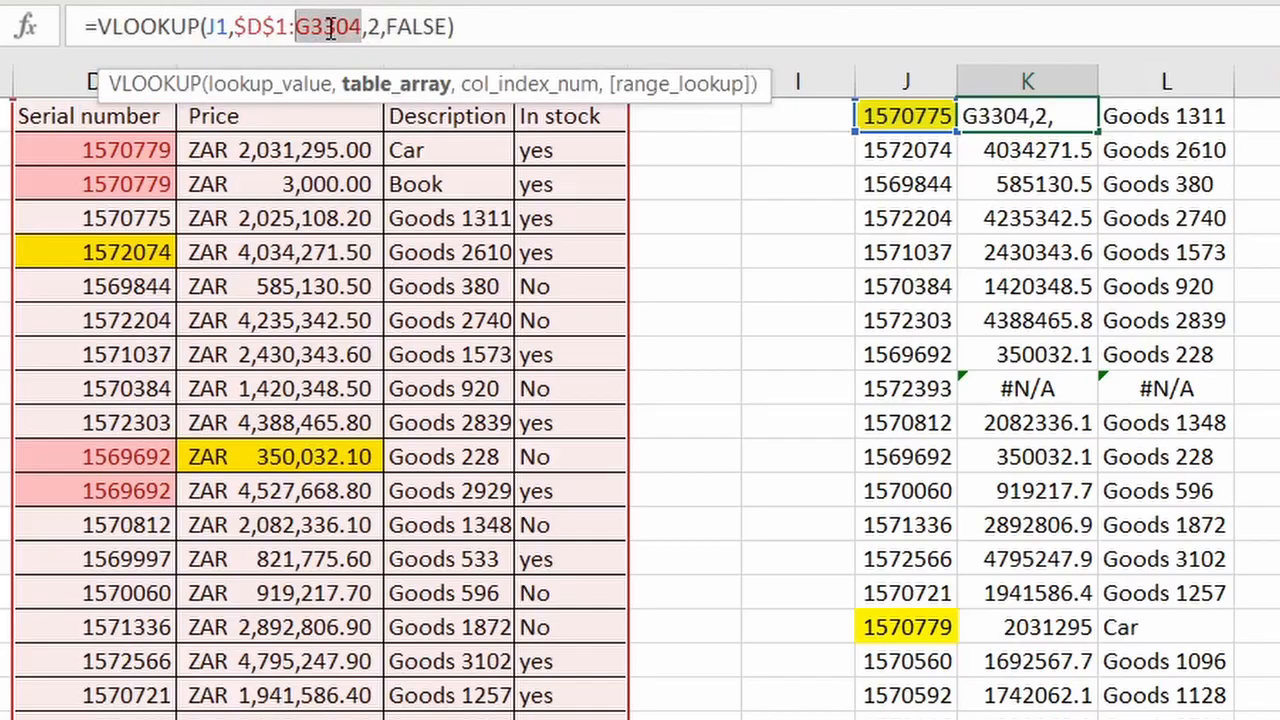
pyautogui.press('F4')
pyautogui.press('Return')
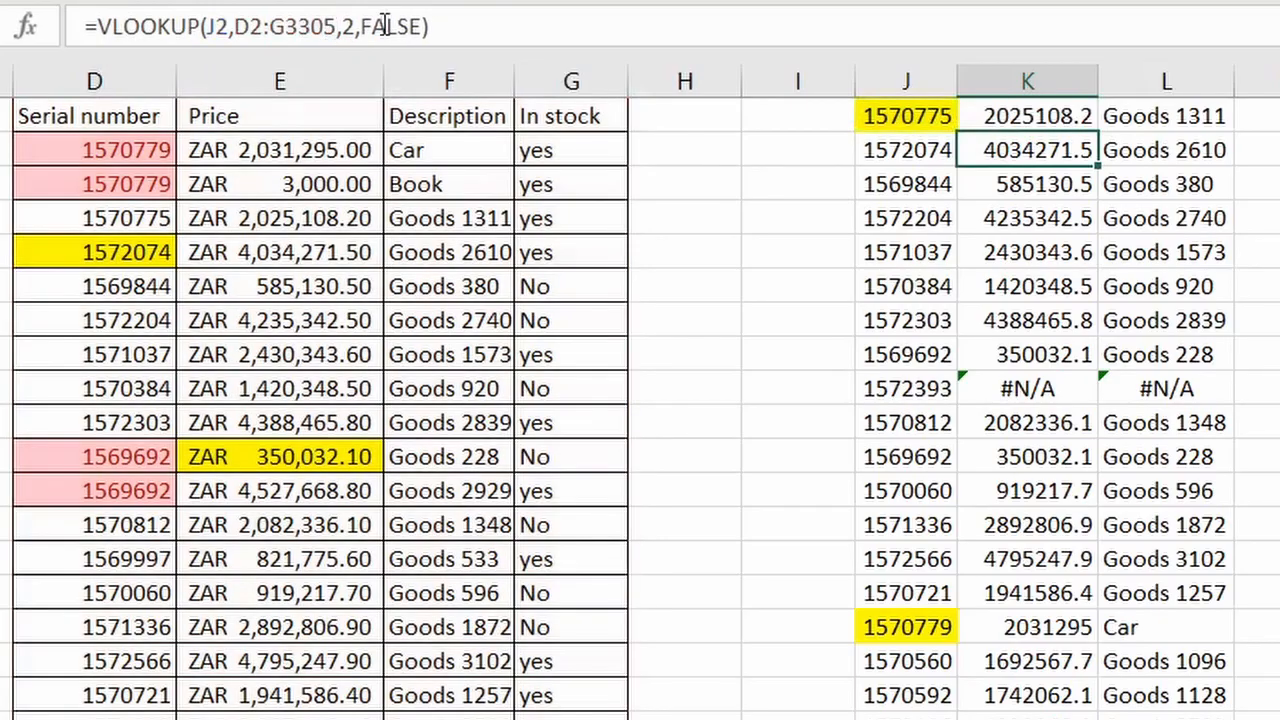
# - Fill the K1 lookup formula down column K to the end of the serial number list
pyautogui.press('Up')
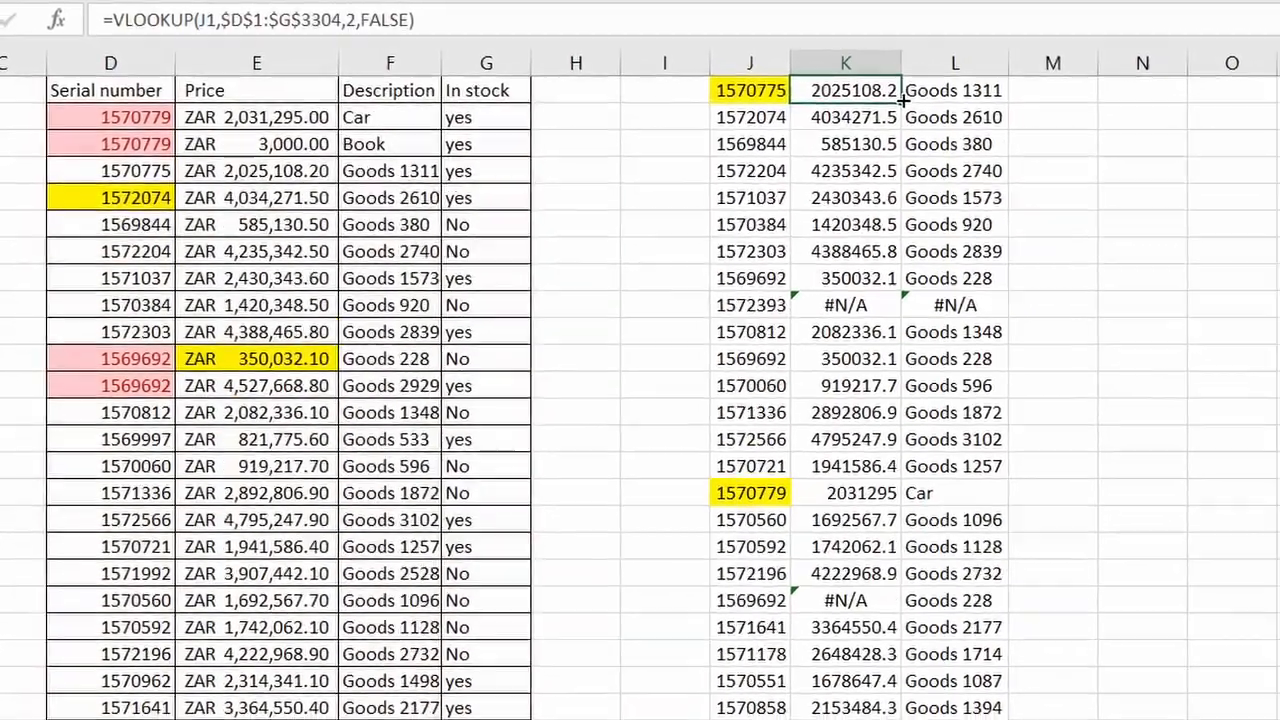
pyautogui.moveTo(991, 113); pyautogui.dragTo(985, 718)
pyautogui.moveTo(761, 718); pyautogui.dragTo(718, 670)
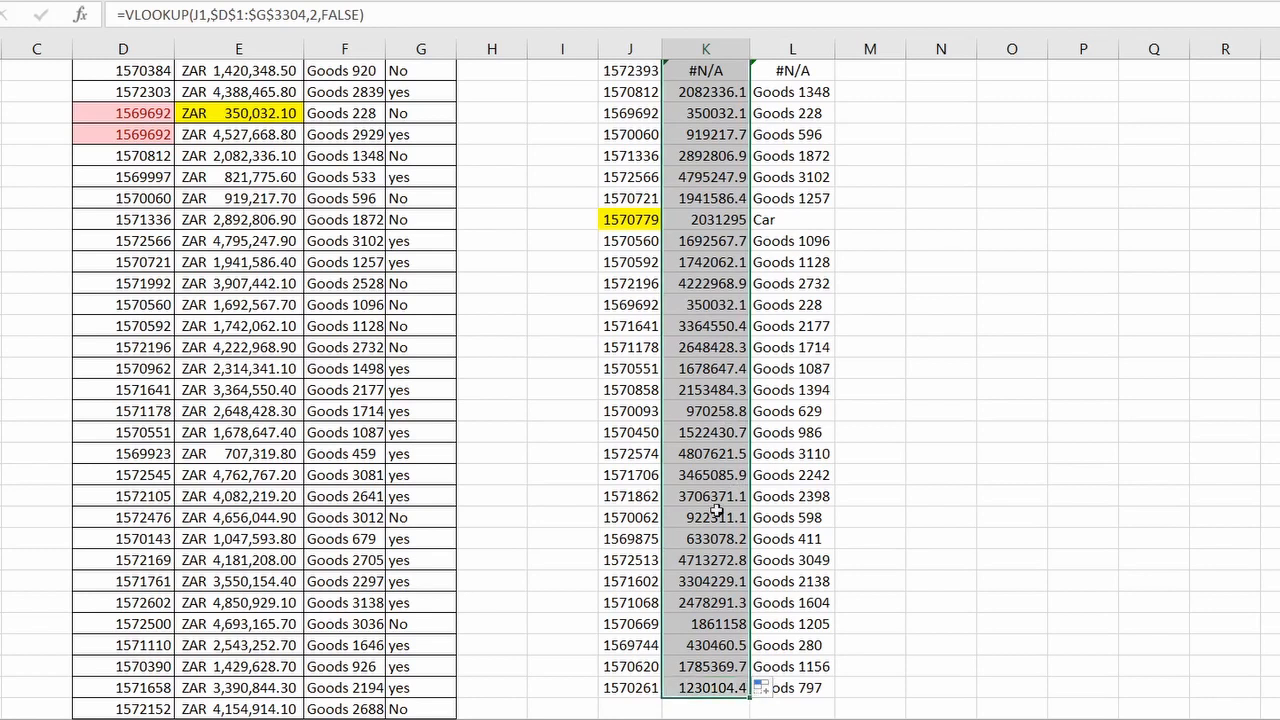
# - Examine the table range in the refilled lookup formulas from K1 down to K10
pyautogui.scroll(3, 685, 380)
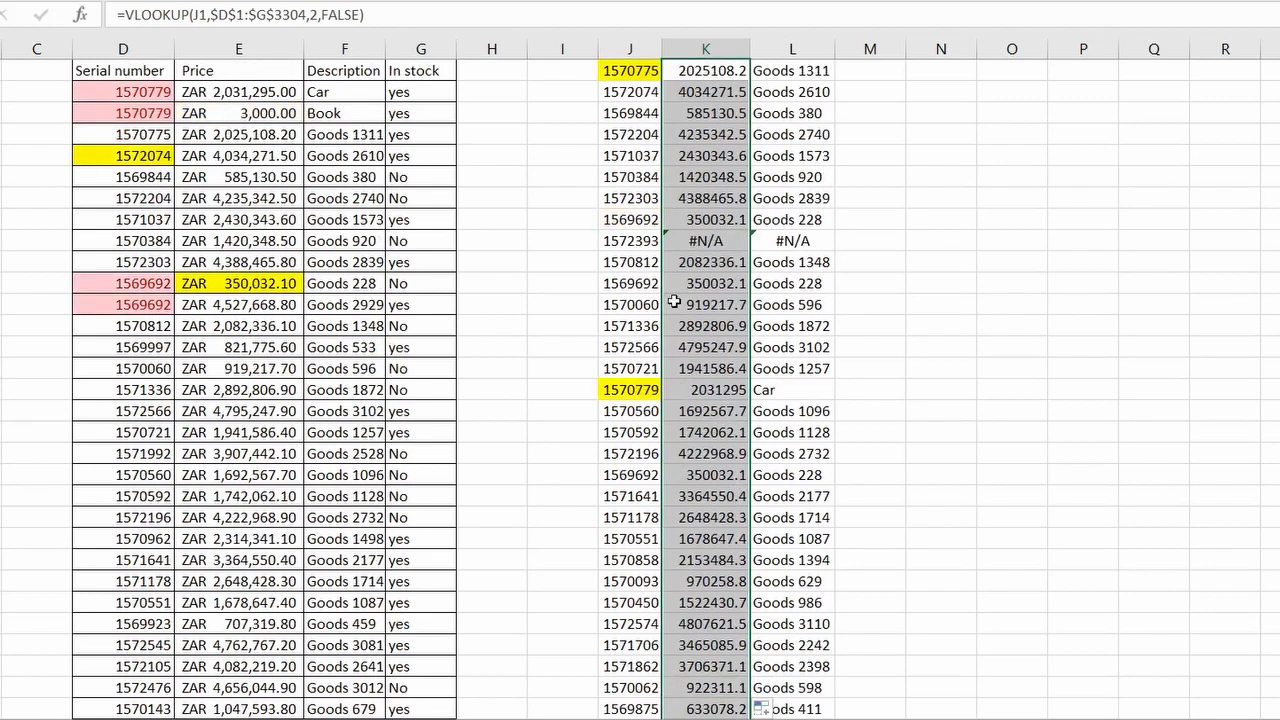
pyautogui.click(709, 72)
pyautogui.press('Down')
pyautogui.press('Down')
pyautogui.press('Down')
pyautogui.press('Down')
pyautogui.press('Down')
pyautogui.press('Down')
pyautogui.press('Down')
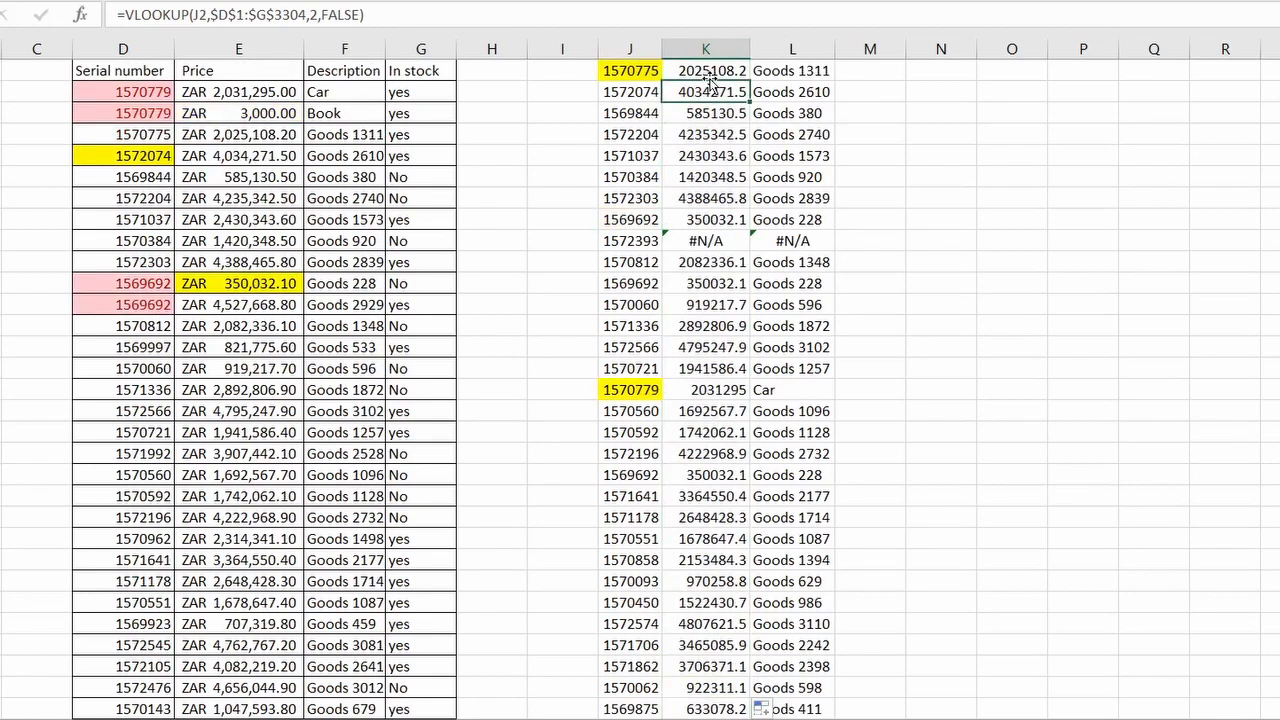
pyautogui.press('Down')
pyautogui.press('Down')
pyautogui.press('Down')
pyautogui.press('Down')
pyautogui.press('Down')
pyautogui.press('Down')
pyautogui.press('Down')
pyautogui.press('Down')
pyautogui.press('Down')
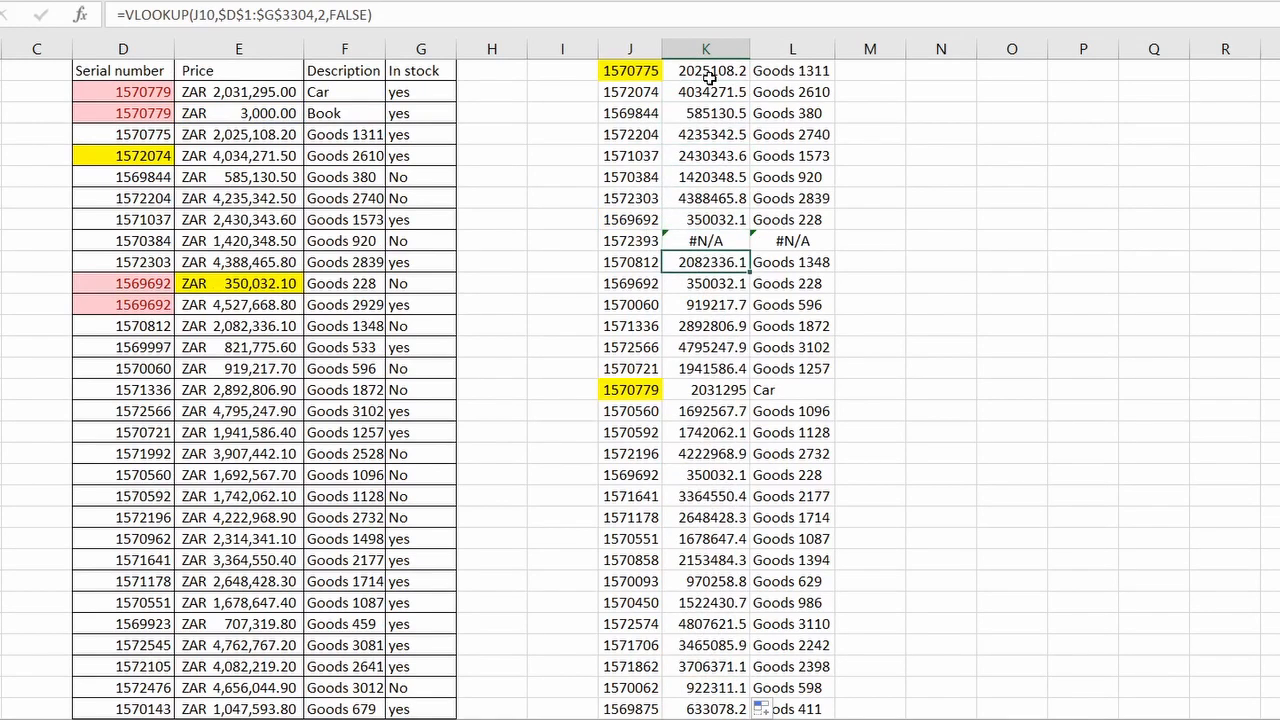
# - Examine the table range in the lookup formulas further down column K, from K10 to K27
pyautogui.press('Down')
pyautogui.press('Down')
pyautogui.press('Down')
pyautogui.press('Down')
pyautogui.press('Down')
pyautogui.press('Down')
pyautogui.press('Down')
pyautogui.press('Down')
pyautogui.press('Down')
pyautogui.press('Down')
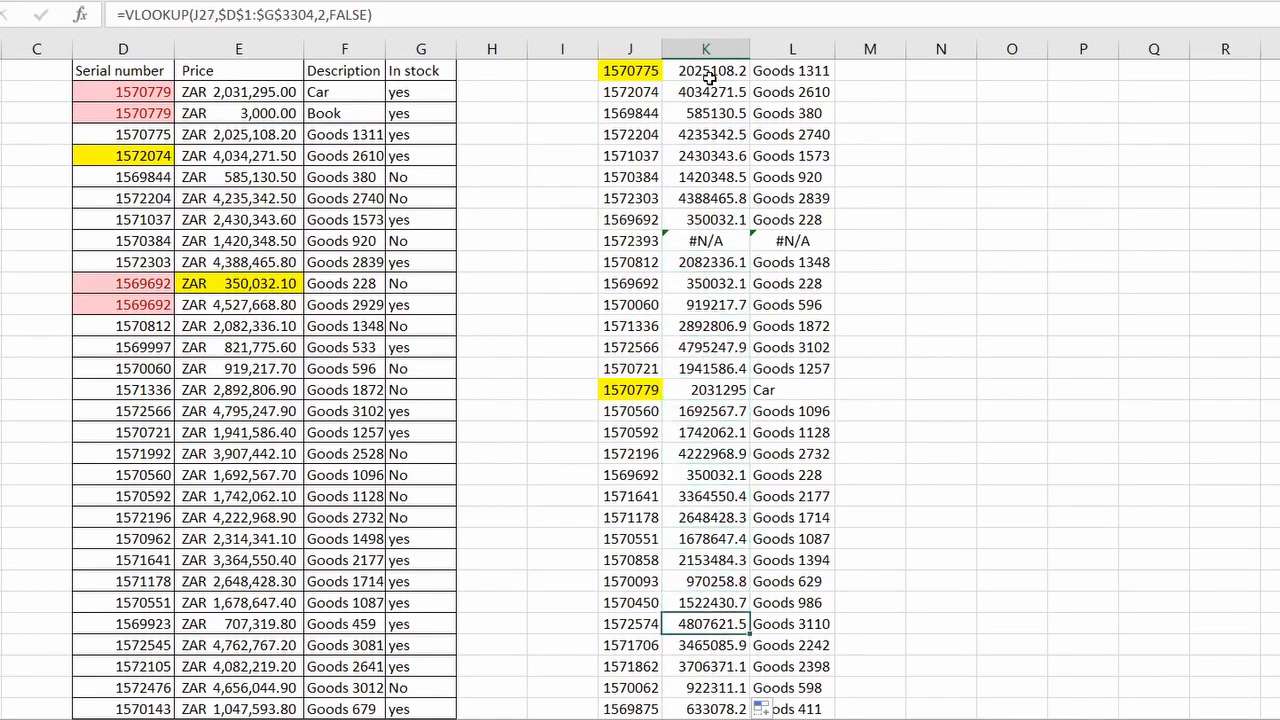
# - Replace the table range in the K1 lookup formula with the whole columns D:G and fill the formula down column K
pyautogui.click(709, 78)
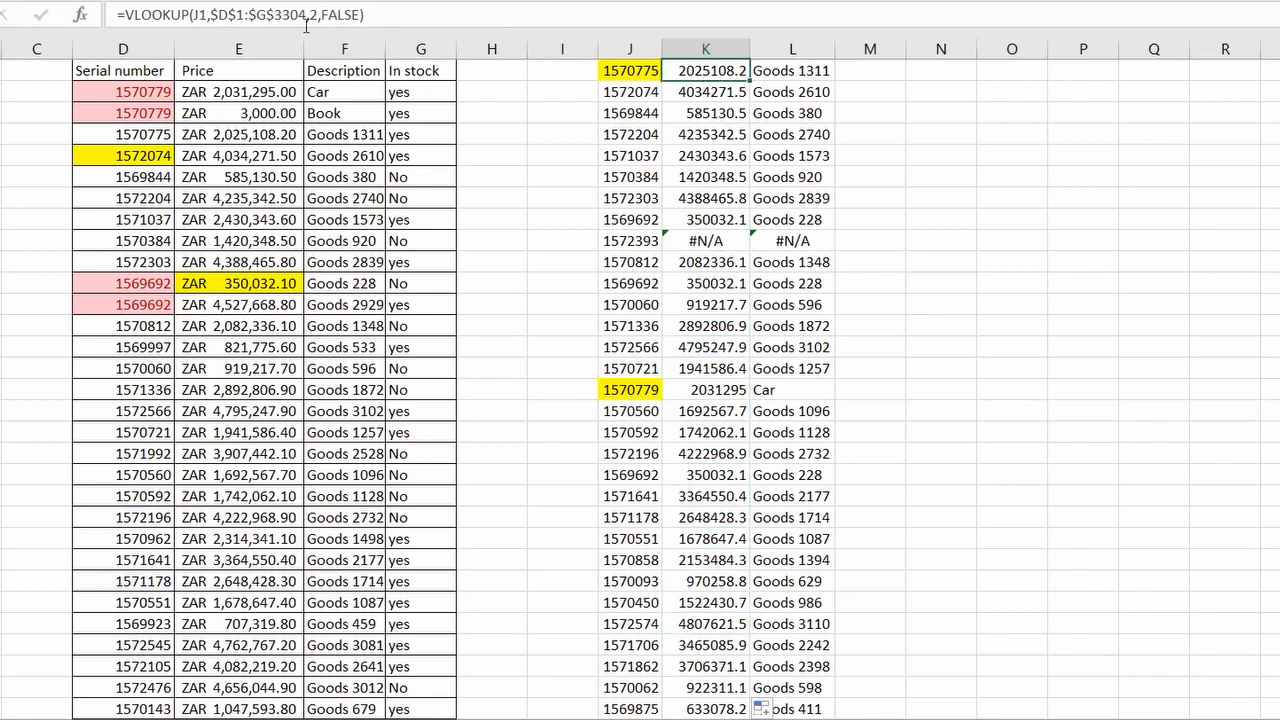
pyautogui.moveTo(305, 14); pyautogui.dragTo(241, 19)
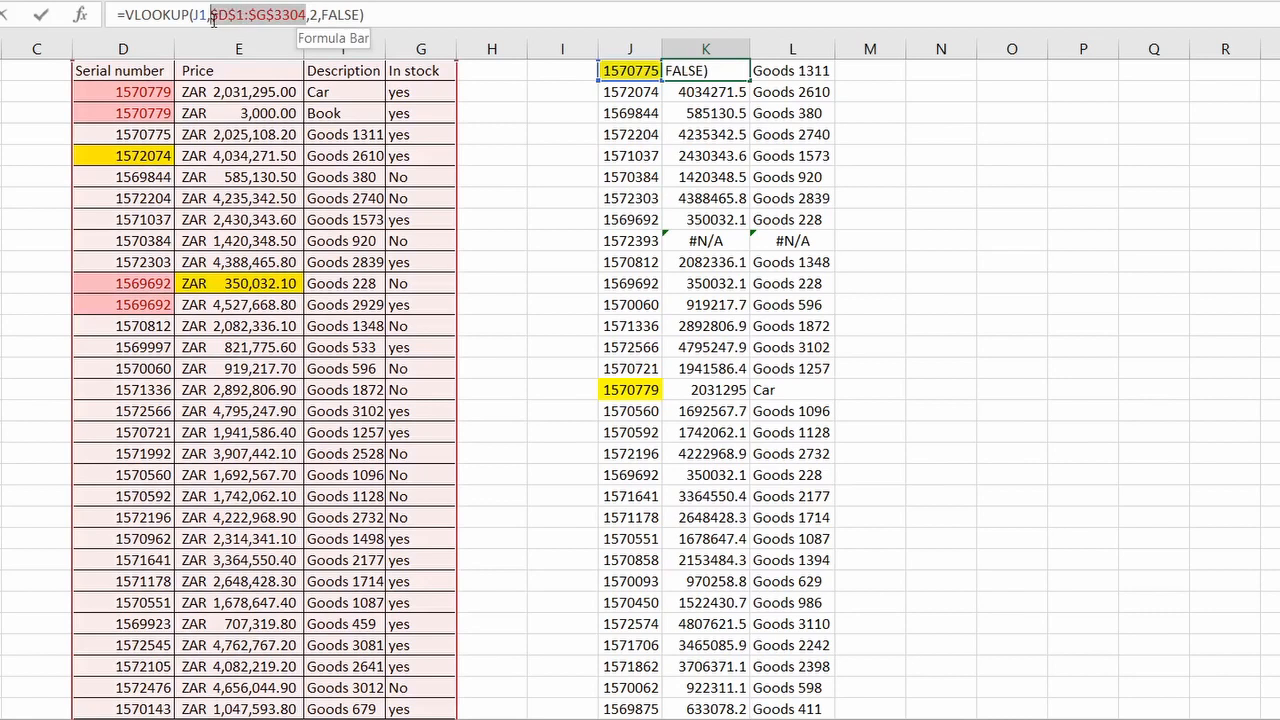
pyautogui.moveTo(118, 48); pyautogui.dragTo(436, 72)
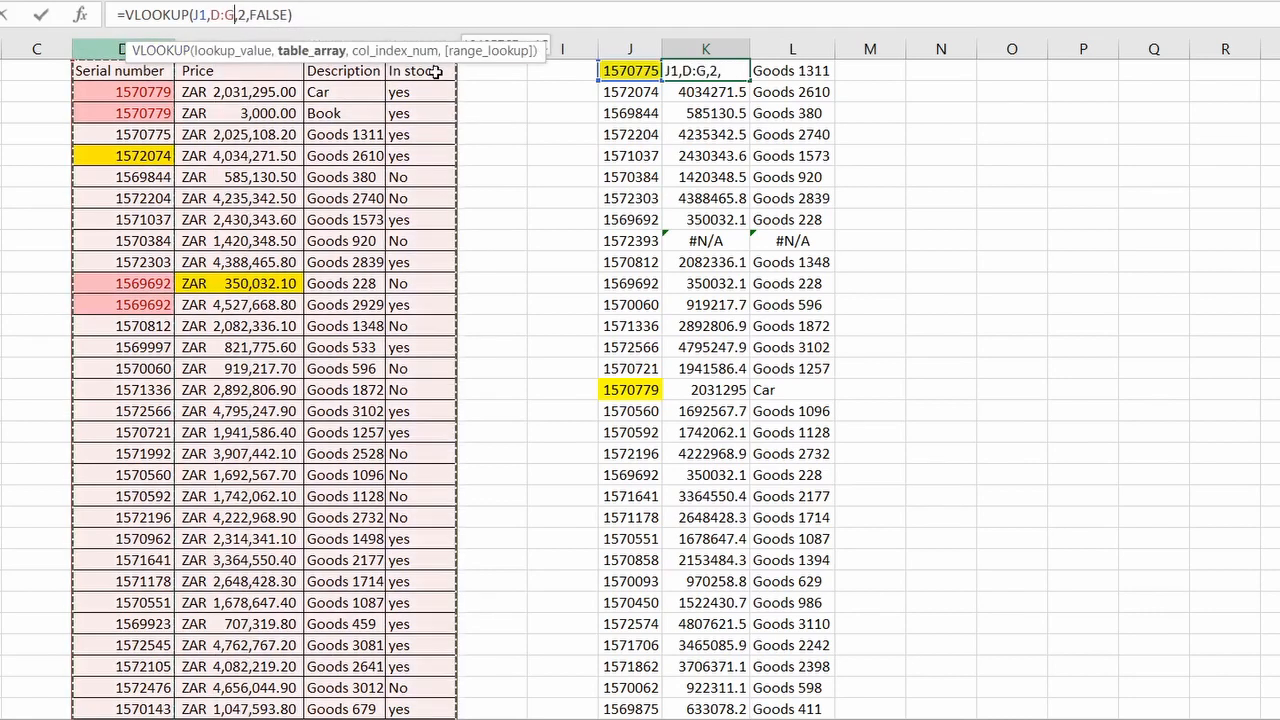
pyautogui.press('Return')
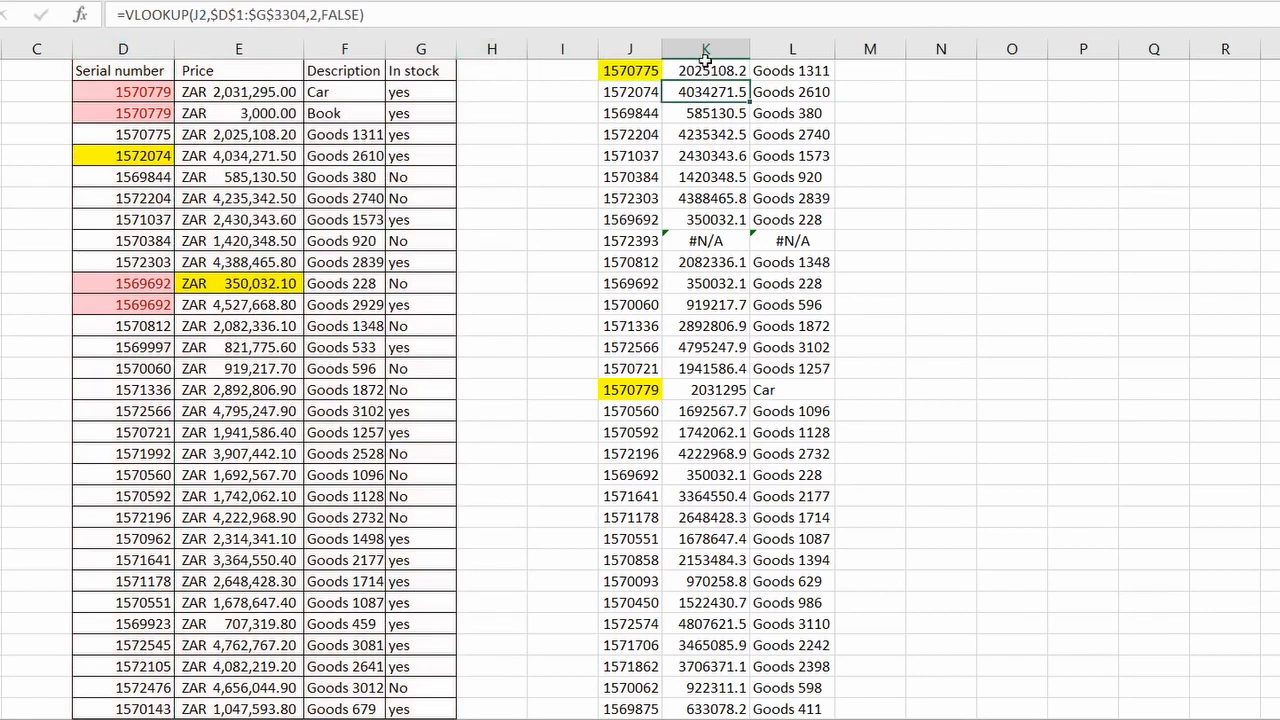
pyautogui.click(713, 69)
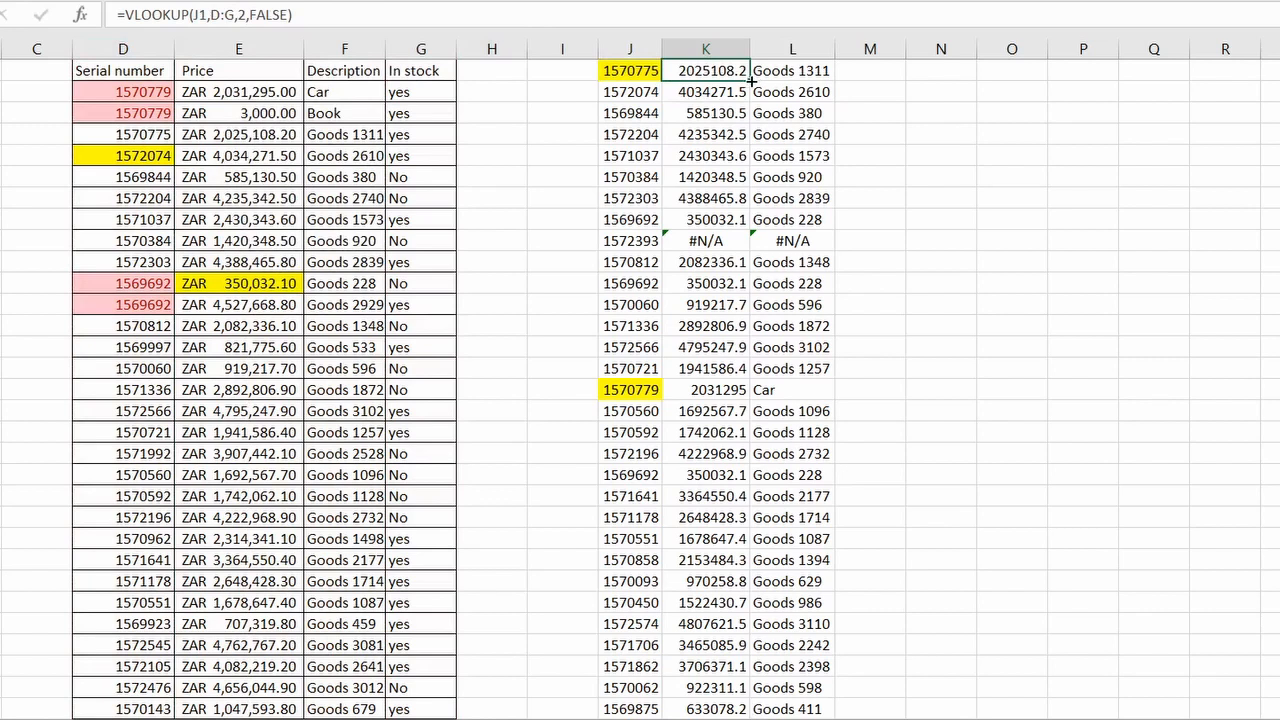
pyautogui.doubleClick(750, 80)
# - Spot-check the table range in the refilled column K lookup formulas, from K18 up to K3
pyautogui.click(696, 431)
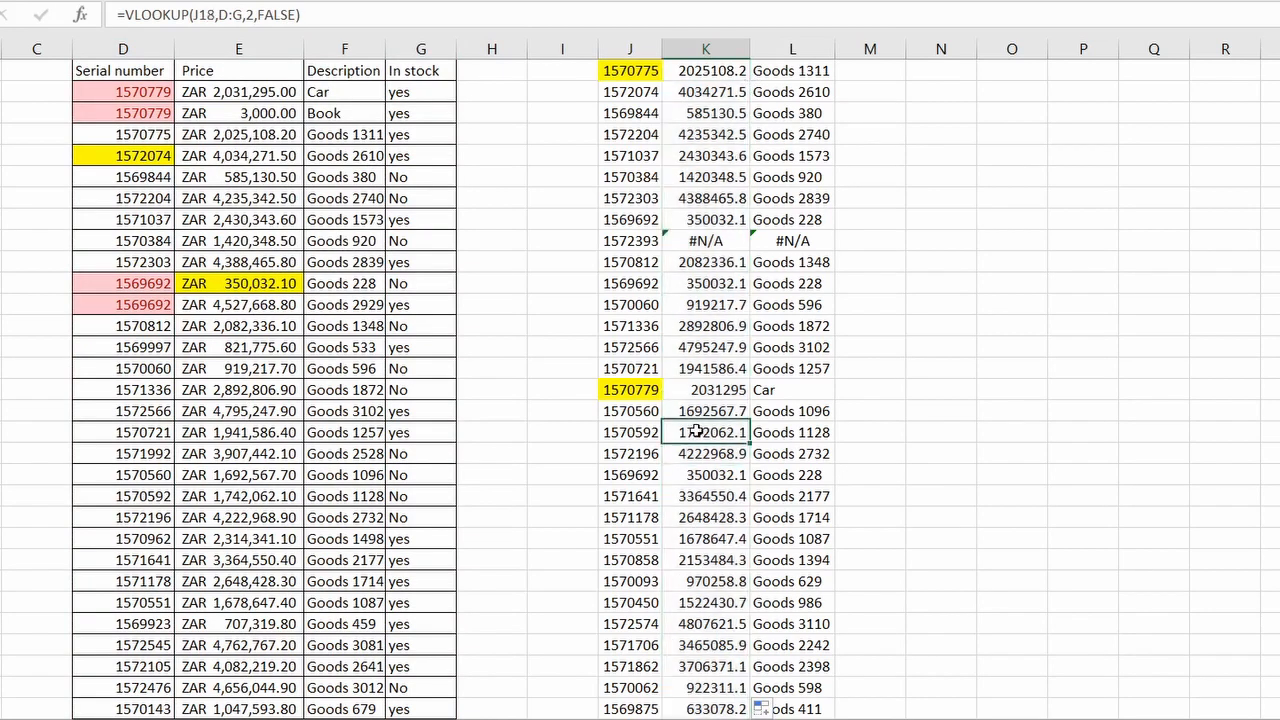
pyautogui.click(703, 326)
pyautogui.click(703, 284)
pyautogui.click(703, 221)
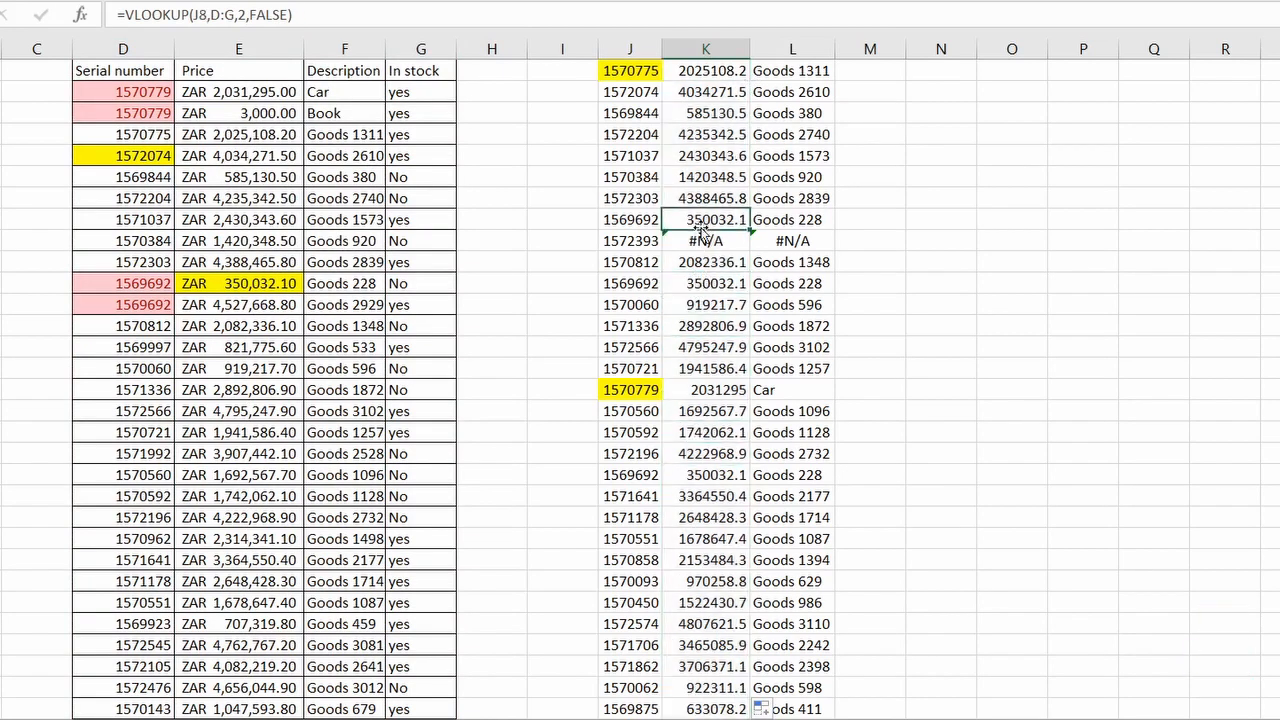
pyautogui.click(703, 157)
pyautogui.click(672, 112)
pyautogui.rightClick(645, 112)
pyautogui.press('Escape')
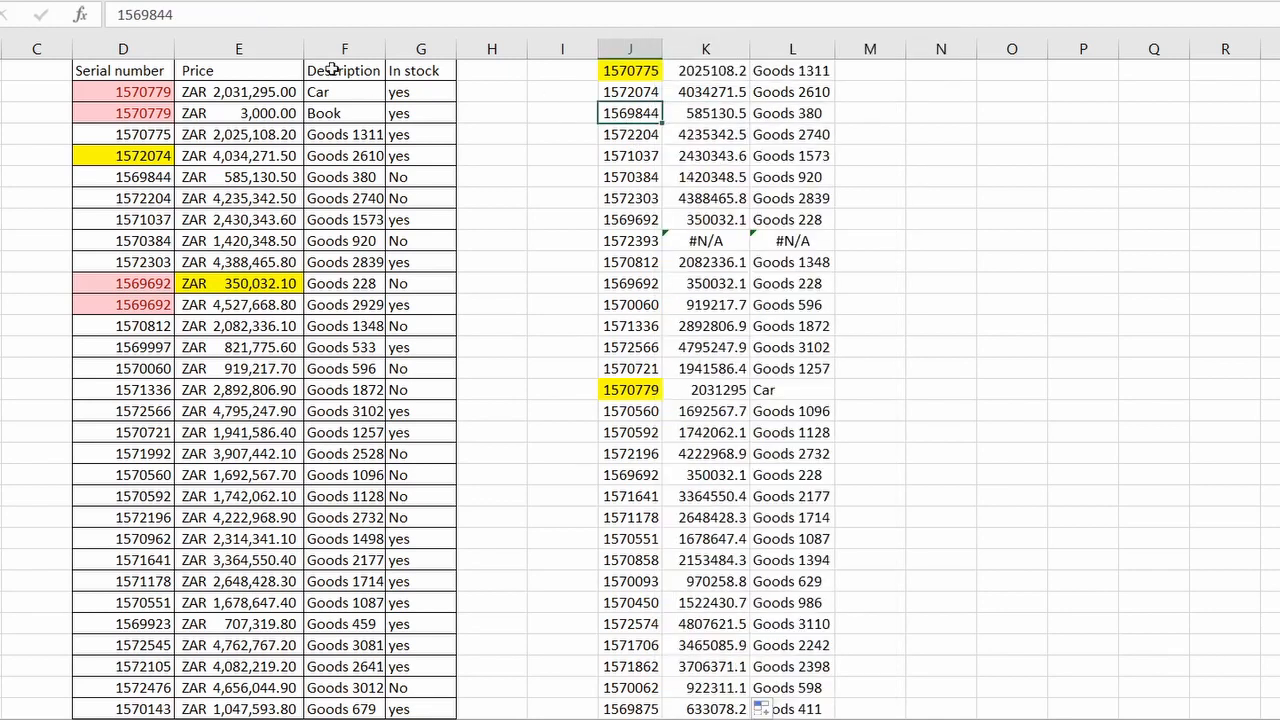